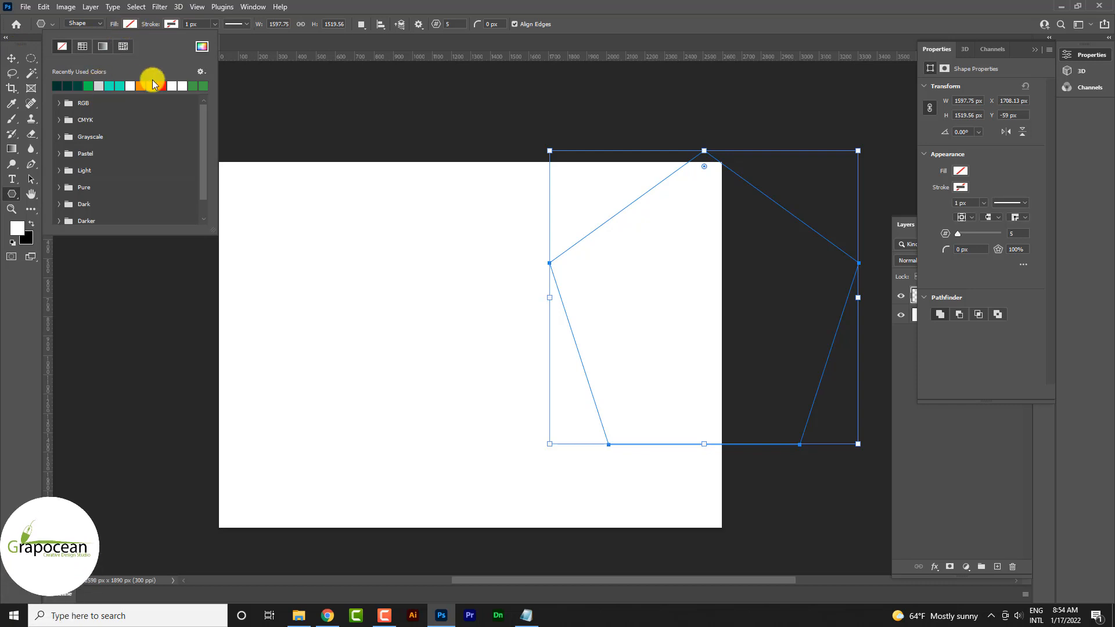
Fill the pentagon with orange and move it fully inside the white canvas.
click(151, 85)
click(11, 61)
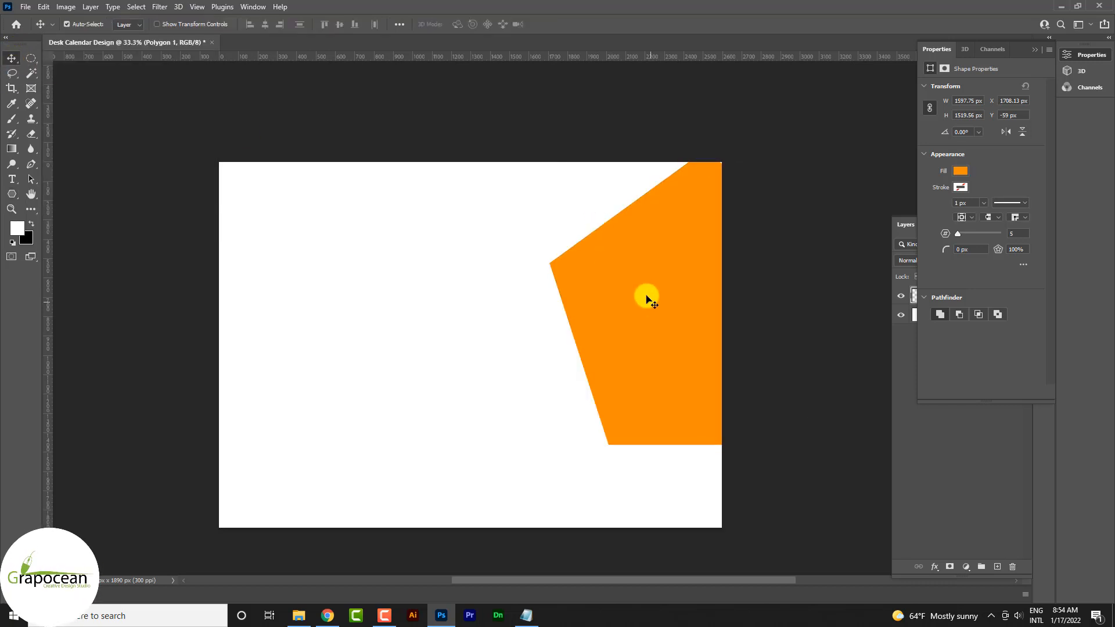
drag(647, 297, 584, 240)
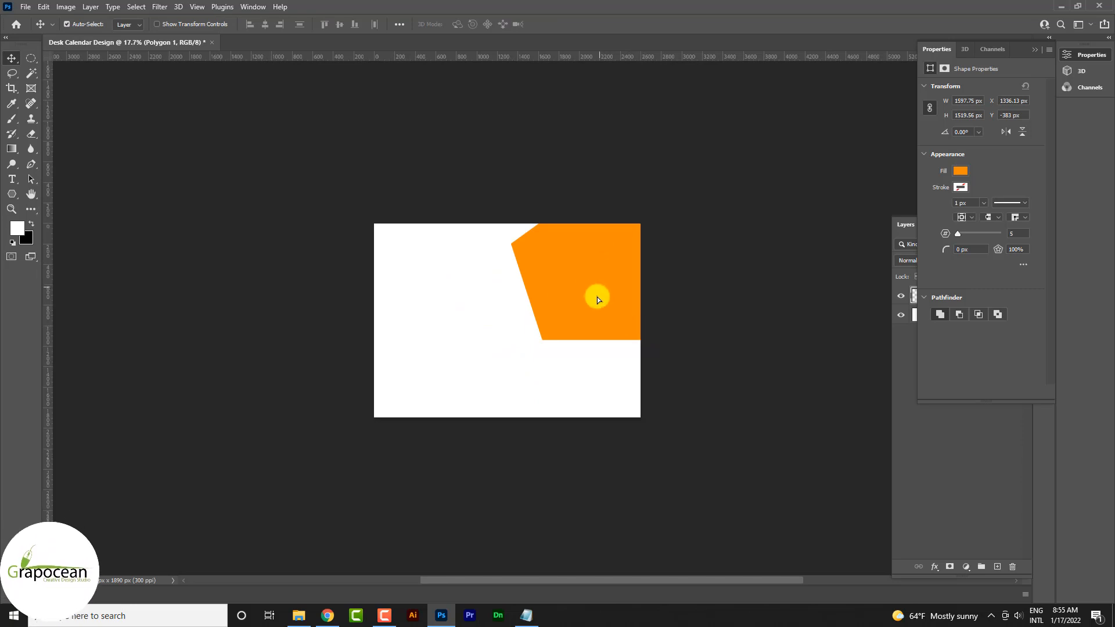
drag(597, 297, 554, 332)
Round the orange pentagon's corners to about 291 px and shift it toward the canvas's upper-right area.
drag(944, 248, 1112, 280)
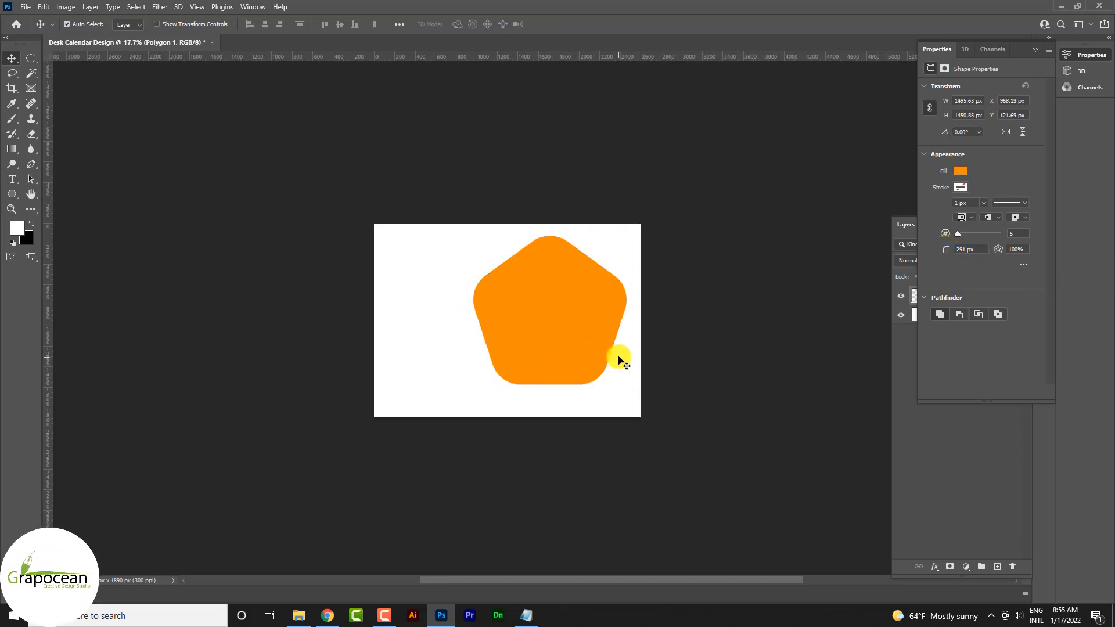
scroll(619, 357, up, 6)
drag(495, 340, 514, 323)
Rotate the pentagon to -135° and enlarge it proportionally to about 107%.
key(ctrl+t)
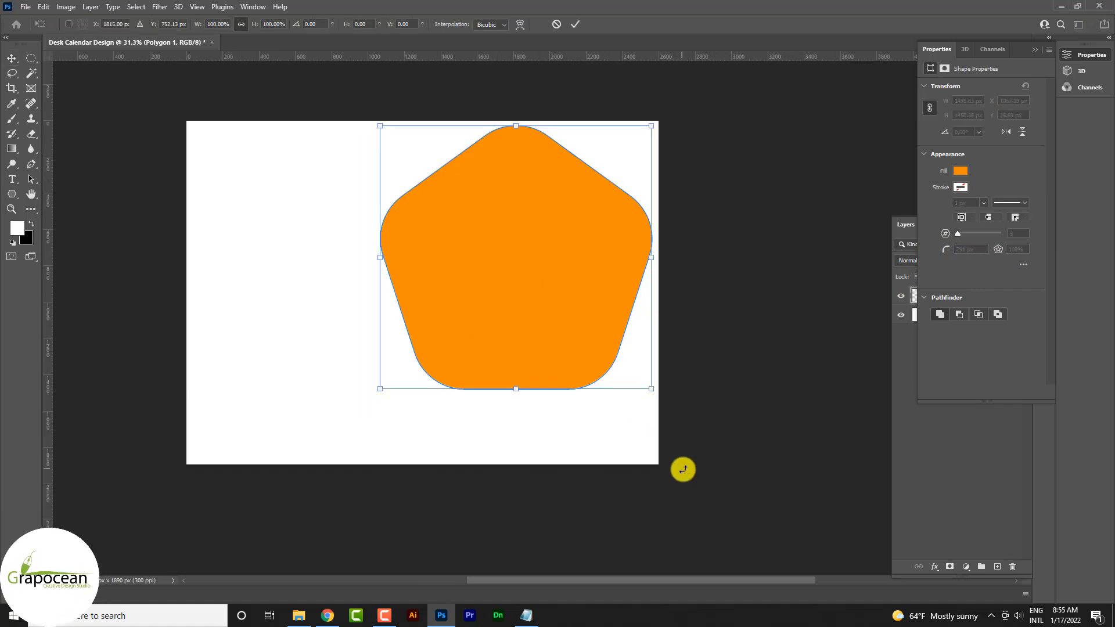
drag(683, 470, 552, 142)
drag(556, 272, 605, 240)
drag(793, 348, 798, 267)
drag(638, 278, 644, 269)
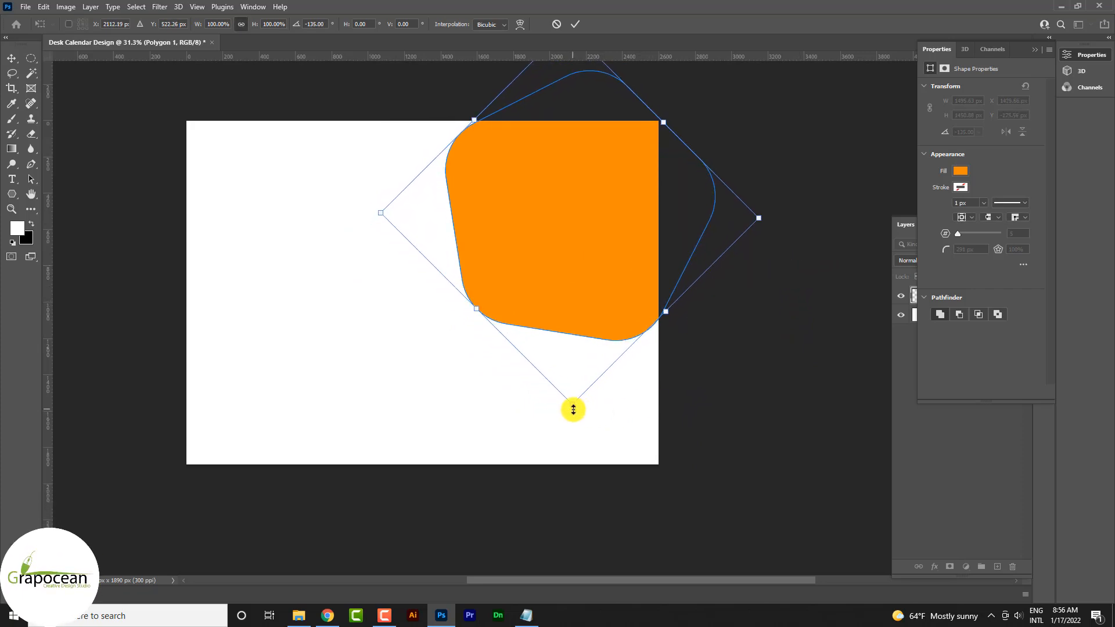
drag(573, 410, 582, 424)
Move the pentagon over the canvas's upper-left corner, rotate it to about -150°, and apply the transform.
drag(504, 316, 275, 302)
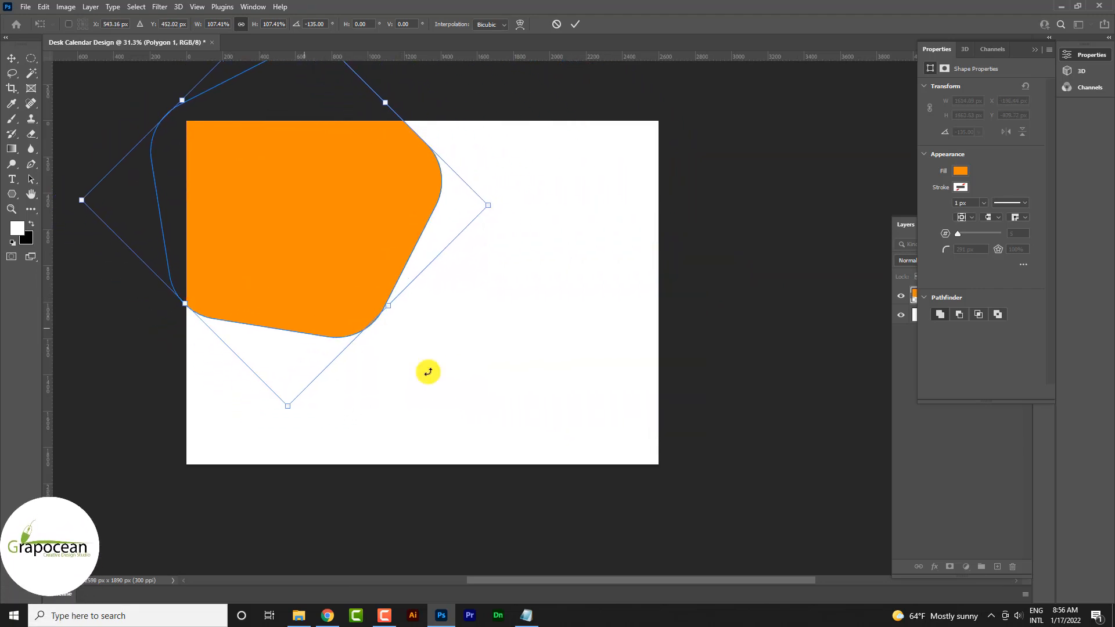
drag(525, 194, 523, 161)
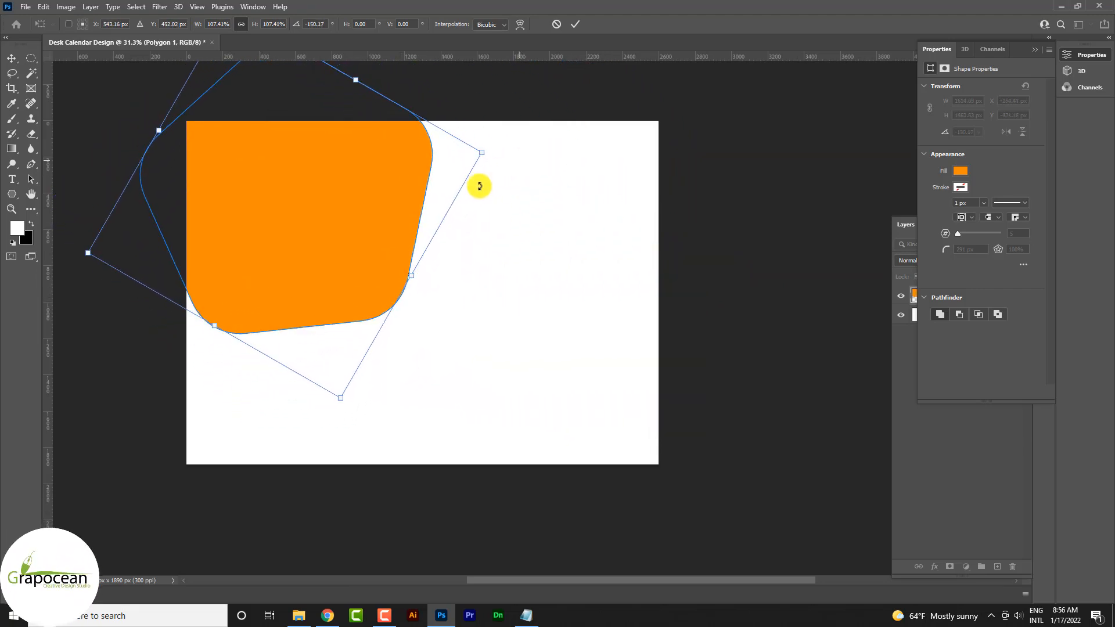
mouse_move(312, 266)
mouse_down()
mouse_move(319, 281)
mouse_move(309, 277)
mouse_up()
click(575, 24)
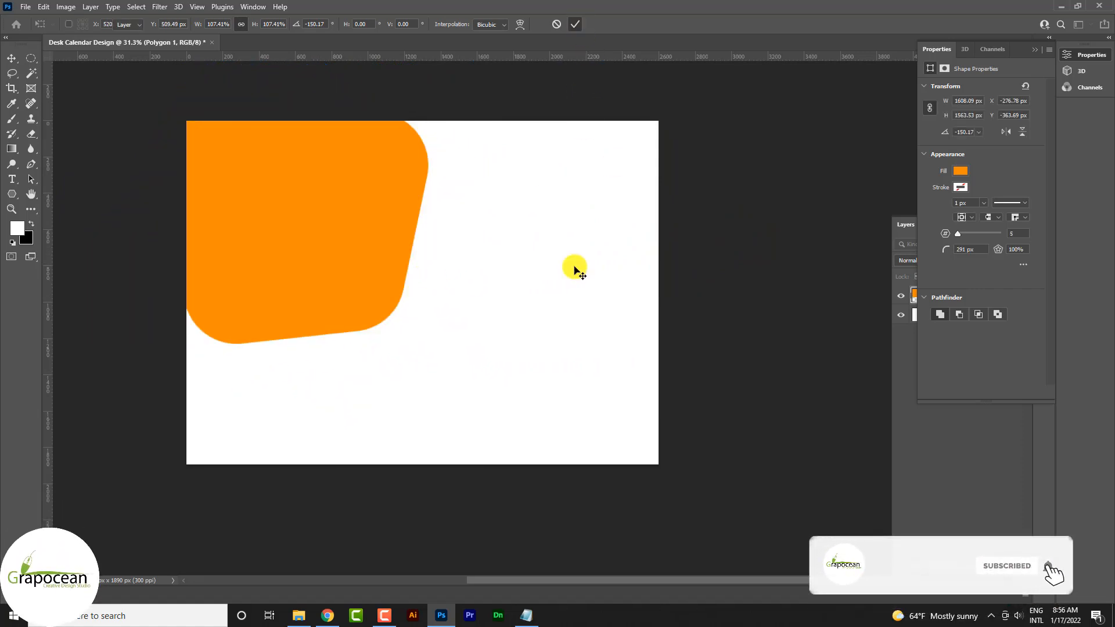
Open the daisy photo from the desk calender folder and bring it into the Desk Calendar Design document over the pentagon.
scroll(577, 403, down, 3)
scroll(588, 413, up, 2)
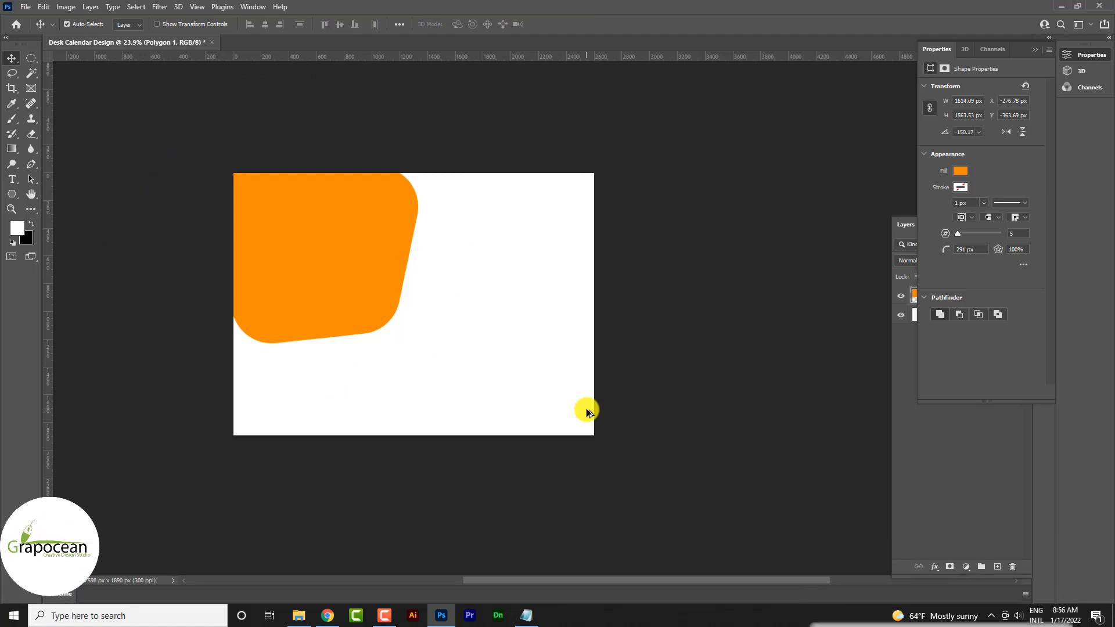
click(31, 9)
click(35, 23)
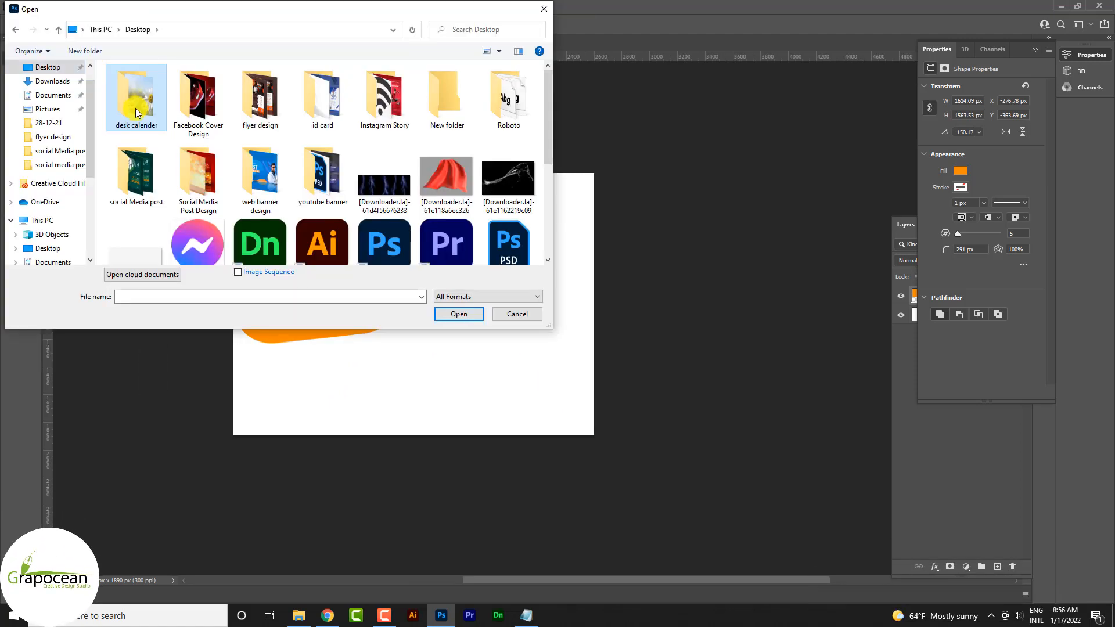
double_click(142, 100)
click(136, 101)
click(467, 315)
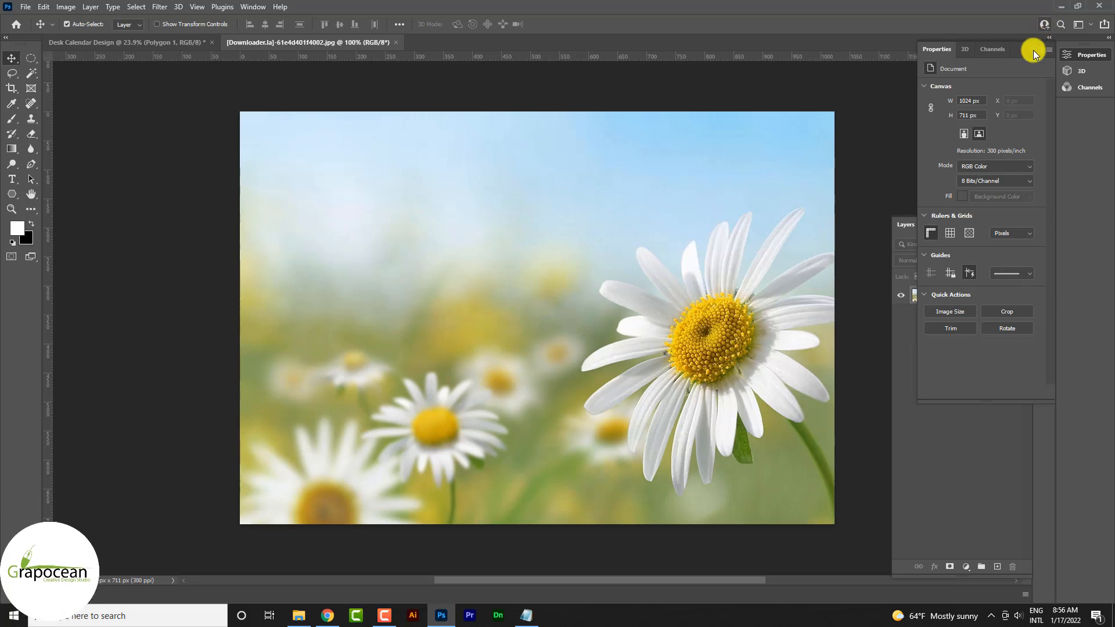
click(1035, 49)
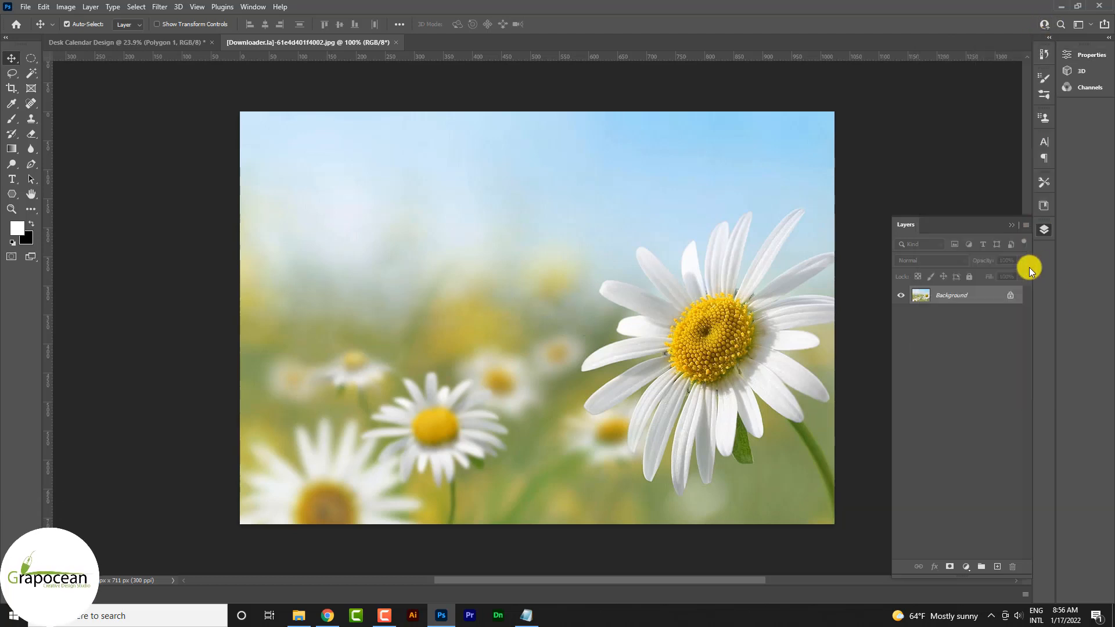
drag(505, 188, 306, 266)
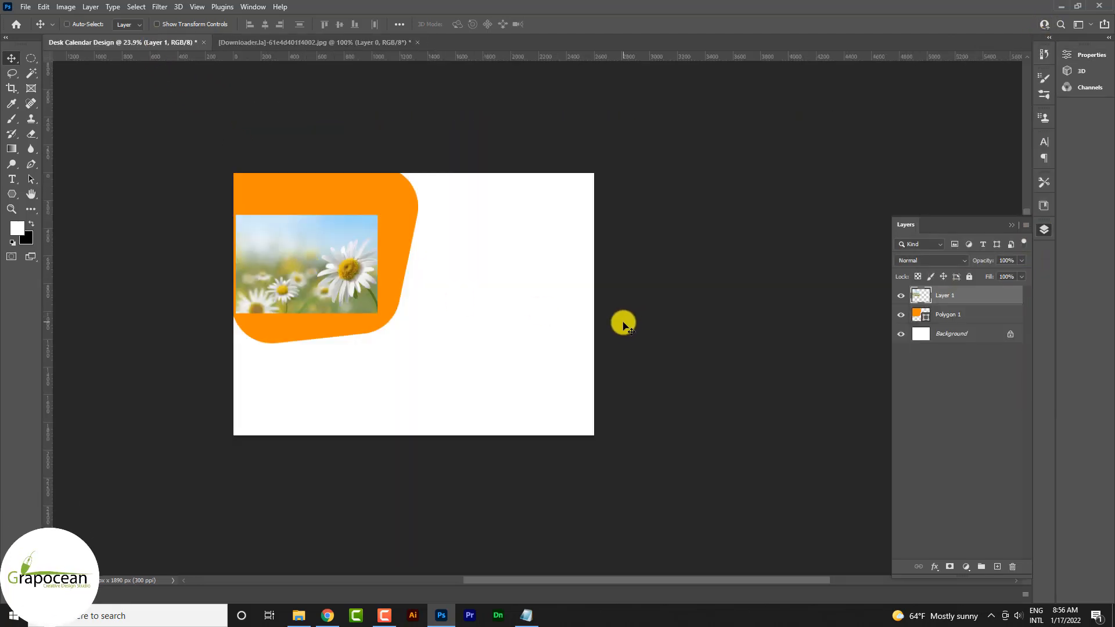
Enlarge the daisy photo to about 194% to cover the orange pentagon and clip it to the pentagon layer.
key(ctrl+t)
drag(377, 313, 339, 308)
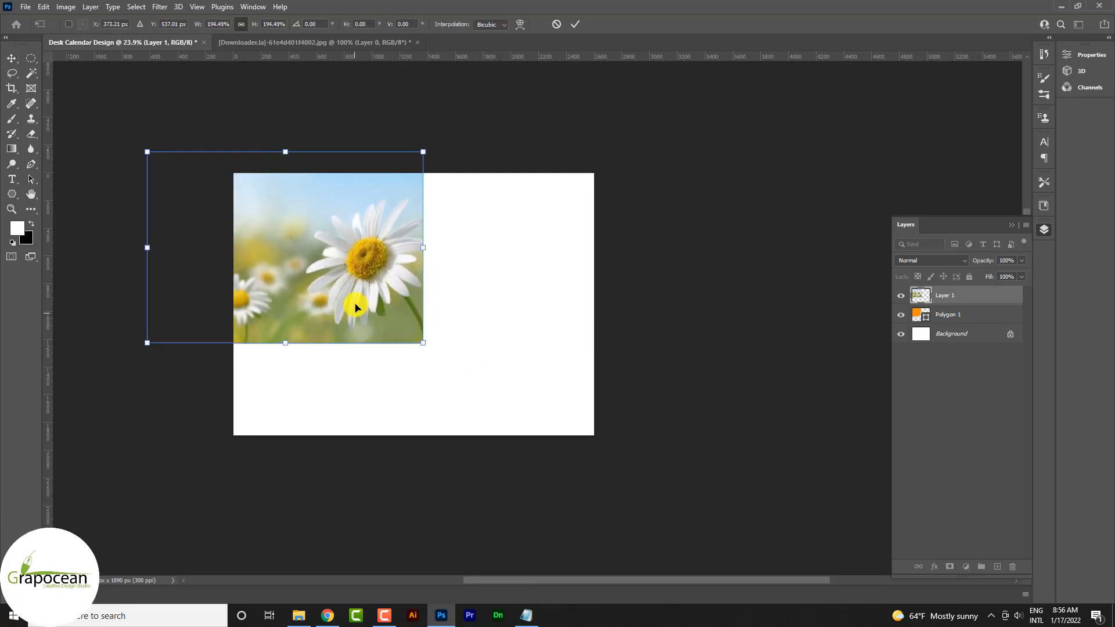
click(577, 25)
right_click(942, 302)
click(980, 337)
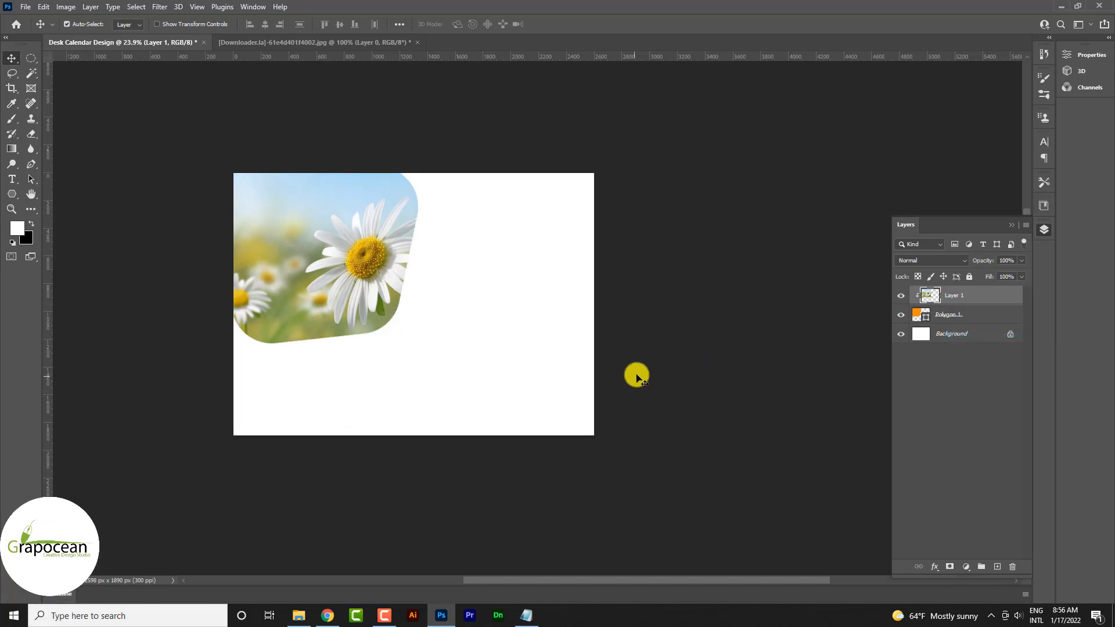
Duplicate the Polygon 1 layer and recolor the lower original to #2962ff.
scroll(637, 374, down, 1)
click(949, 315)
key(ctrl+j)
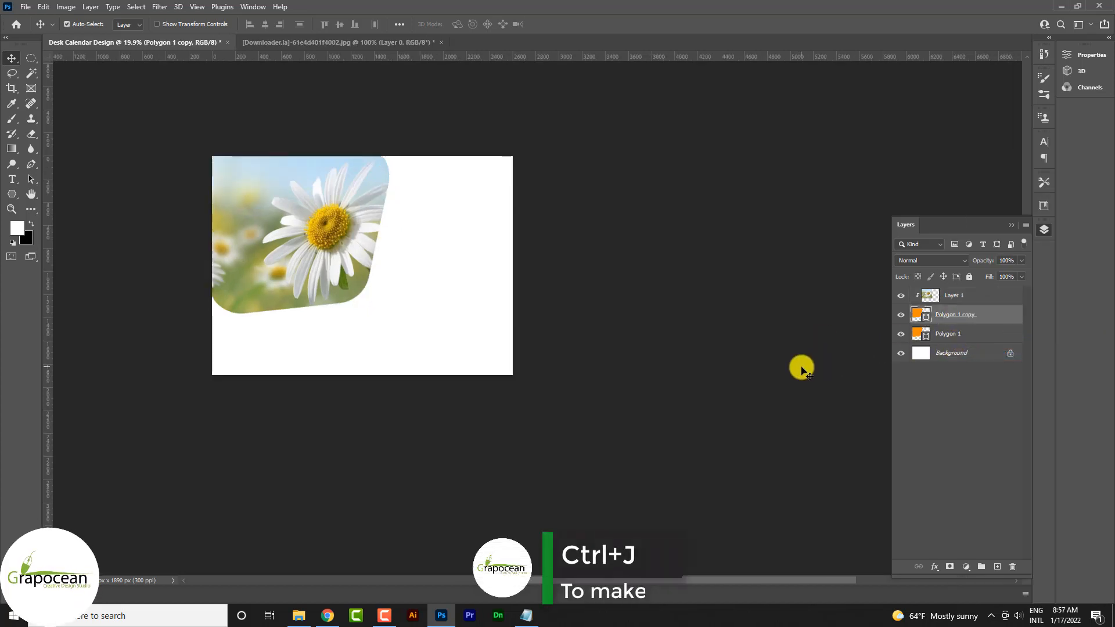
click(948, 333)
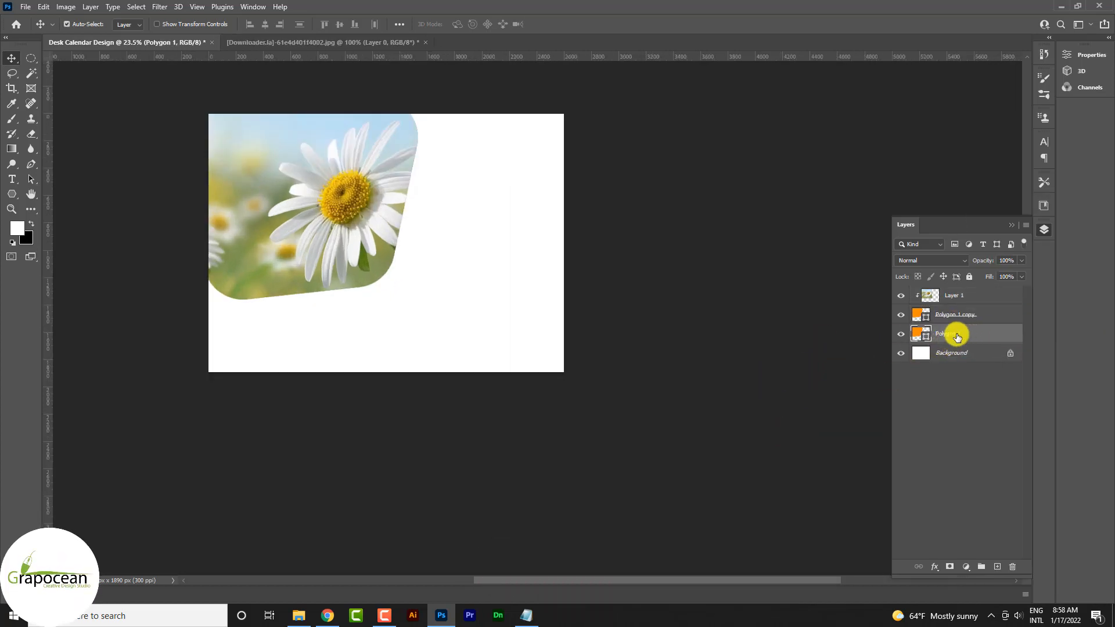
double_click(920, 335)
text(2962ff)
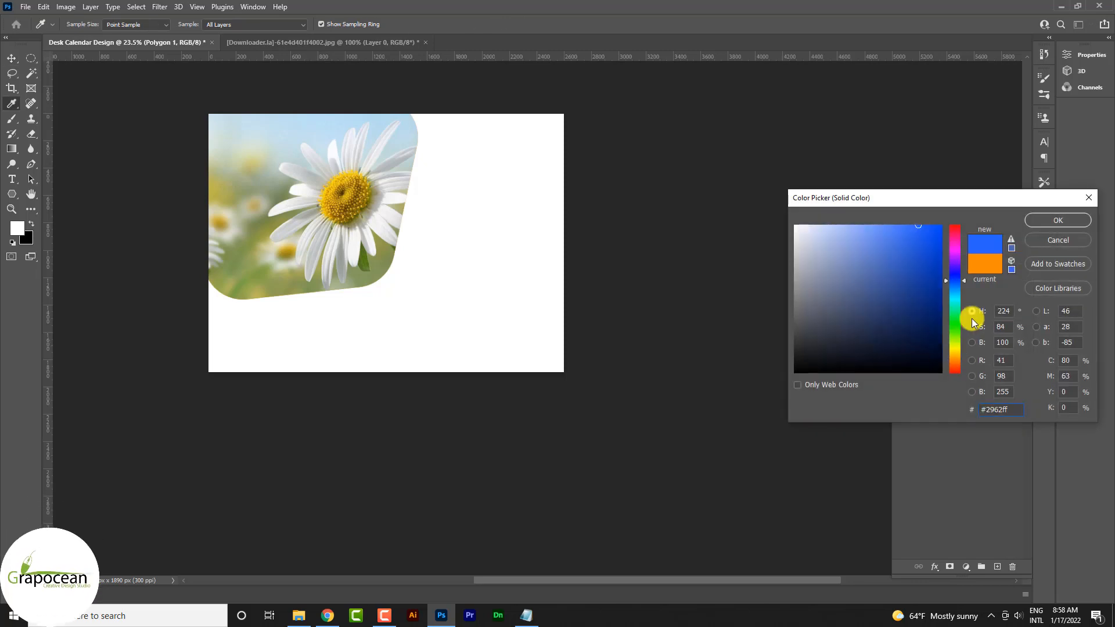
click(1056, 223)
Distort the blue pentagon's lower-left corner outward to form a tapered blue band beneath the photo's lower edge.
key(ctrl+t)
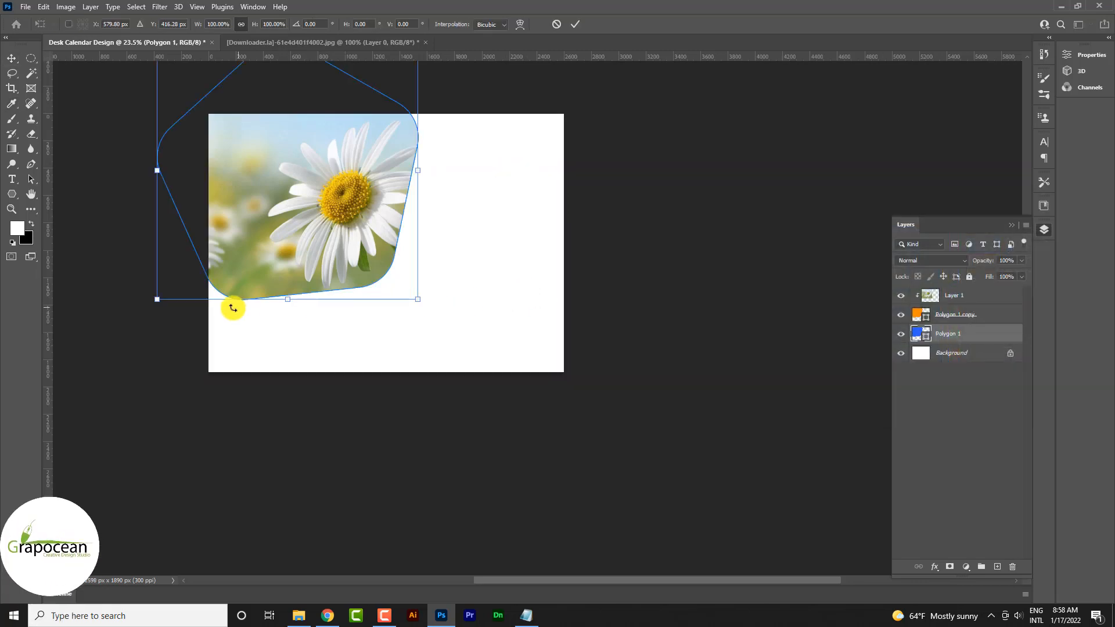
drag(159, 303, 156, 312)
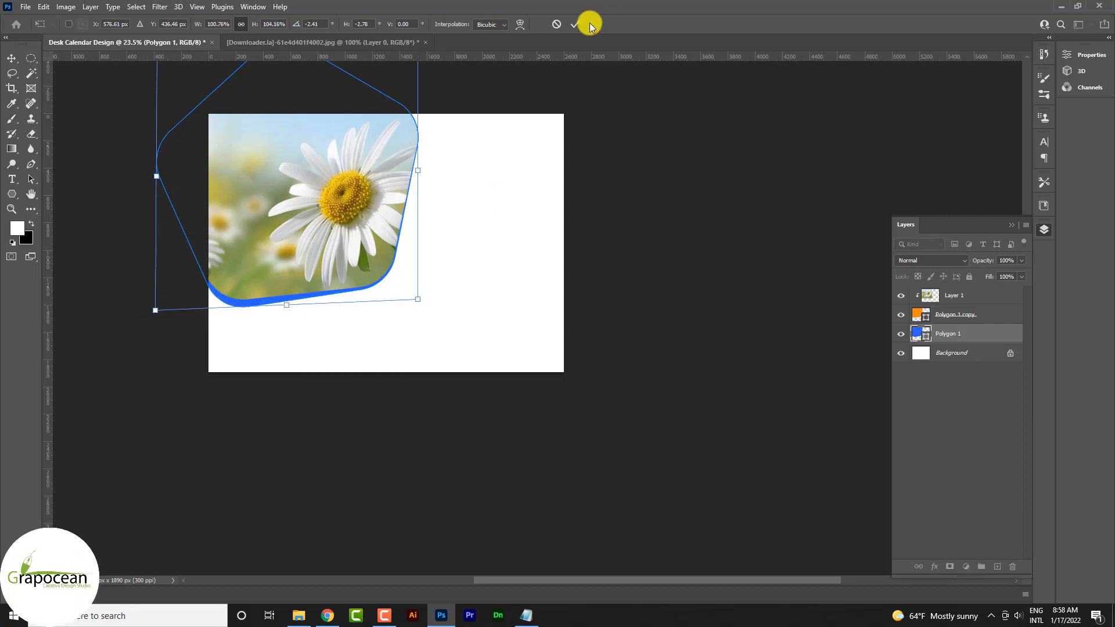
click(575, 23)
Apply Bevel & Emboss to the blue pentagon with the double-ring gloss contour, near-maximum depth and a size of 250 px.
right_click(966, 335)
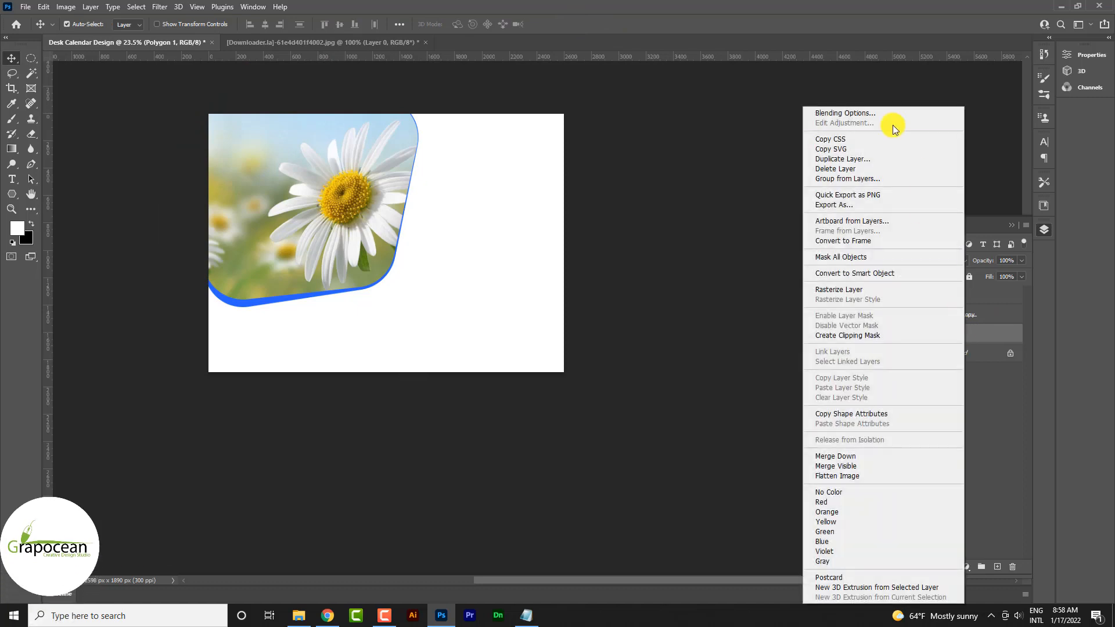
click(874, 108)
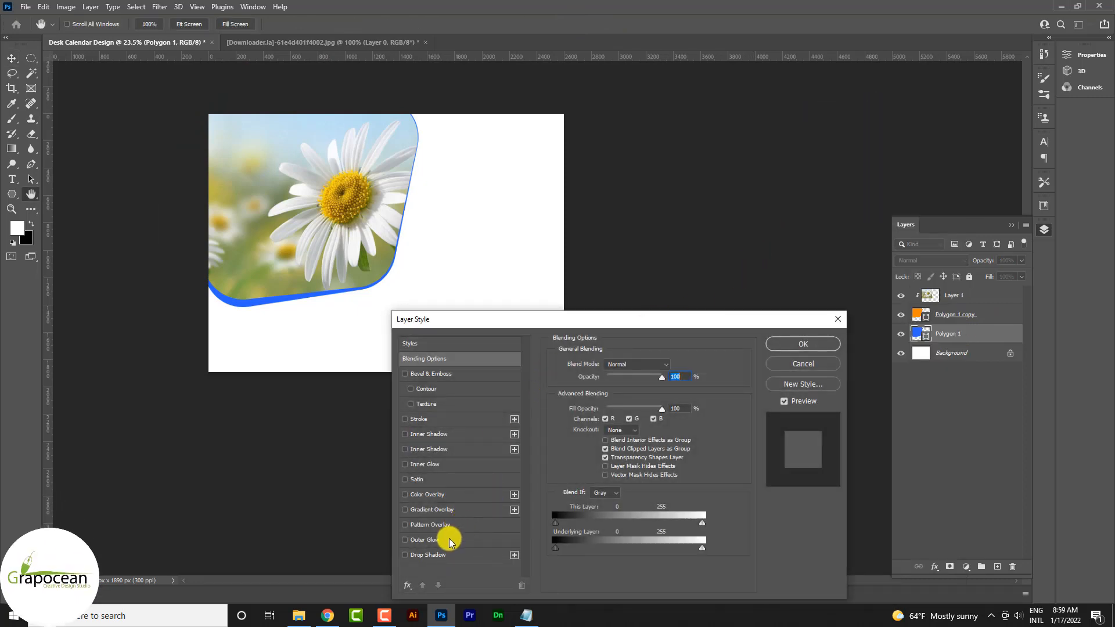
click(433, 375)
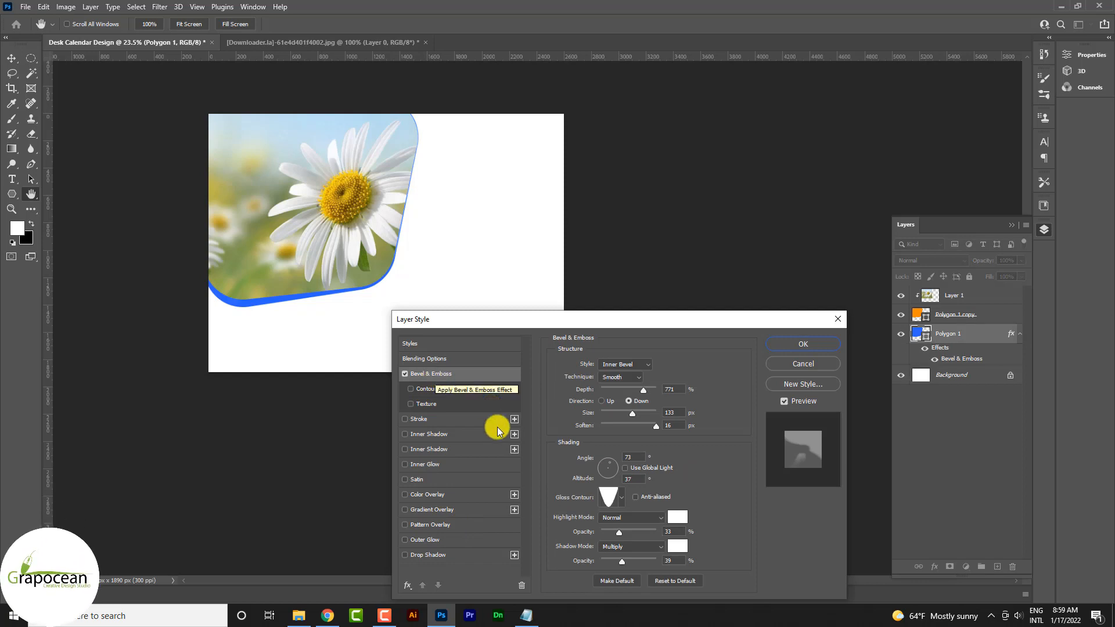
click(620, 498)
click(554, 526)
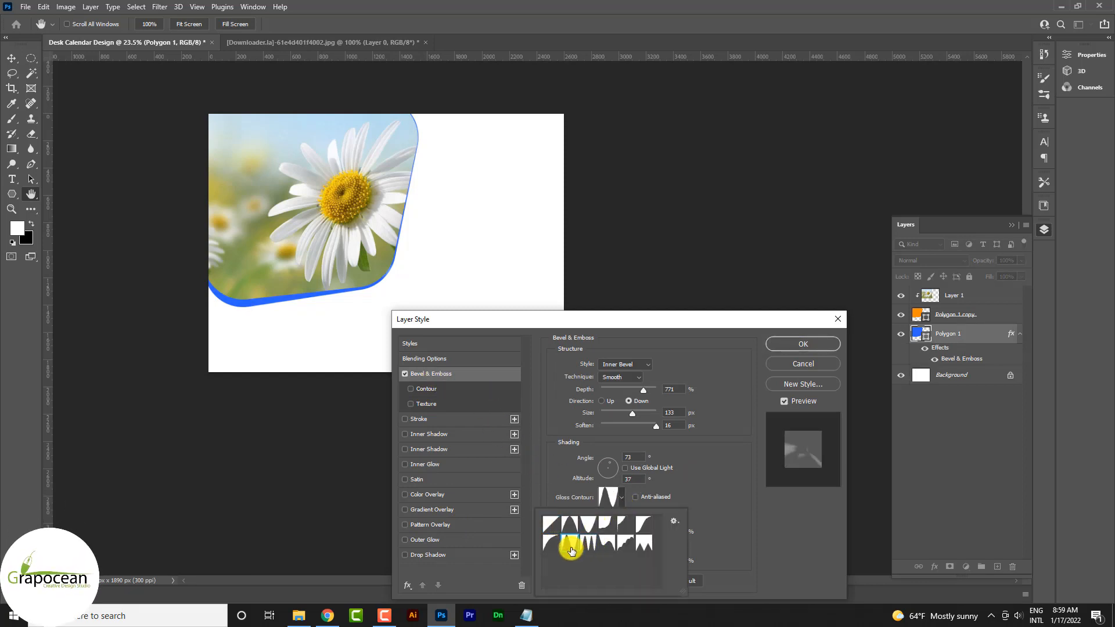
click(588, 543)
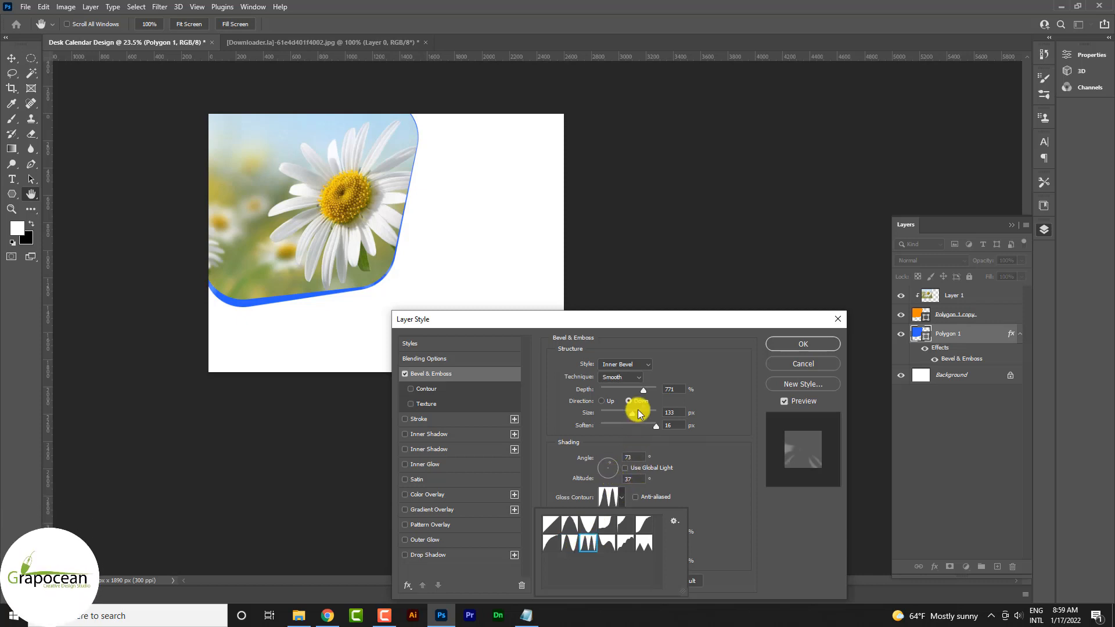
mouse_move(639, 413)
mouse_down()
mouse_move(630, 416)
mouse_move(666, 419)
mouse_move(593, 391)
mouse_move(638, 394)
mouse_up()
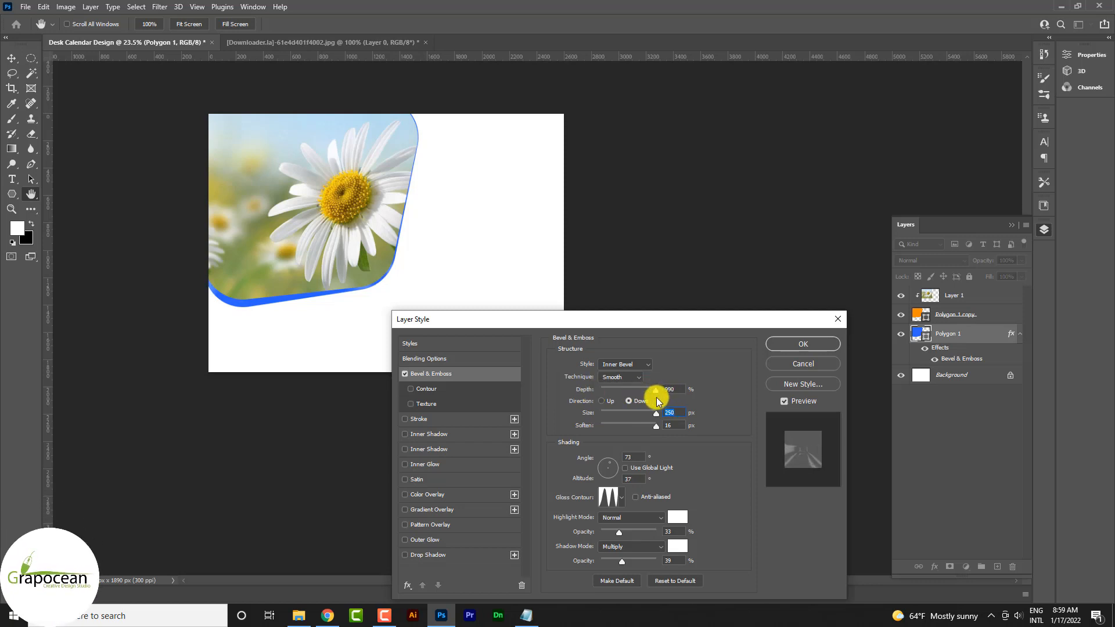
click(804, 345)
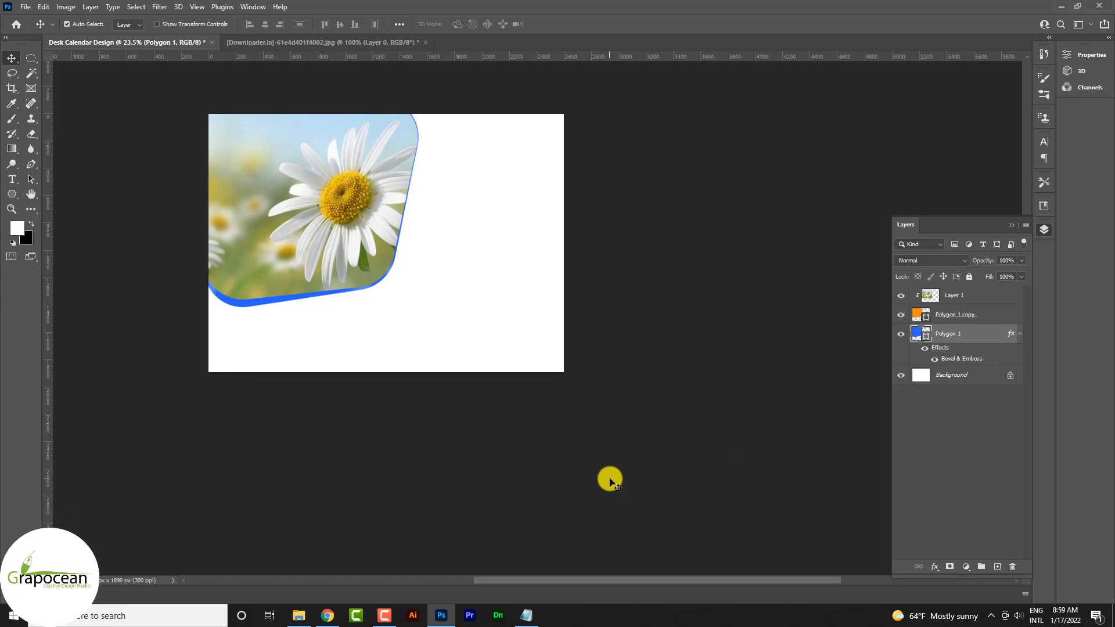
Duplicate the blue Polygon 1 layer and recolor the lower original to #ffc629.
click(959, 315)
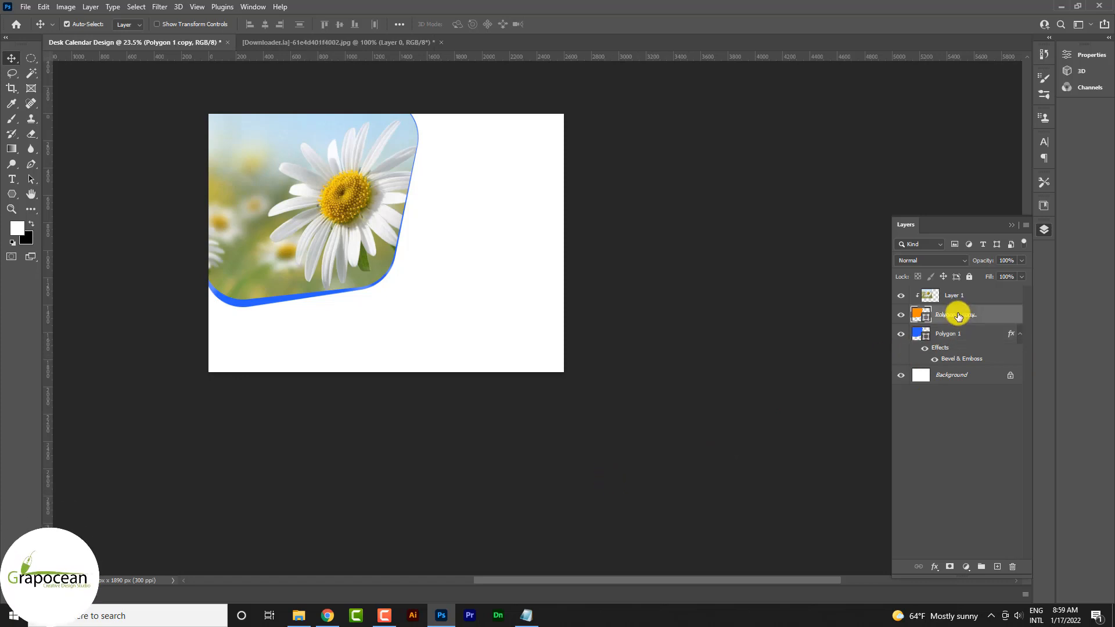
drag(949, 324, 965, 343)
click(981, 346)
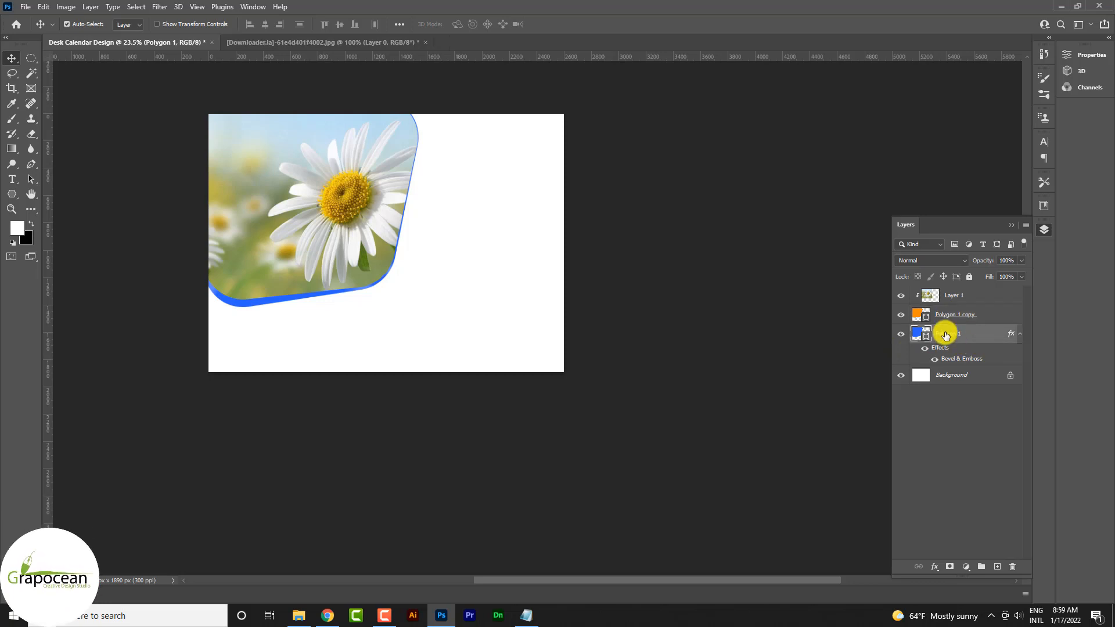
key(ctrl+j)
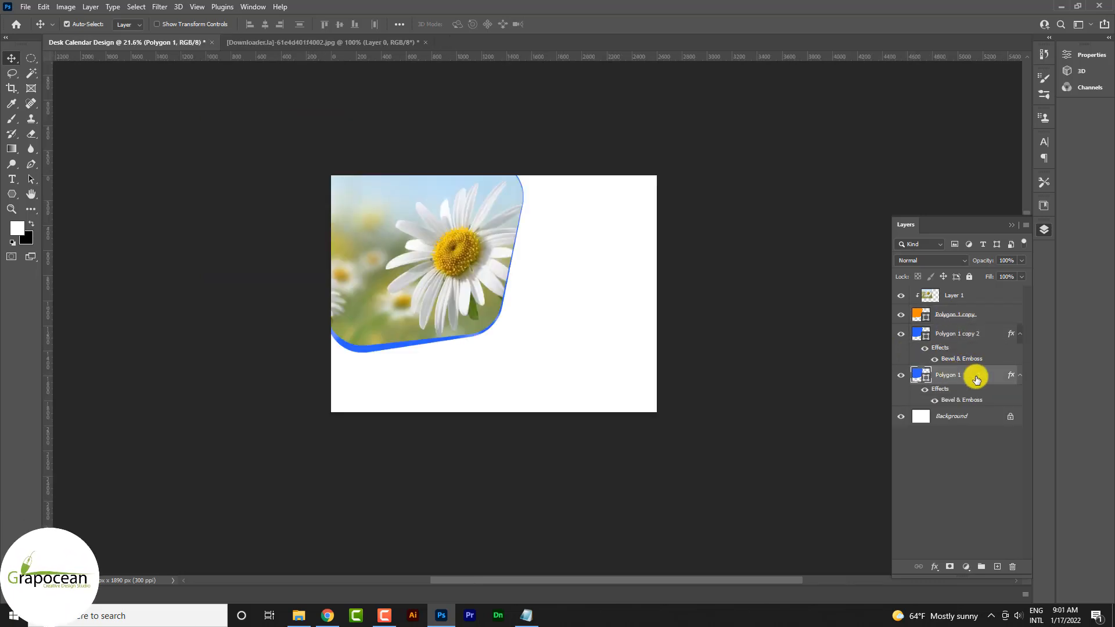
double_click(916, 376)
text(ffc629)
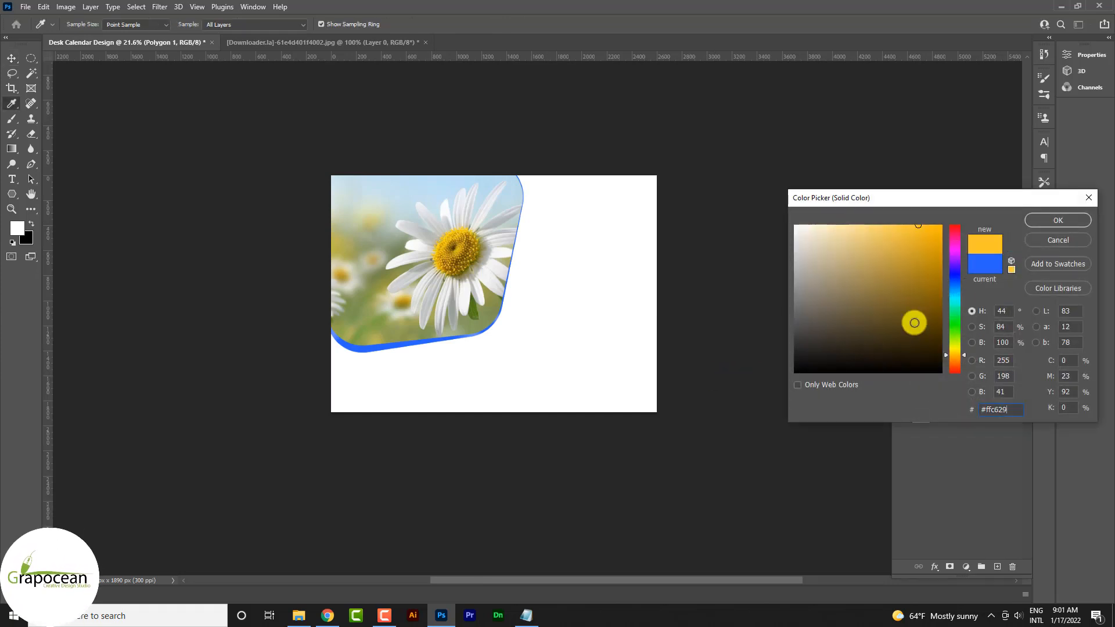
key(Return)
Distort the yellow pentagon's upper-right corner slightly outward to form a yellow band along the photo's right edge.
key(ctrl+t)
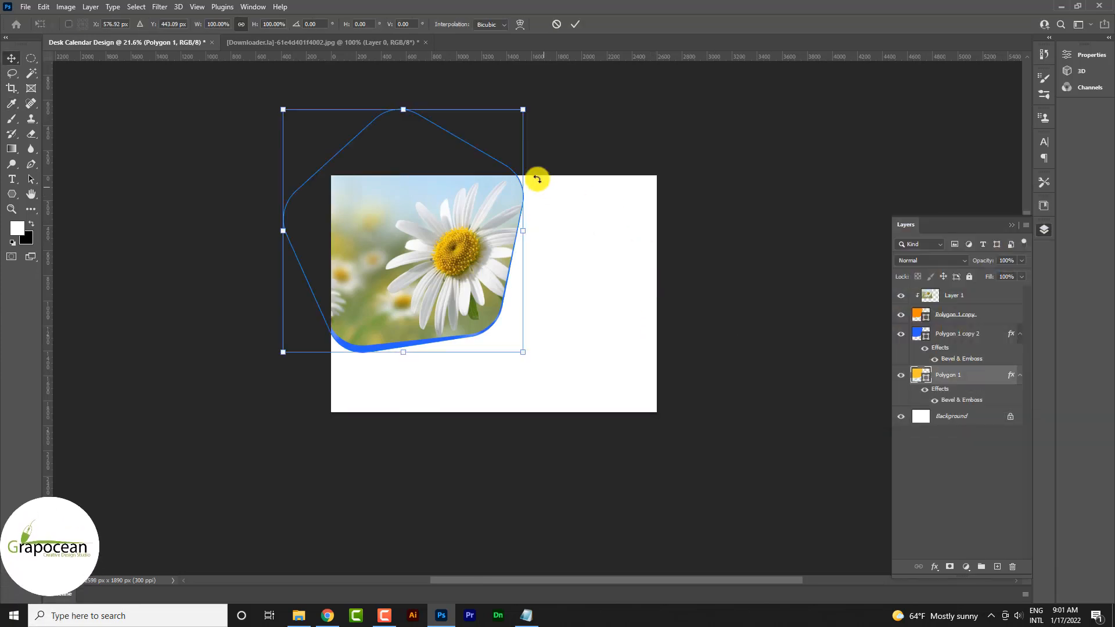
drag(524, 112, 533, 111)
click(574, 24)
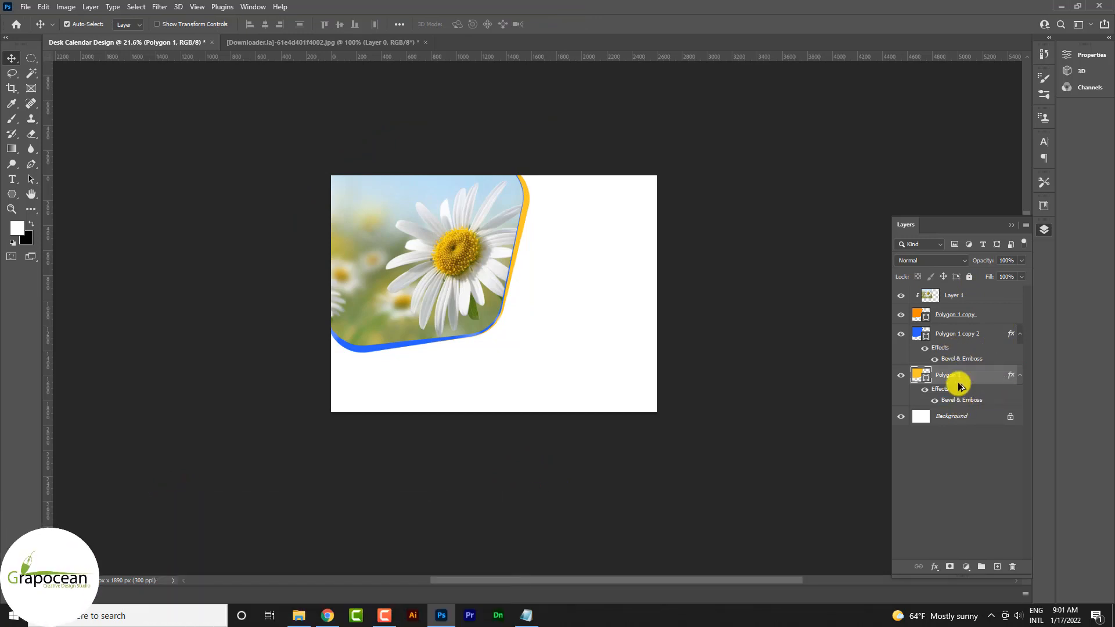
drag(959, 385, 1015, 379)
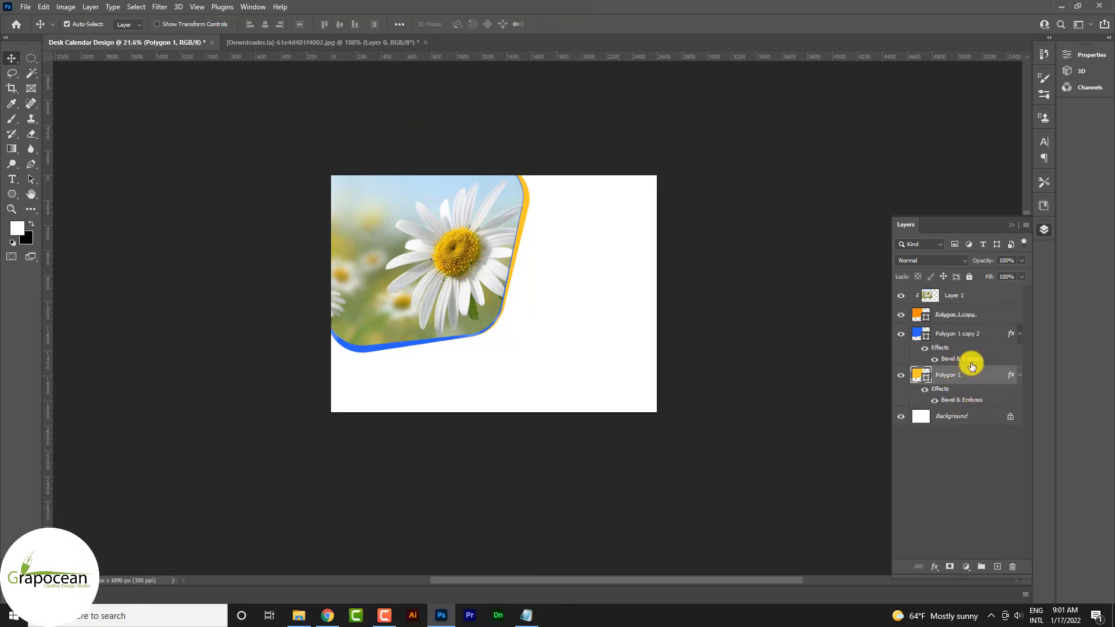
scroll(527, 205, up, 4)
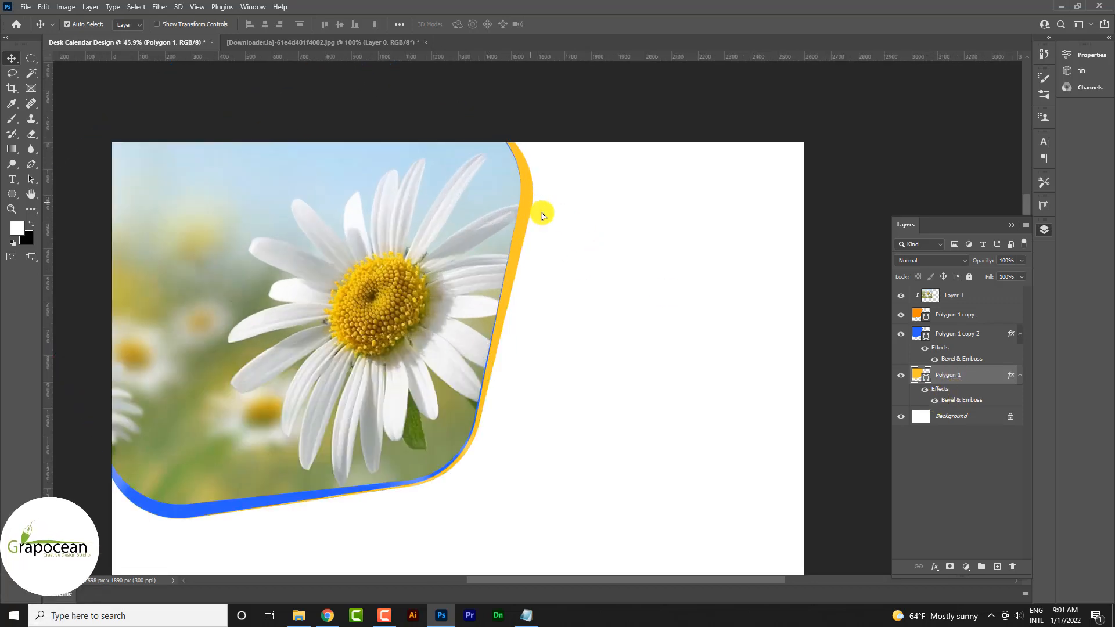
Move the yellow pentagon down and to the right, out from behind the photo, exposing its beveled surface.
drag(542, 214, 633, 251)
scroll(630, 252, down, 3)
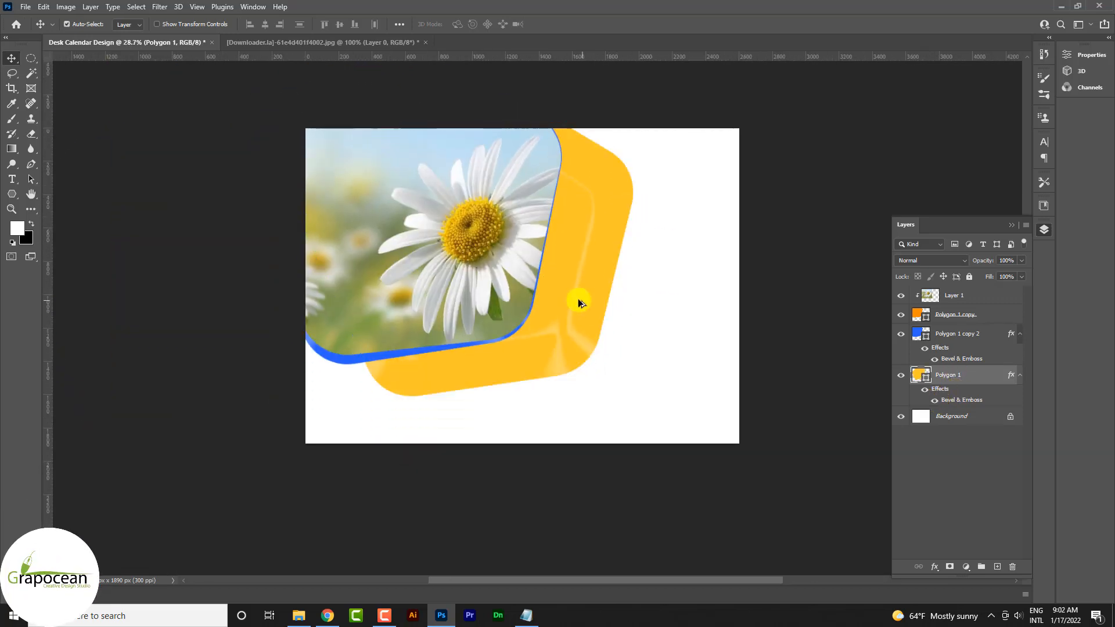
scroll(574, 302, up, 2)
Set the yellow pentagon's Bevel & Emboss to Rolling Slope - Descending gloss contour, depth 147%, size 68 px, highlight opacity 55% and shadow opacity 27%.
double_click(954, 401)
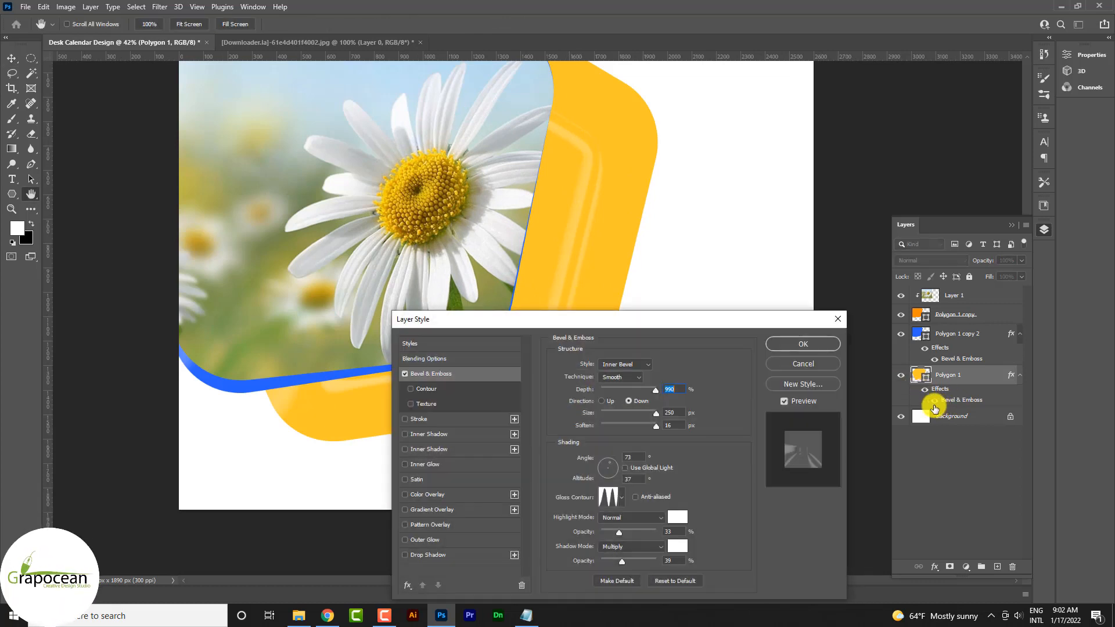
drag(653, 319, 874, 239)
click(842, 417)
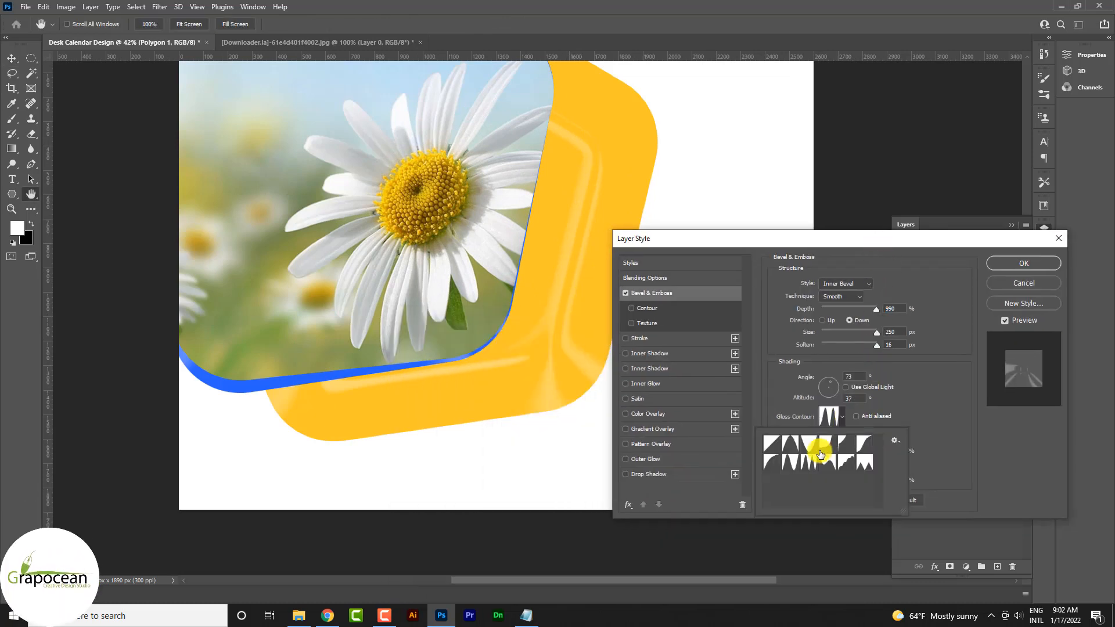
click(834, 466)
drag(815, 248, 845, 231)
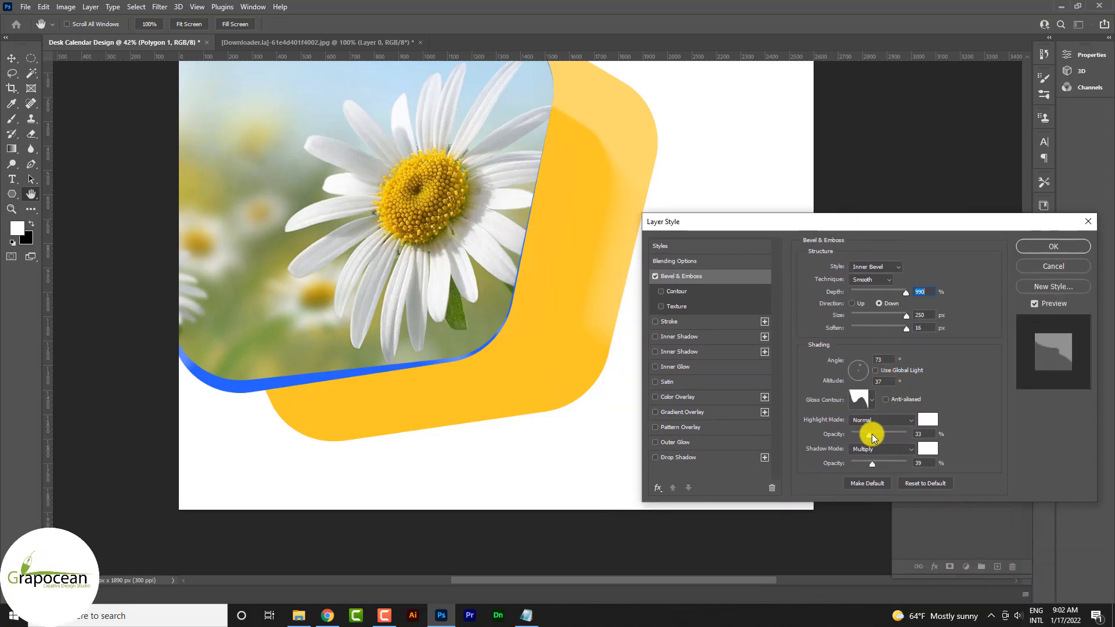
mouse_move(872, 435)
mouse_down()
mouse_move(853, 436)
mouse_move(883, 435)
mouse_up()
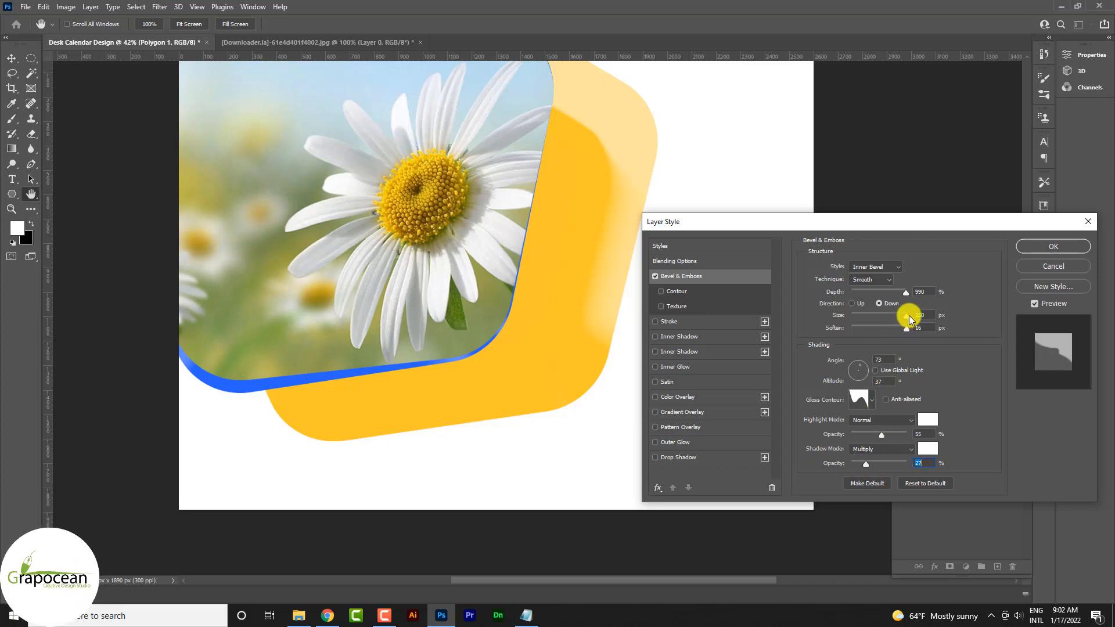
mouse_move(907, 297)
mouse_down()
mouse_move(837, 289)
mouse_move(862, 289)
mouse_move(860, 327)
mouse_move(916, 325)
mouse_up()
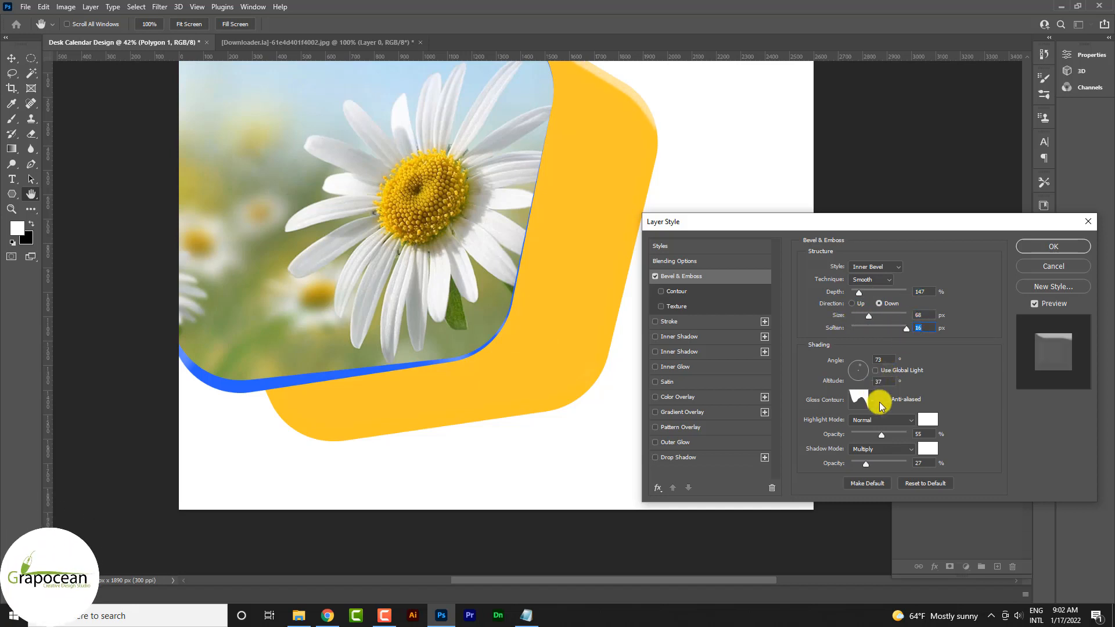
Reshape the gloss contour curve with points at input 16%, output 53% and input 86%, output 64%, and apply the layer style.
click(860, 398)
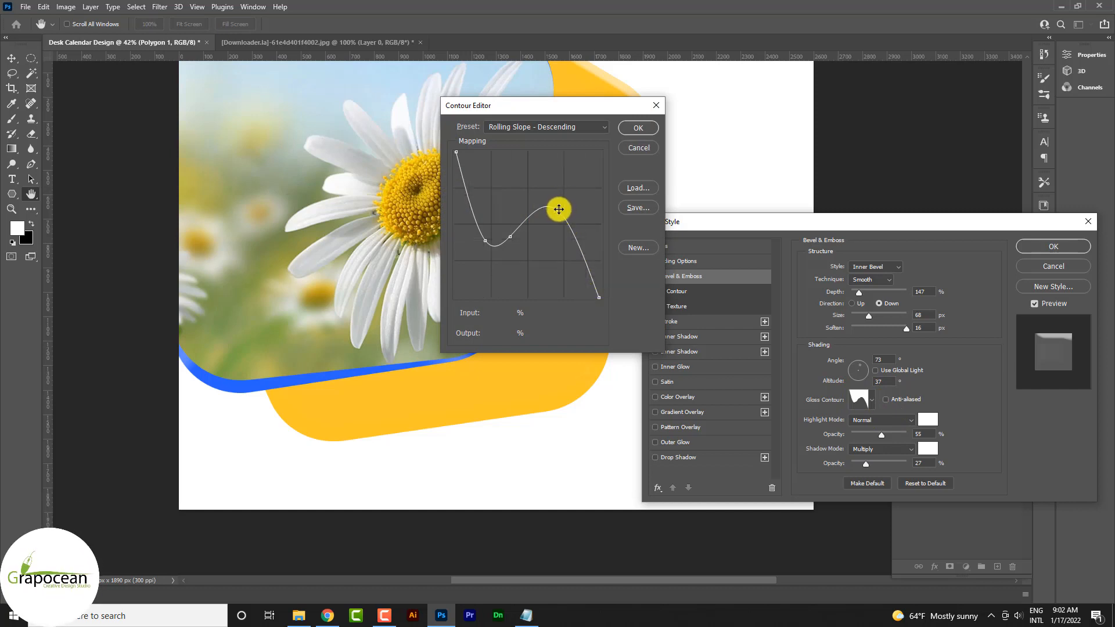
key(Delete)
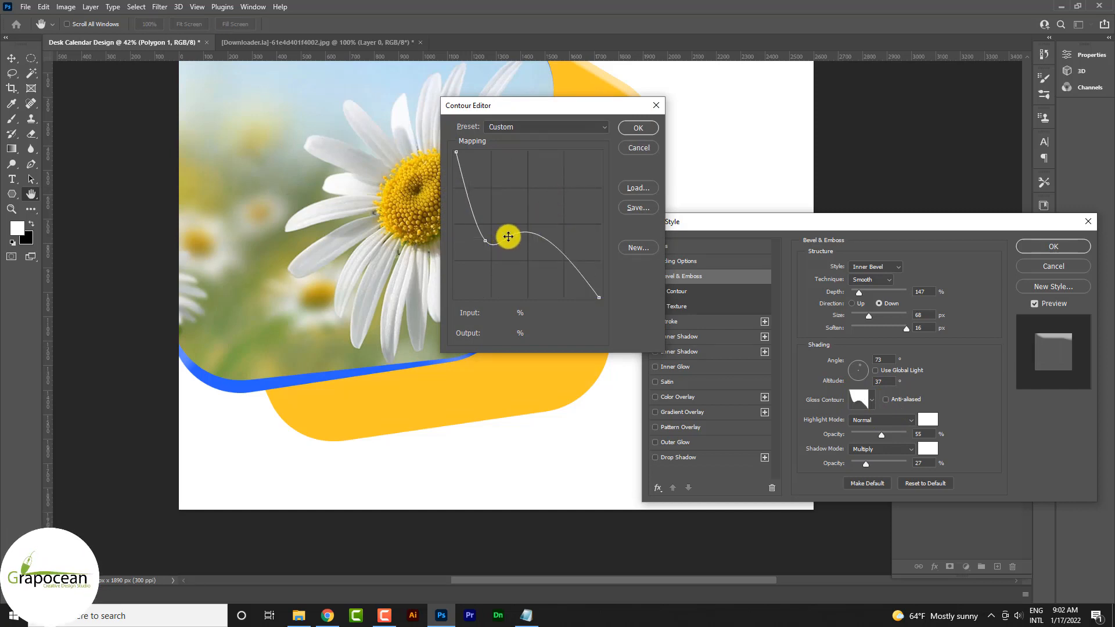
drag(560, 204, 560, 204)
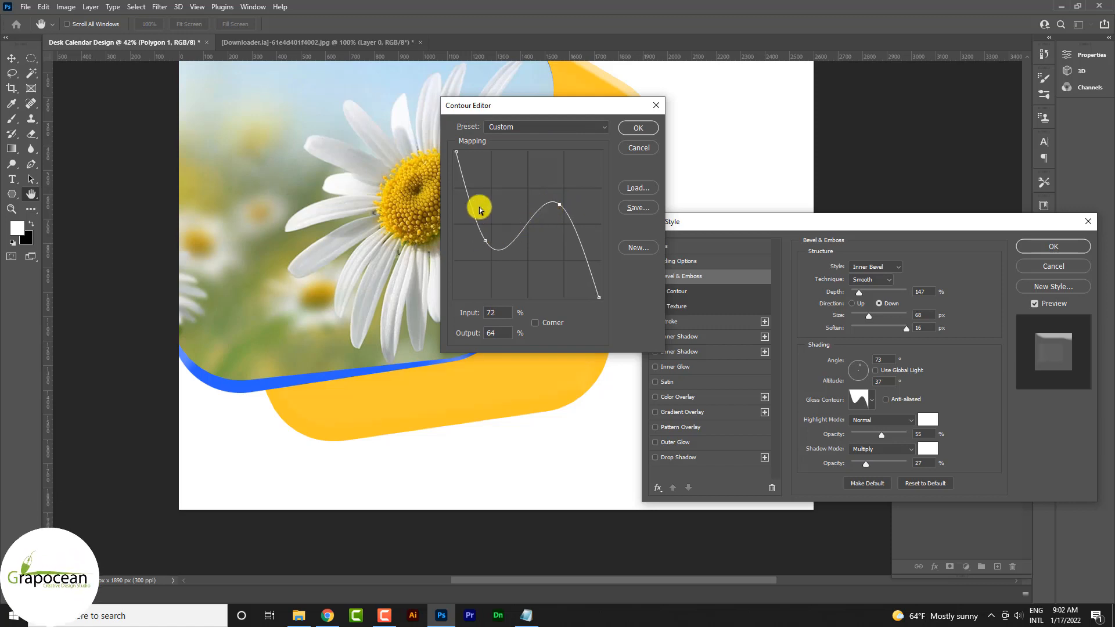
drag(473, 233, 478, 220)
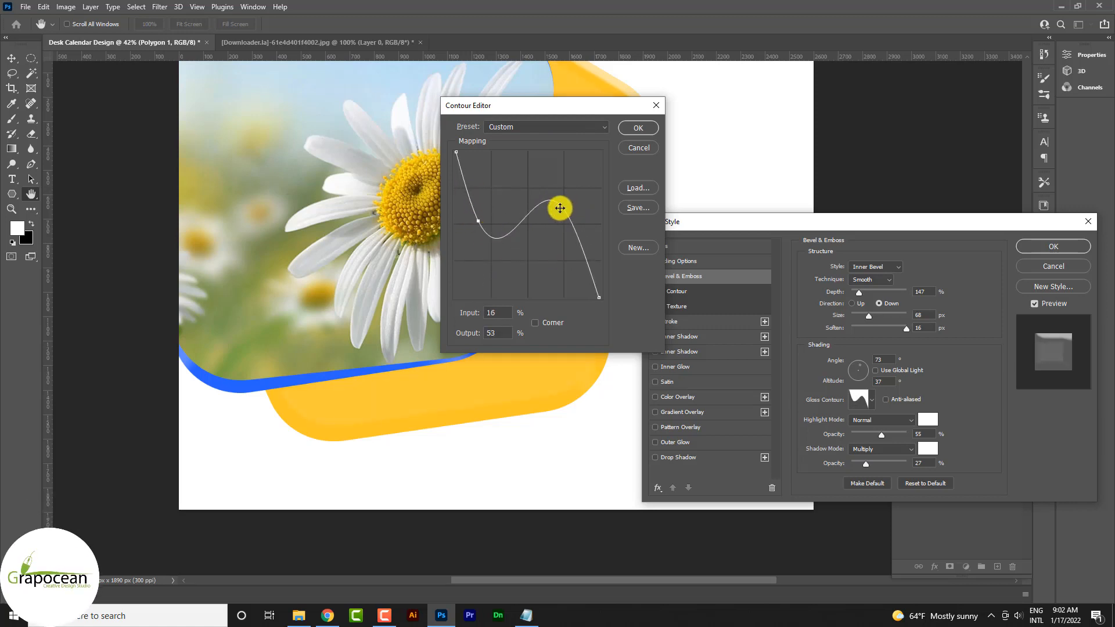
drag(560, 208, 580, 204)
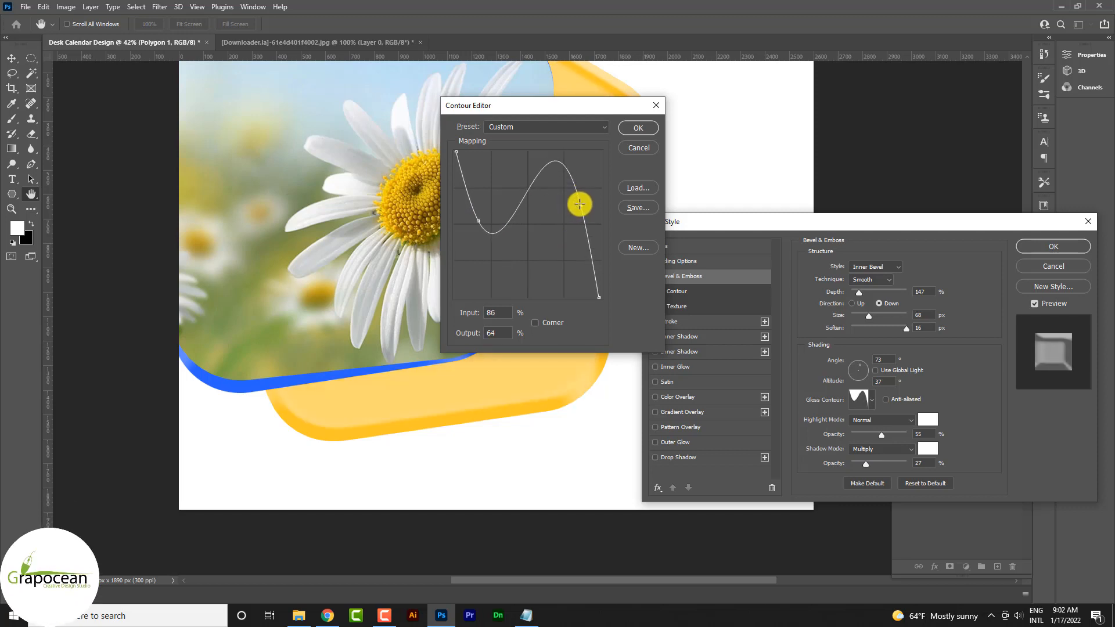
click(641, 128)
click(1082, 249)
Move the yellow pentagon back behind the photo so a narrow yellow band follows its right and lower edges.
scroll(731, 261, down, 5)
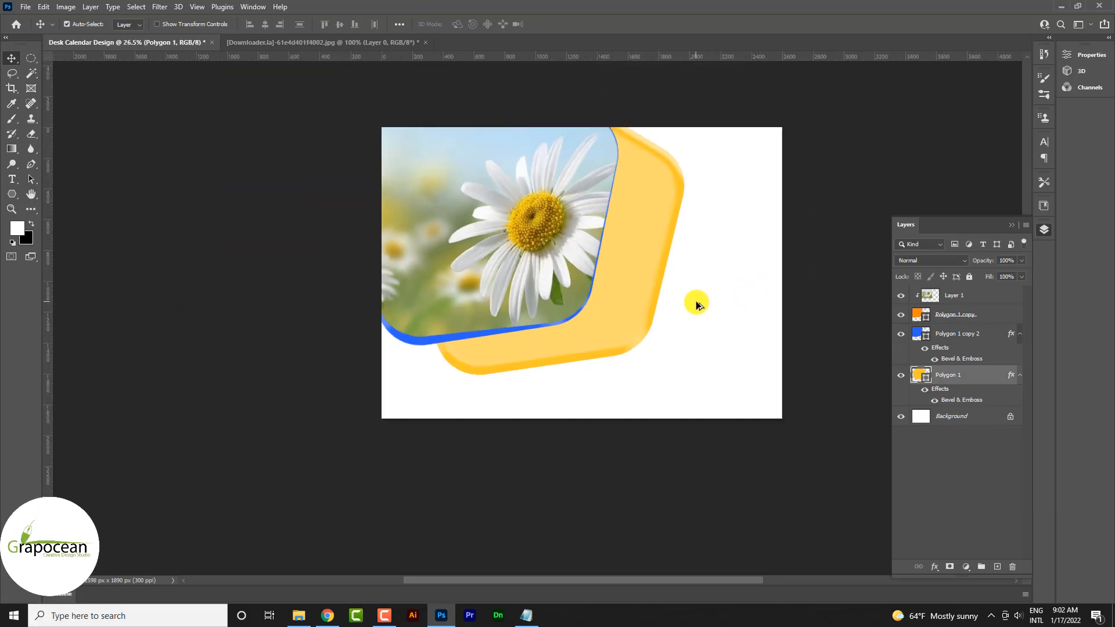
drag(636, 280, 587, 257)
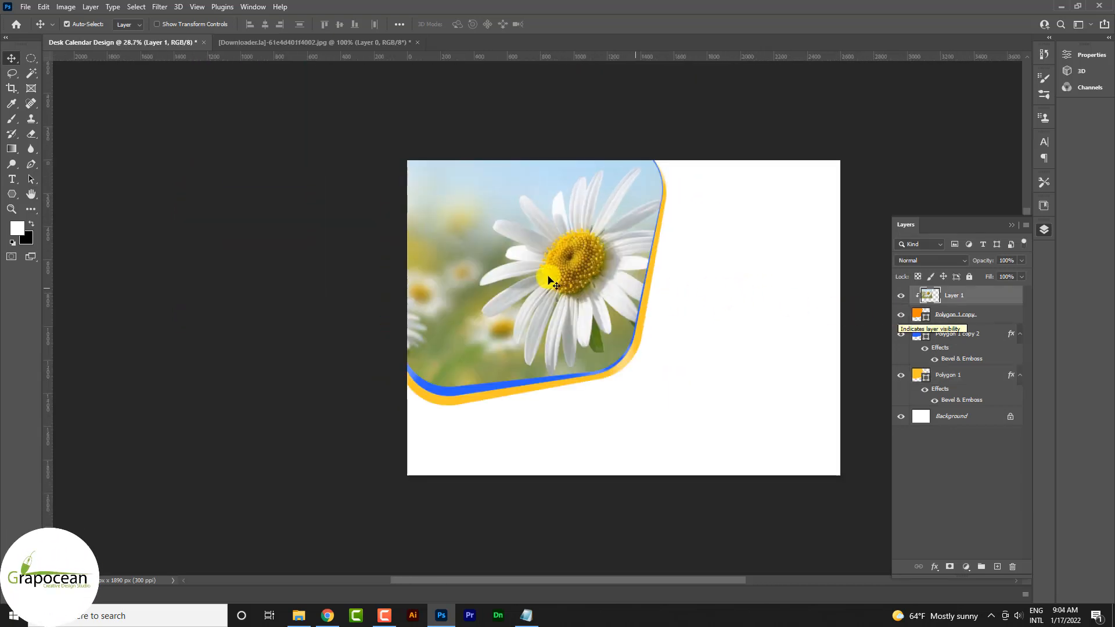
Duplicate the orange Polygon 1 copy, place it above the daisy photo at 15% opacity, and scale it to about 96%.
click(920, 318)
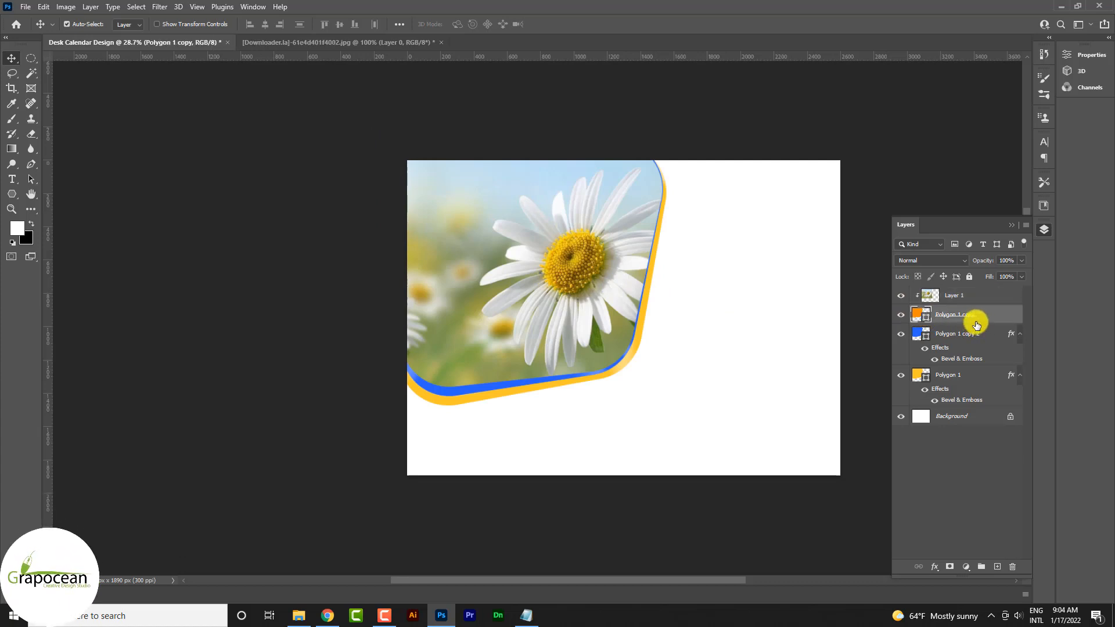
key(ctrl+j)
drag(942, 340, 982, 272)
key(ctrl+t)
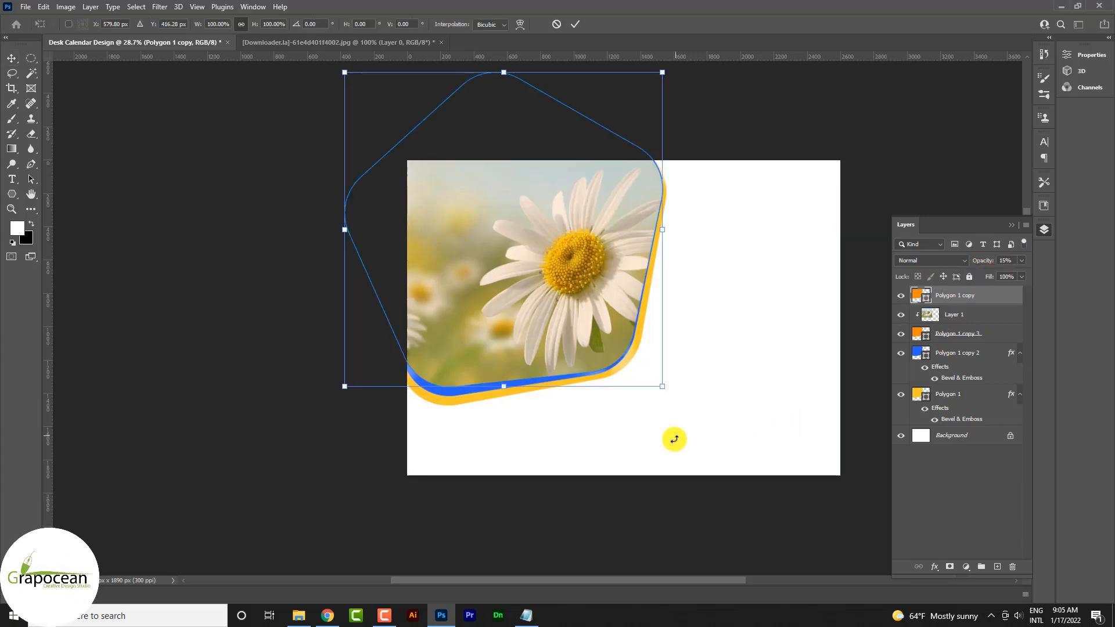
drag(665, 386, 656, 380)
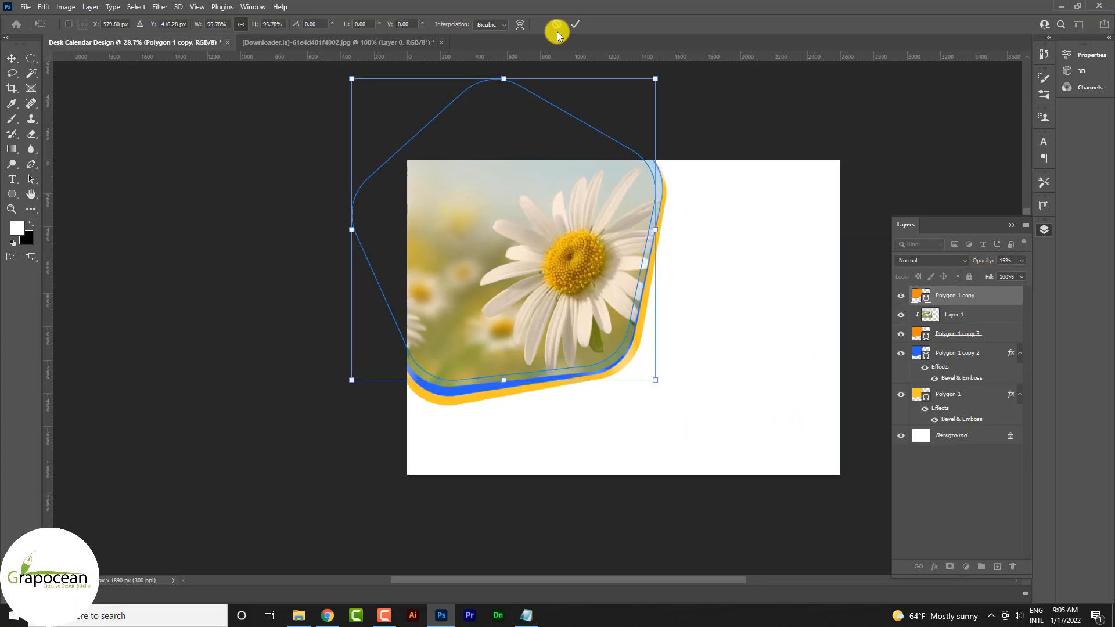
click(573, 23)
Recolor the pentagon overlay above the photo to #2962ff and reduce its opacity to 11%.
double_click(915, 301)
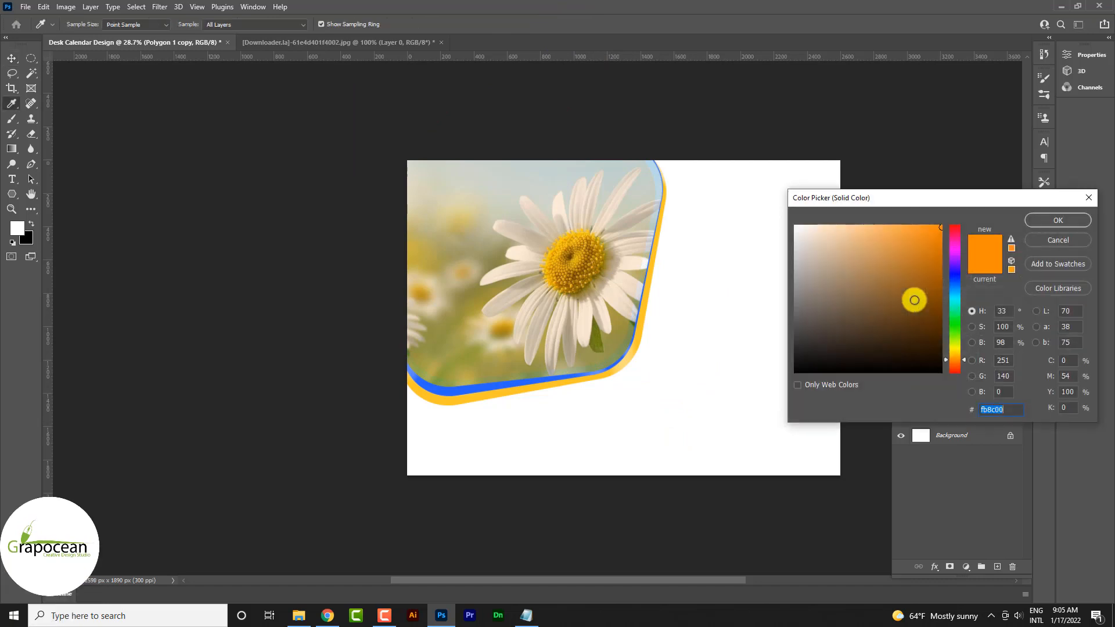
text(#2962ff)
click(1055, 220)
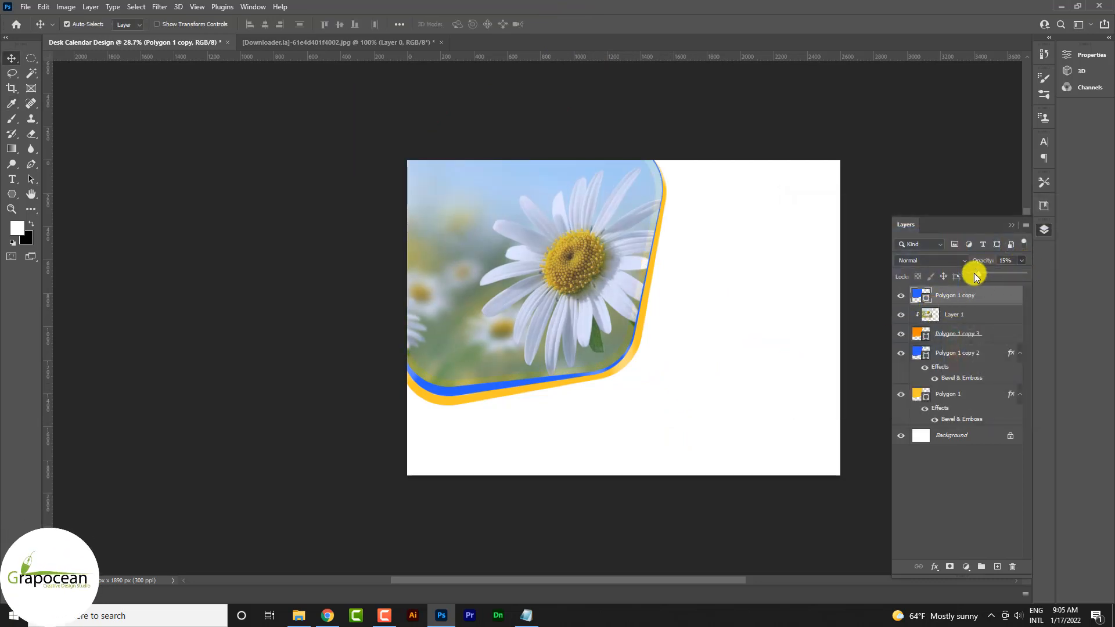
drag(976, 276, 975, 275)
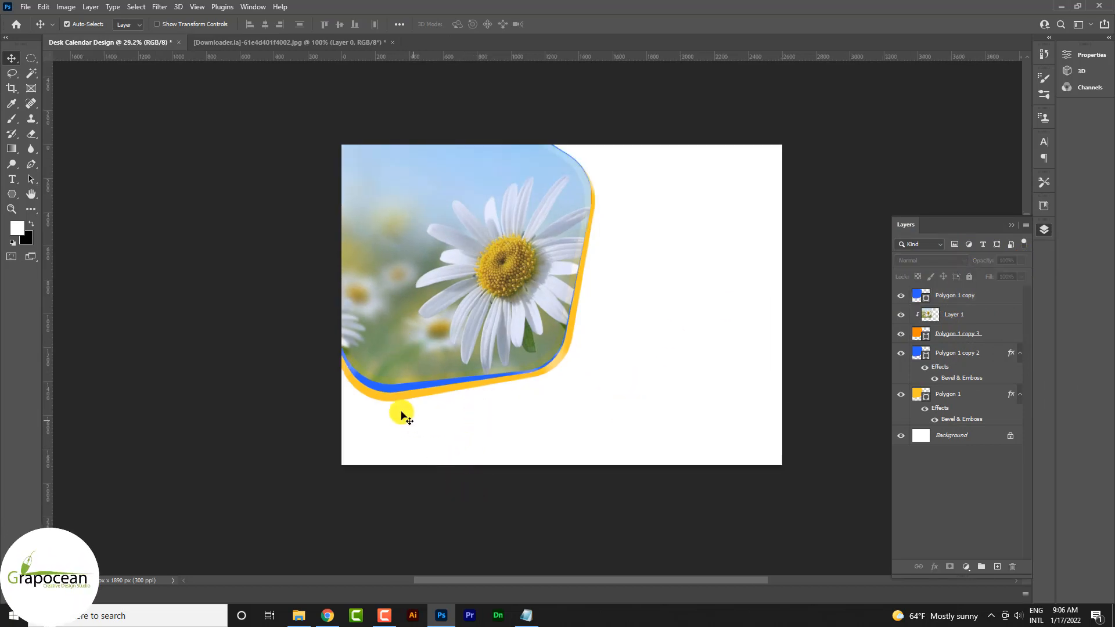
Duplicate the yellow Polygon 1 layer and recolor the lower original black.
click(399, 397)
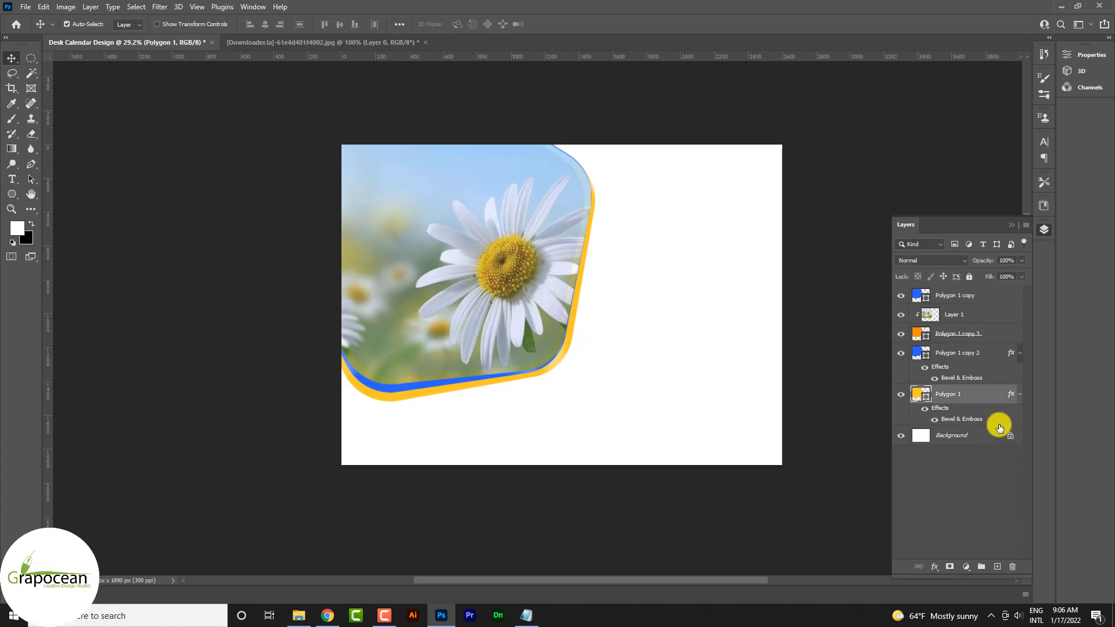
drag(994, 399, 997, 567)
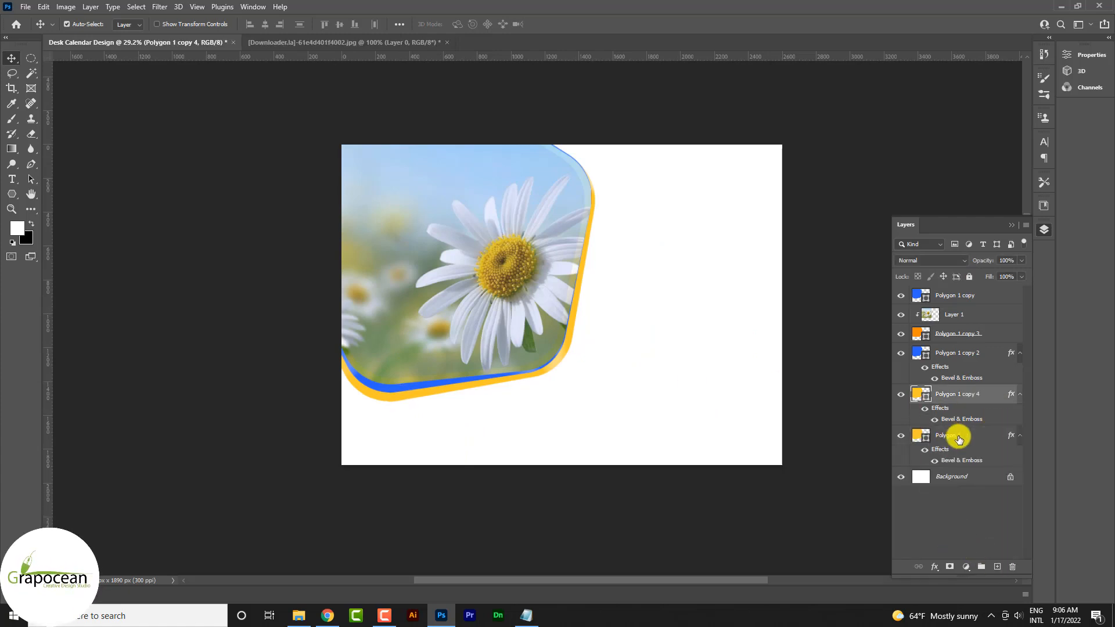
click(960, 440)
double_click(923, 436)
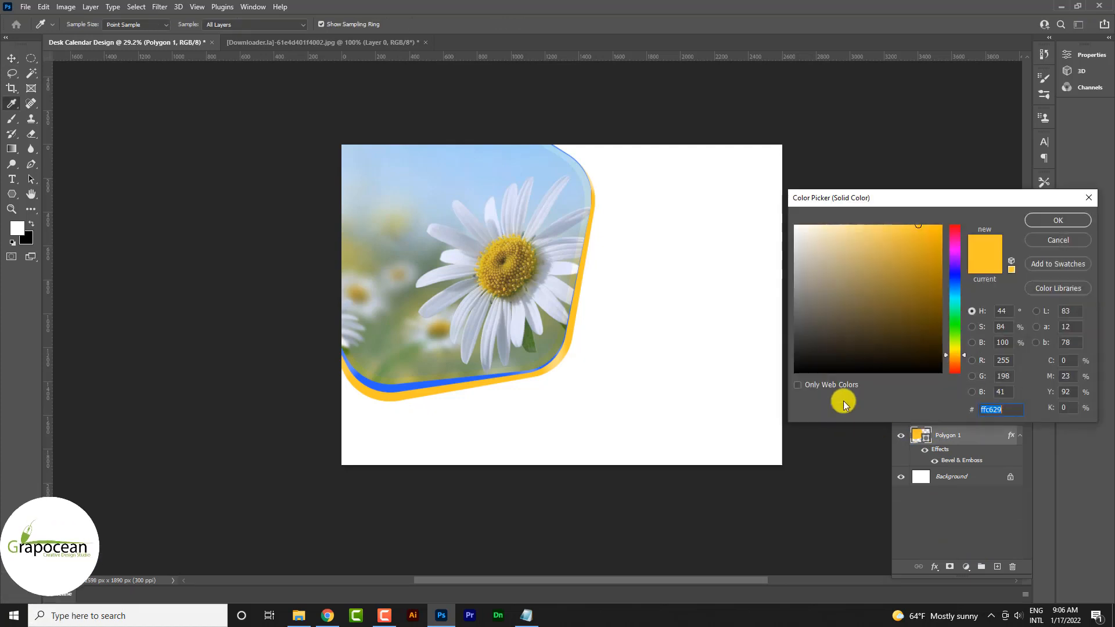
drag(844, 398, 757, 399)
click(984, 219)
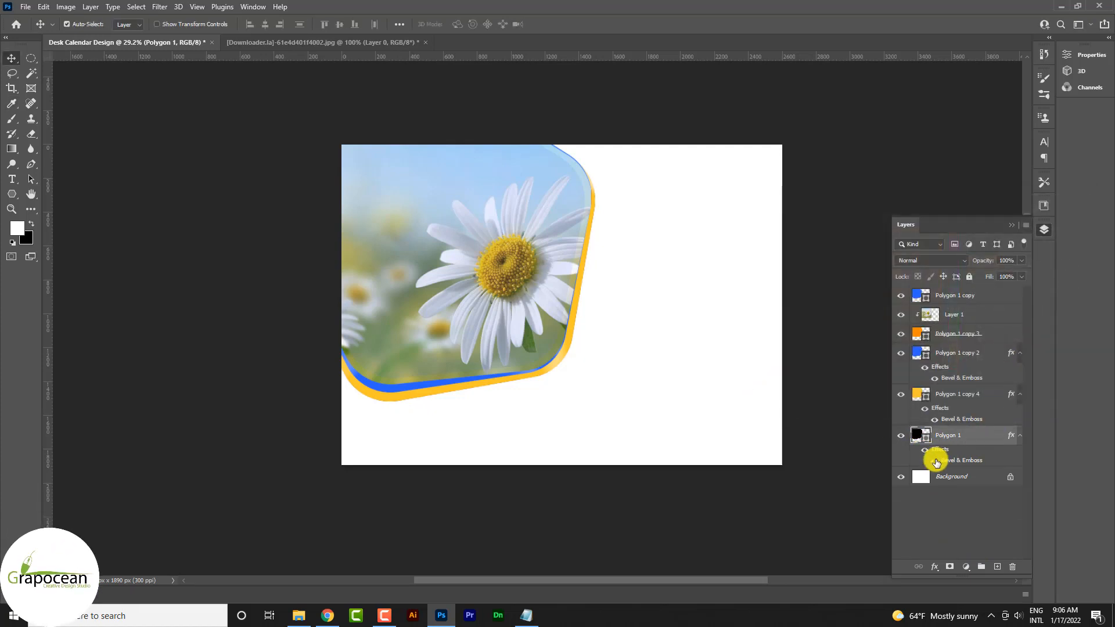
Hide the black pentagon's effects, lower its opacity to 20%, and offset it below the yellow band as a gray shadow.
click(924, 450)
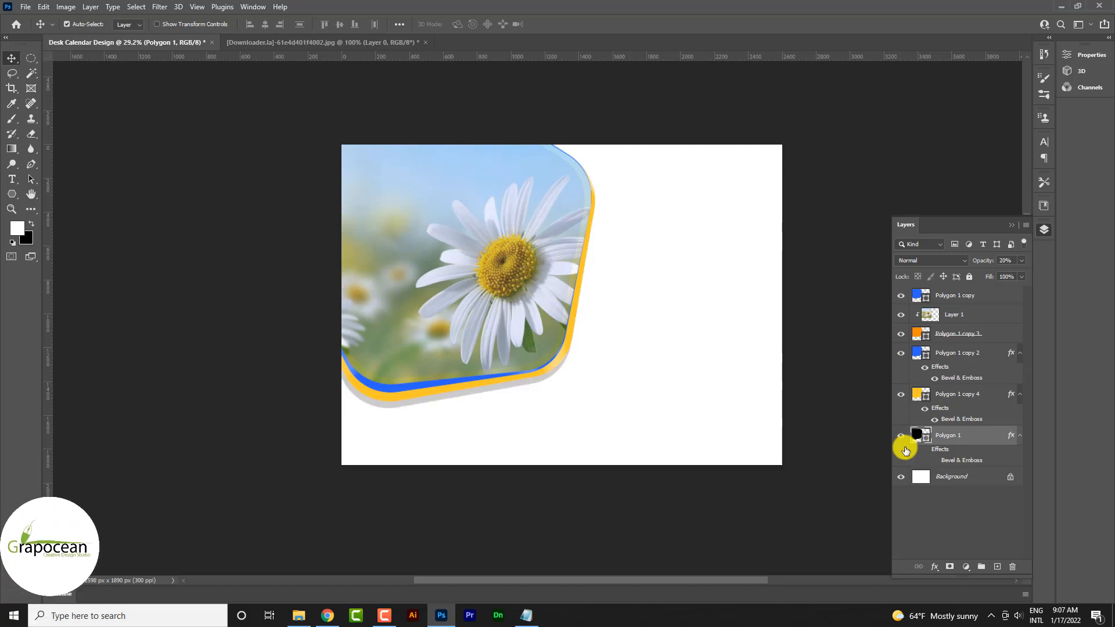
key(1)
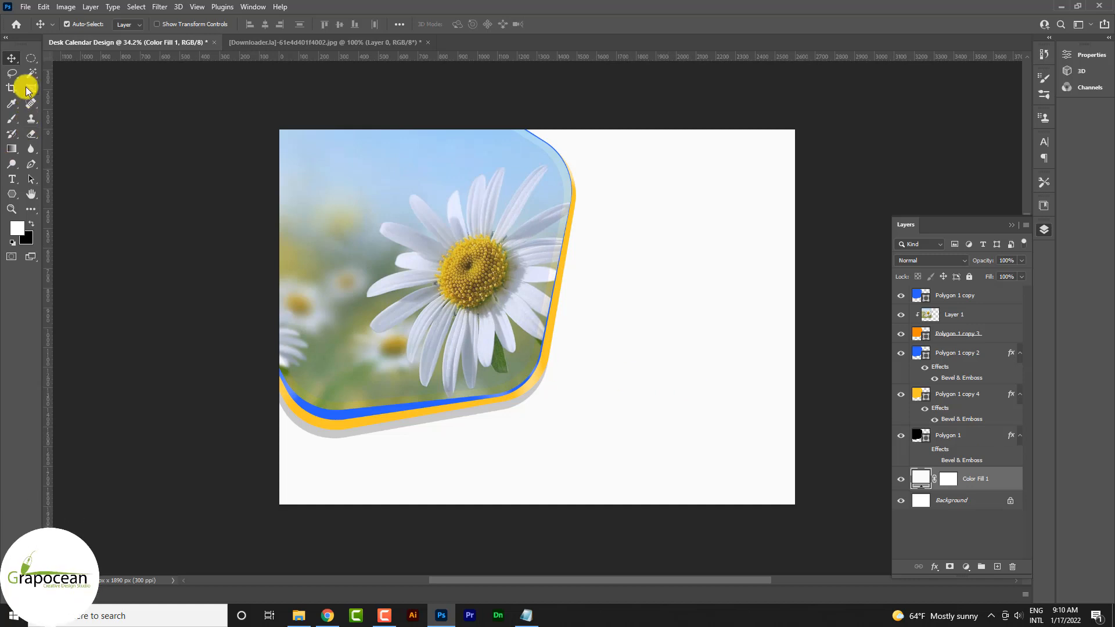
Add a Lorem Ipsum text layer above all other layers and place it in the blank area right of the photo.
click(988, 299)
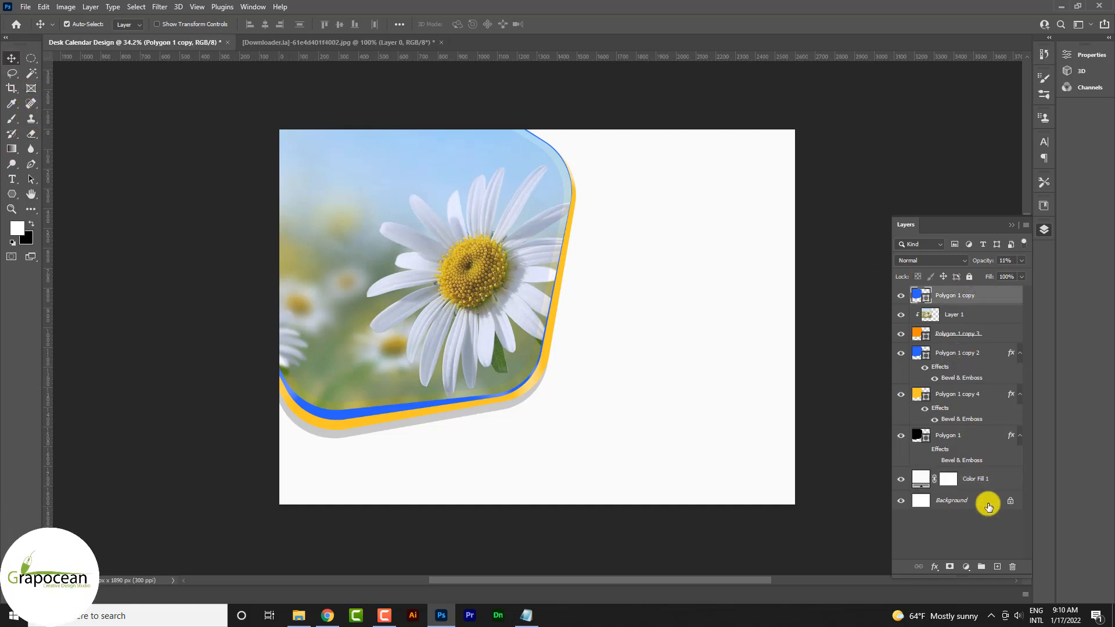
click(997, 565)
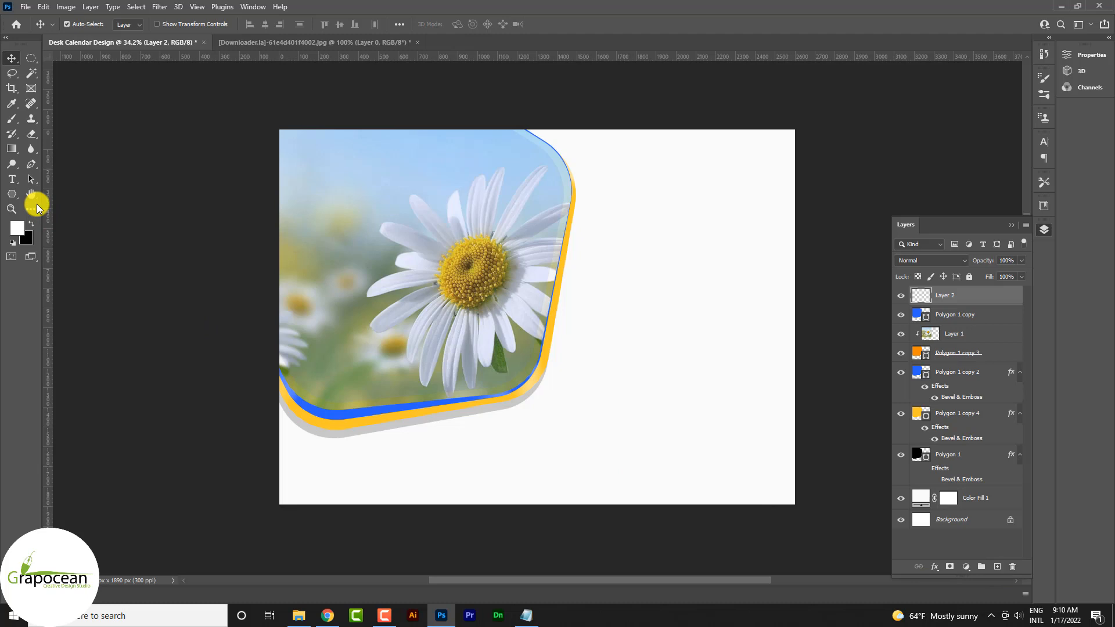
click(11, 179)
click(631, 230)
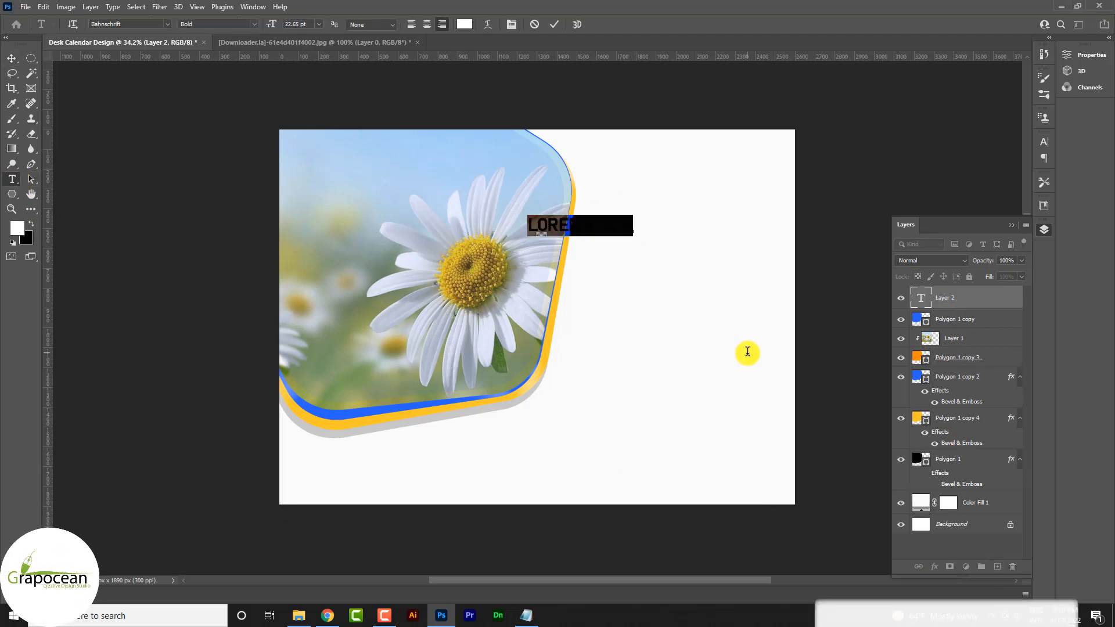
click(15, 58)
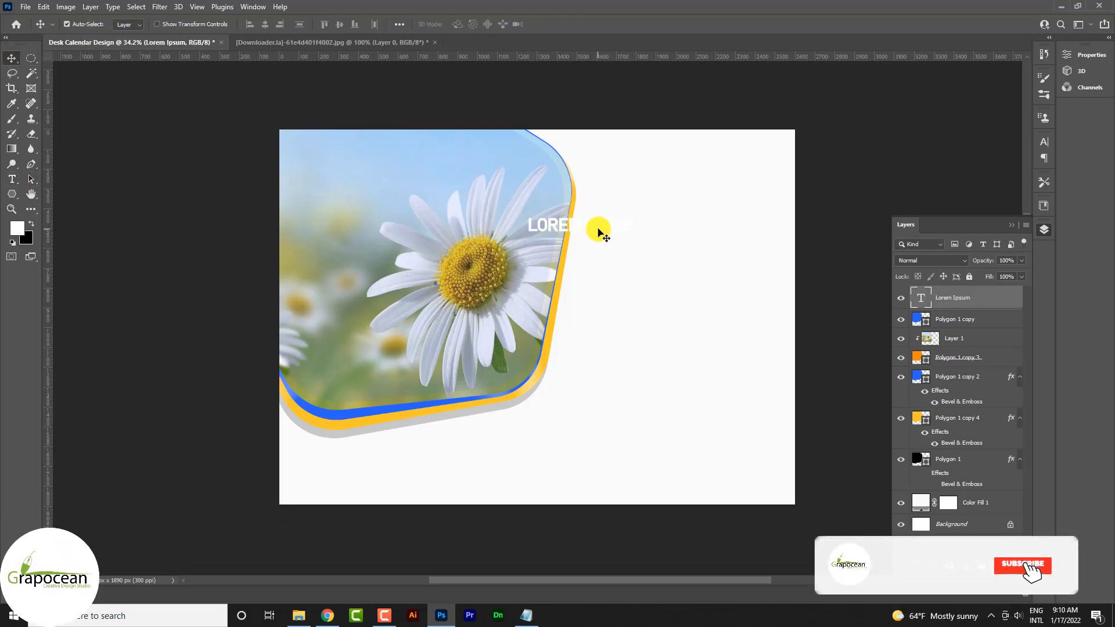
drag(604, 229, 754, 219)
Change the Lorem Ipsum text color to #304FFE.
click(12, 179)
click(468, 23)
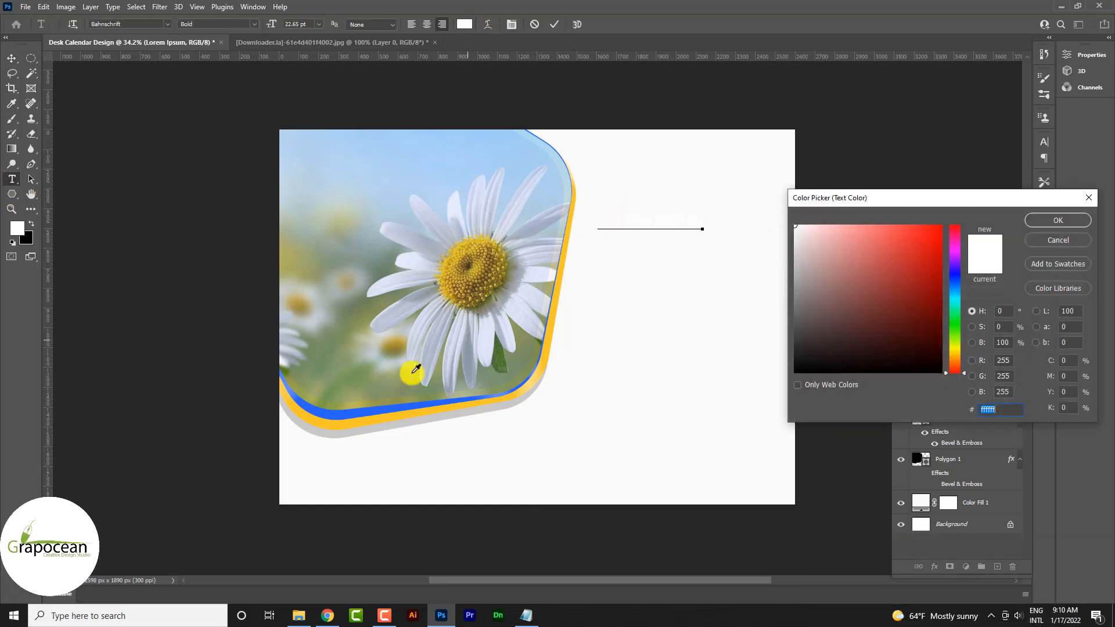
click(413, 414)
key(Return)
click(468, 25)
text(#304FFE)
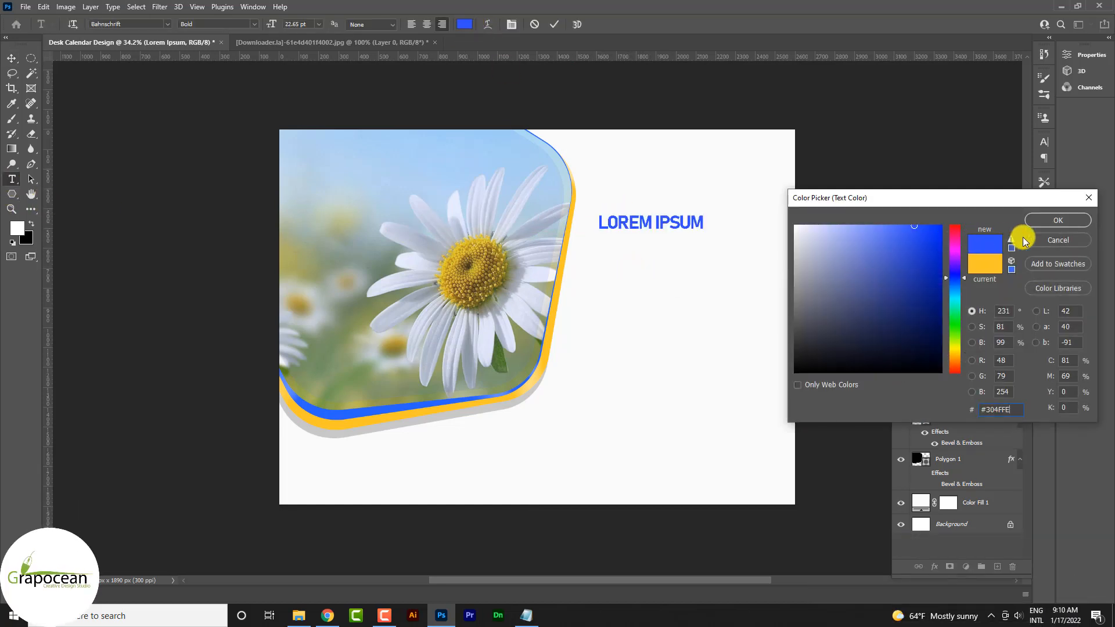
click(1057, 220)
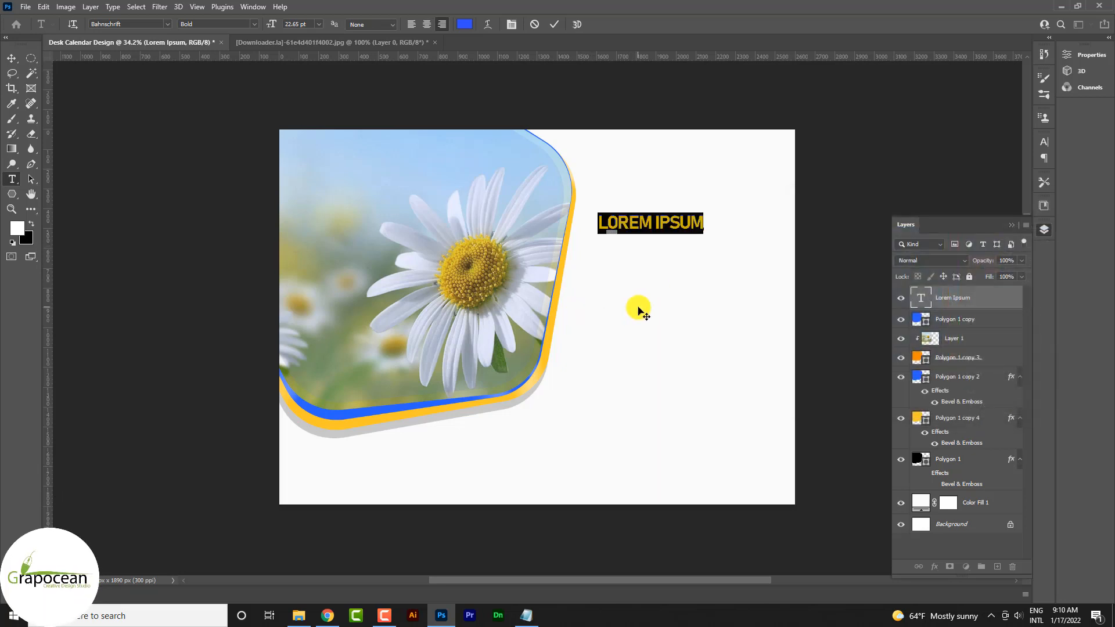
Turn off All Caps and replace the placeholder text with "Business Desk".
click(1047, 150)
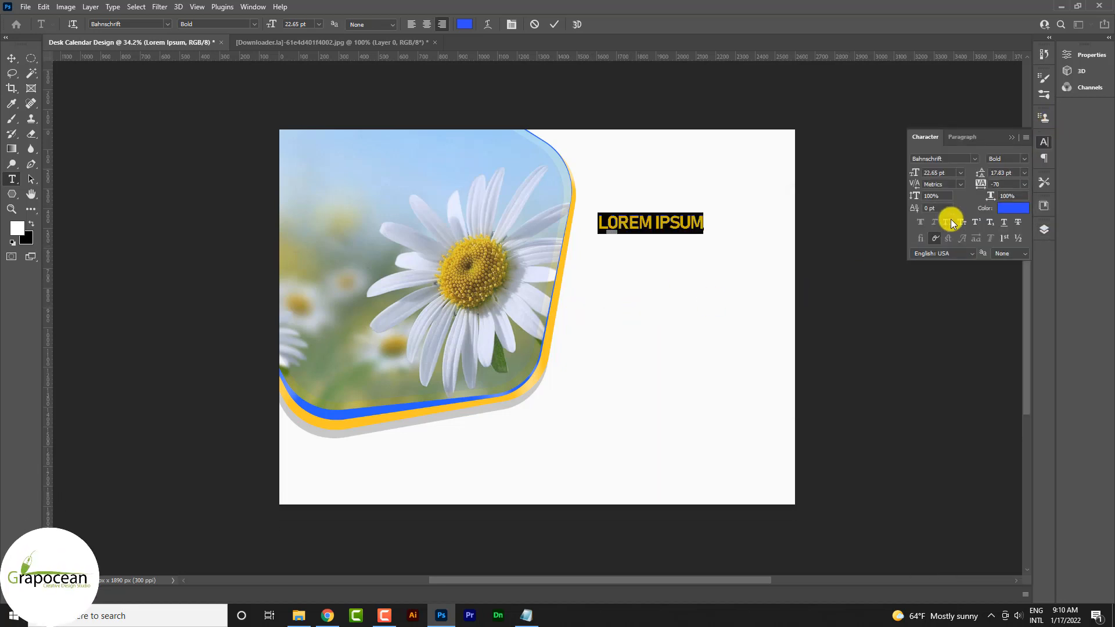
text(usiness)
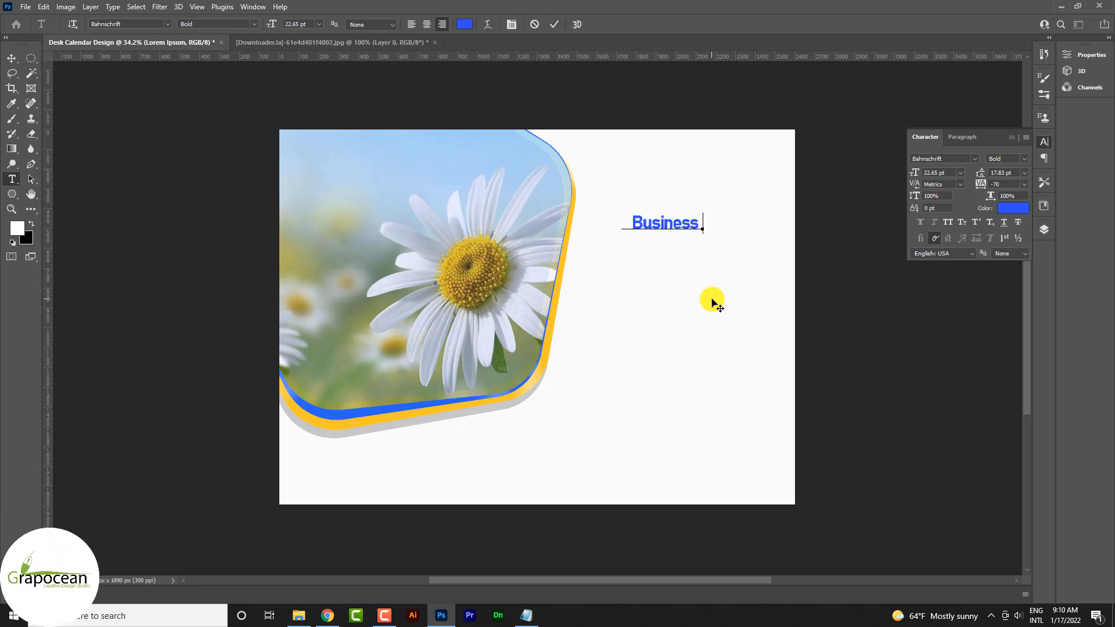
text(.)
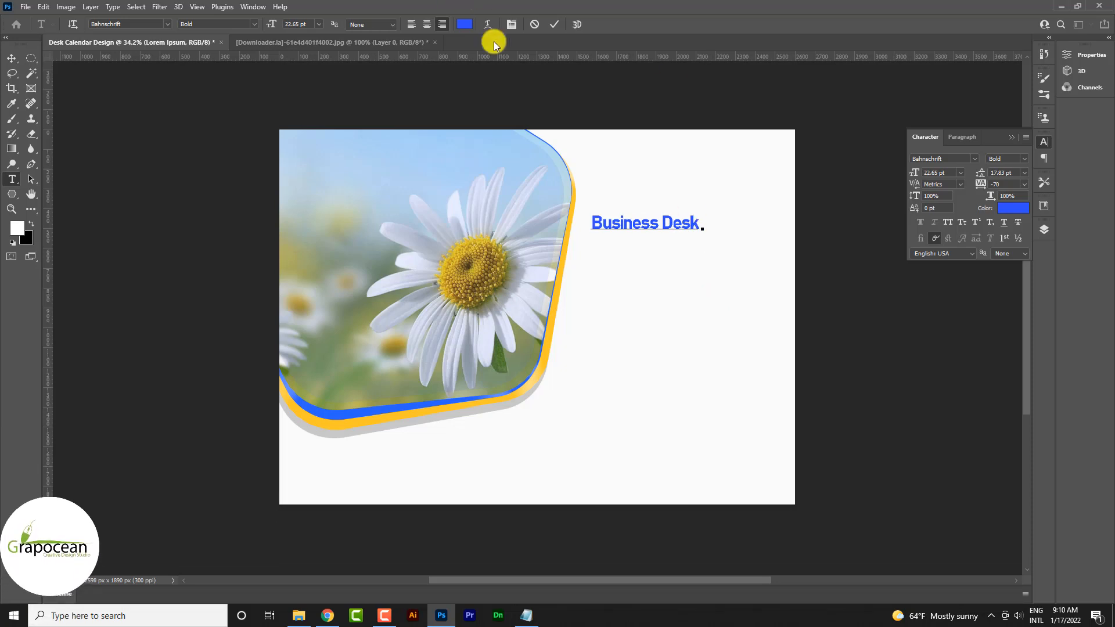
Duplicate the "Business Desk" text just below itself and replace the copy's wording with "Calender".
click(12, 57)
drag(722, 220, 758, 263)
click(12, 179)
text(C)
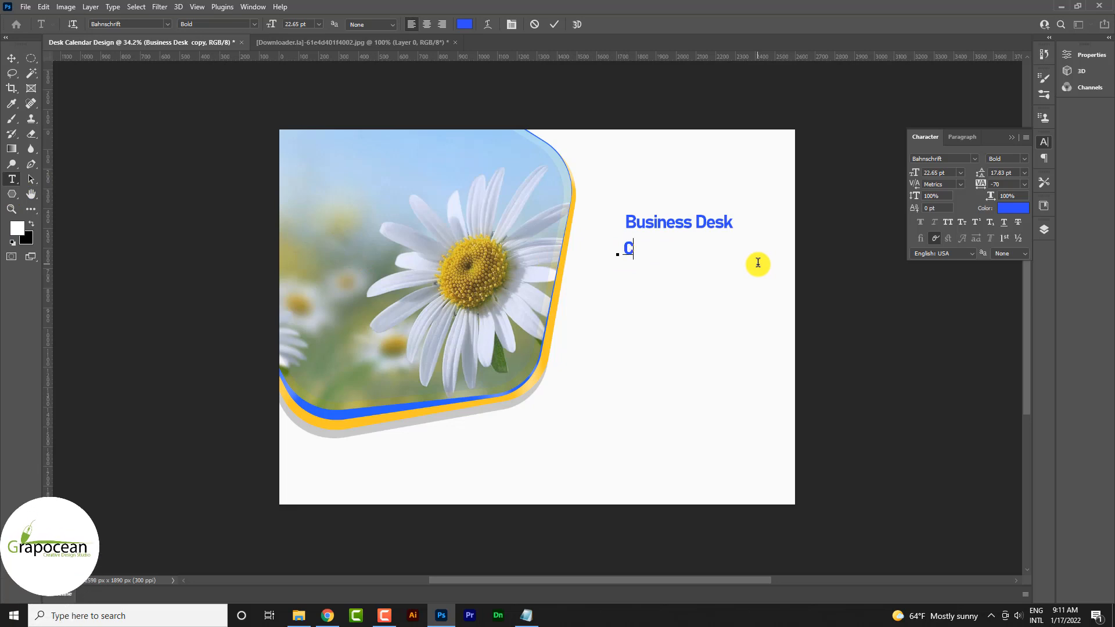
text(alender D)
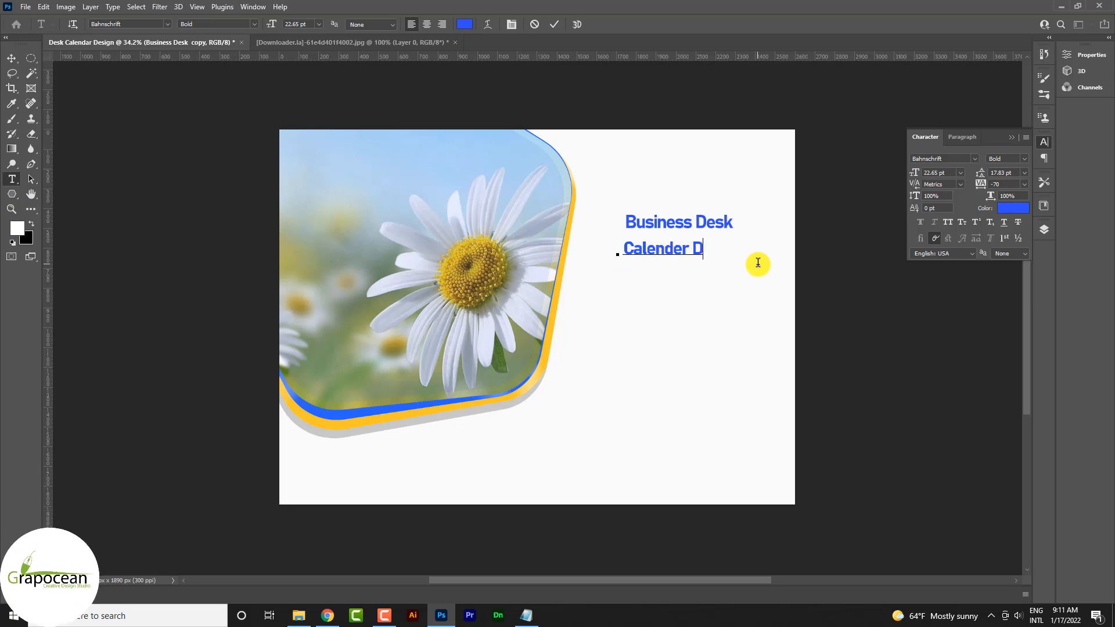
text(e)
key(BackSpace)
key(BackSpace)
key(BackSpace)
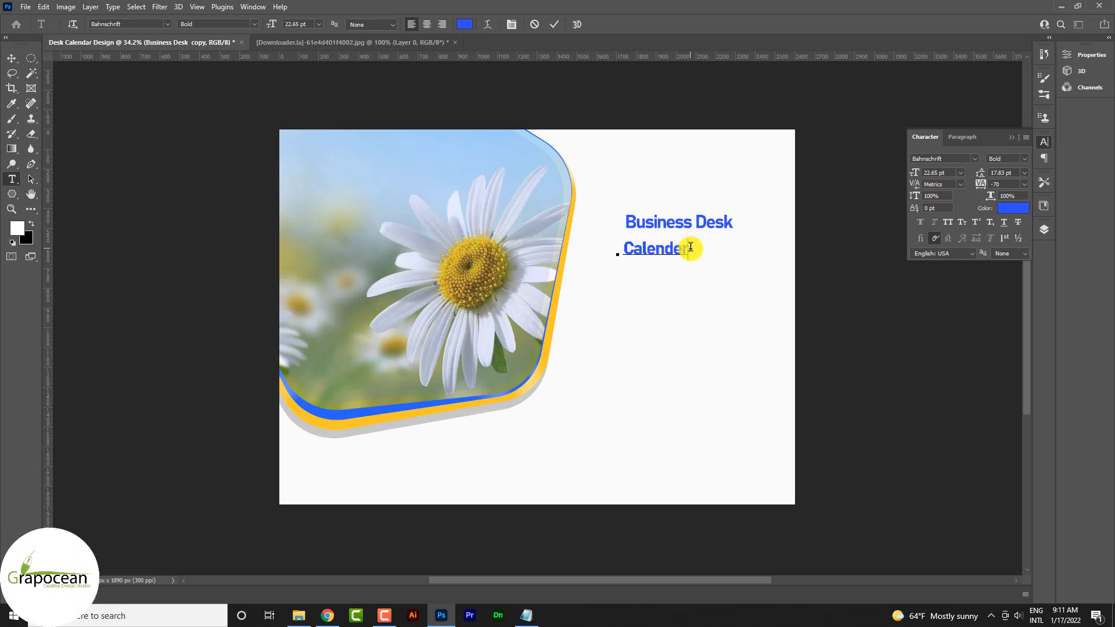
Enlarge the "Calender" text to 36.65 pt.
click(297, 24)
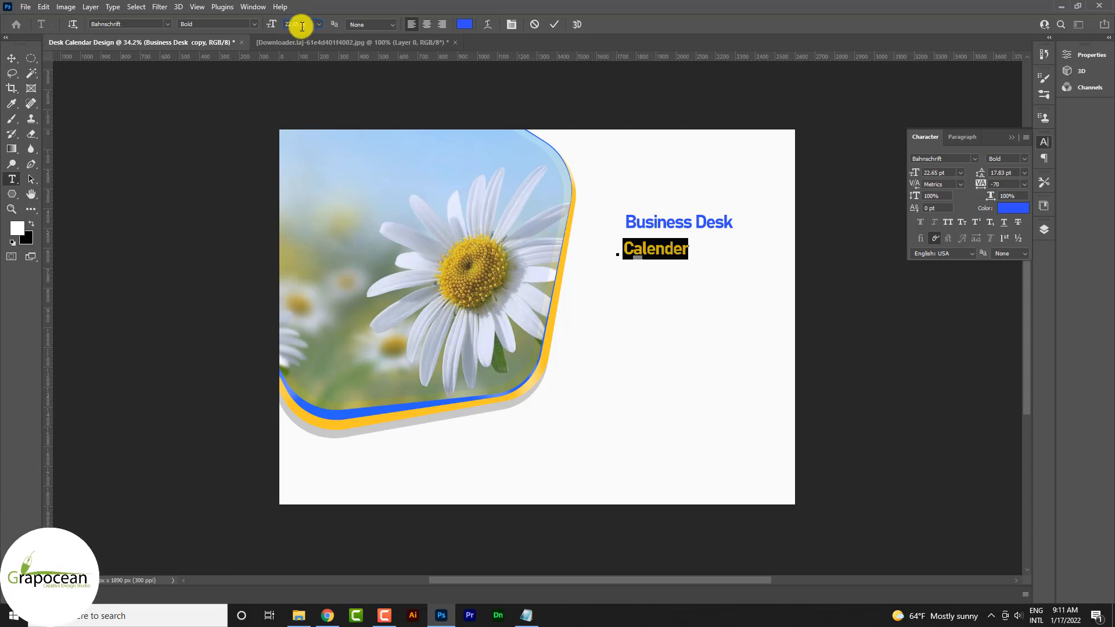
text(+1)
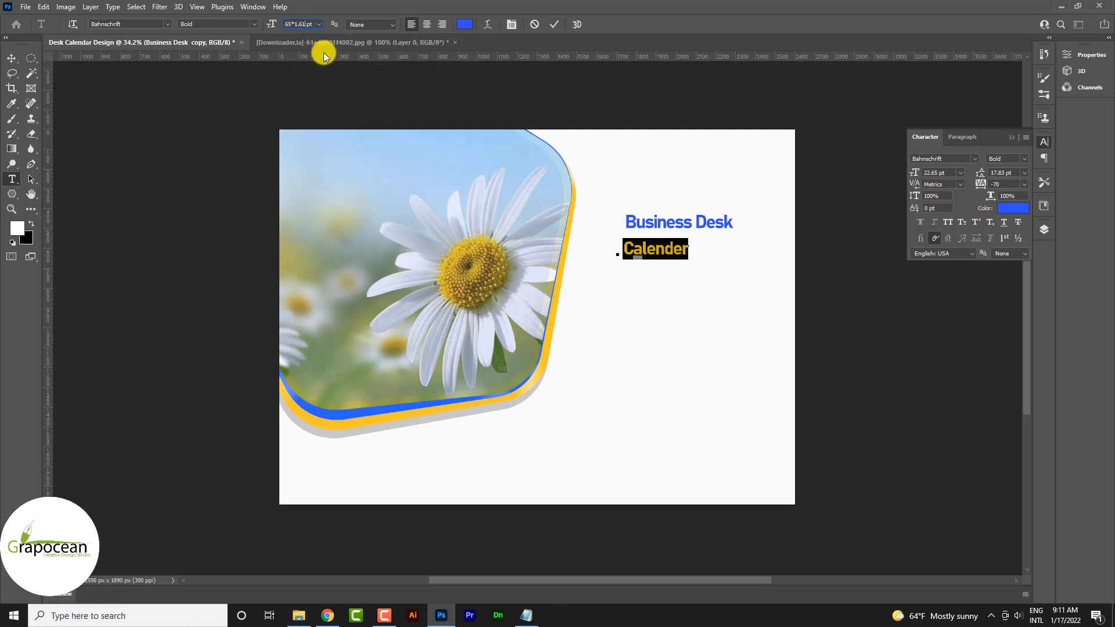
text(4)
key(Return)
click(11, 49)
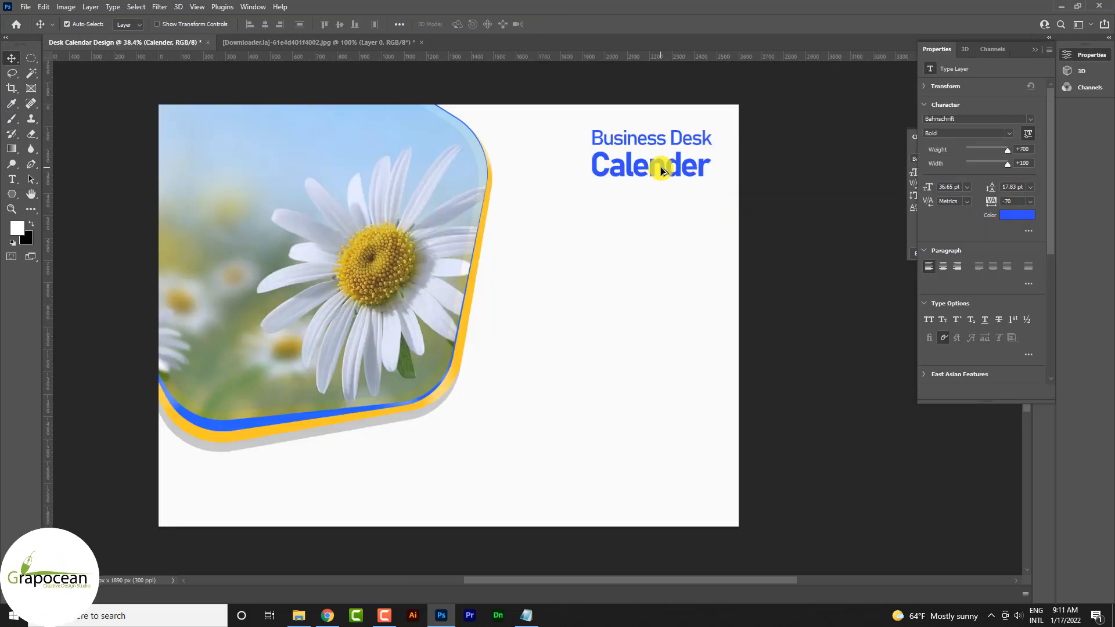
Duplicate the "Calender" text into the space below it and replace the copy's wording with "2022".
alt+drag(662, 170, 671, 239)
click(12, 175)
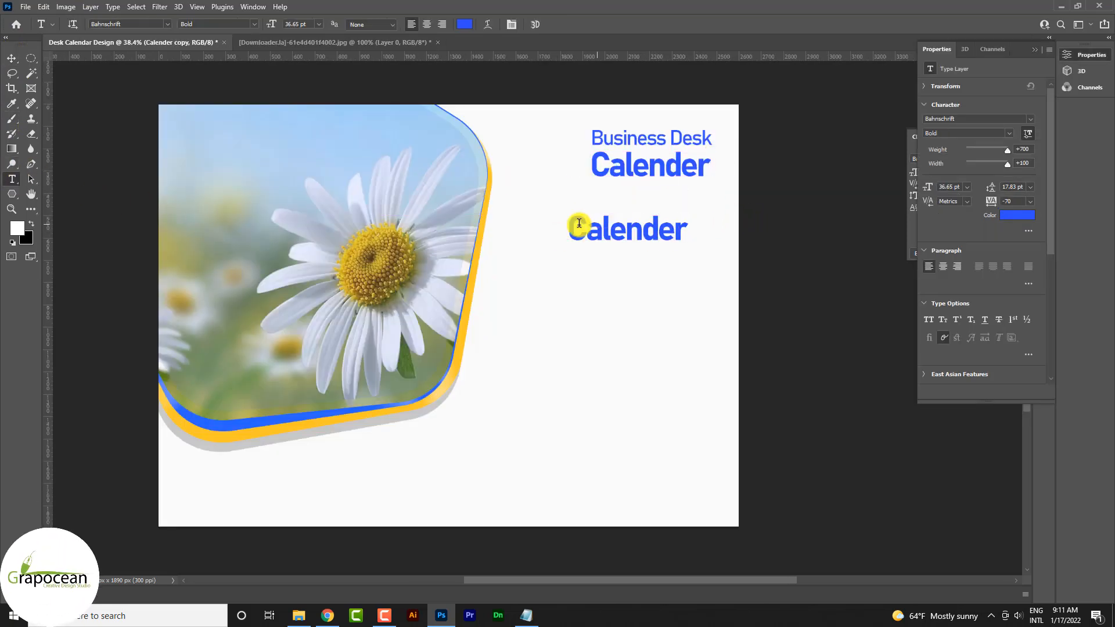
drag(572, 227, 685, 230)
text(2022)
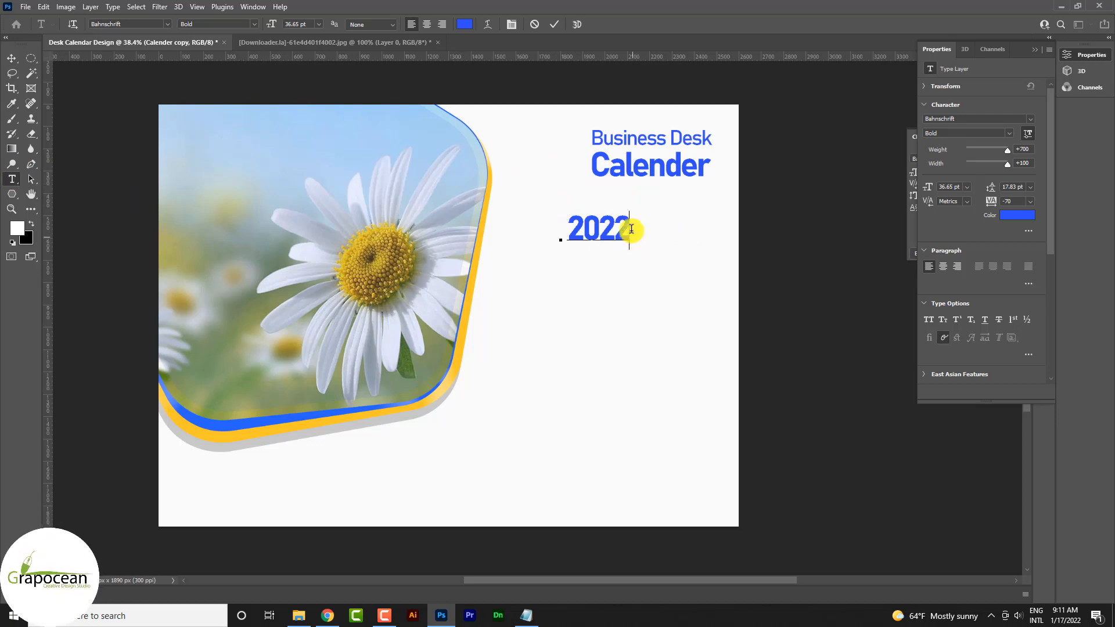
Enlarge the "2022" text to 59.3 pt and place it directly under "Calender", aligned with its left edge.
key(ctrl+a)
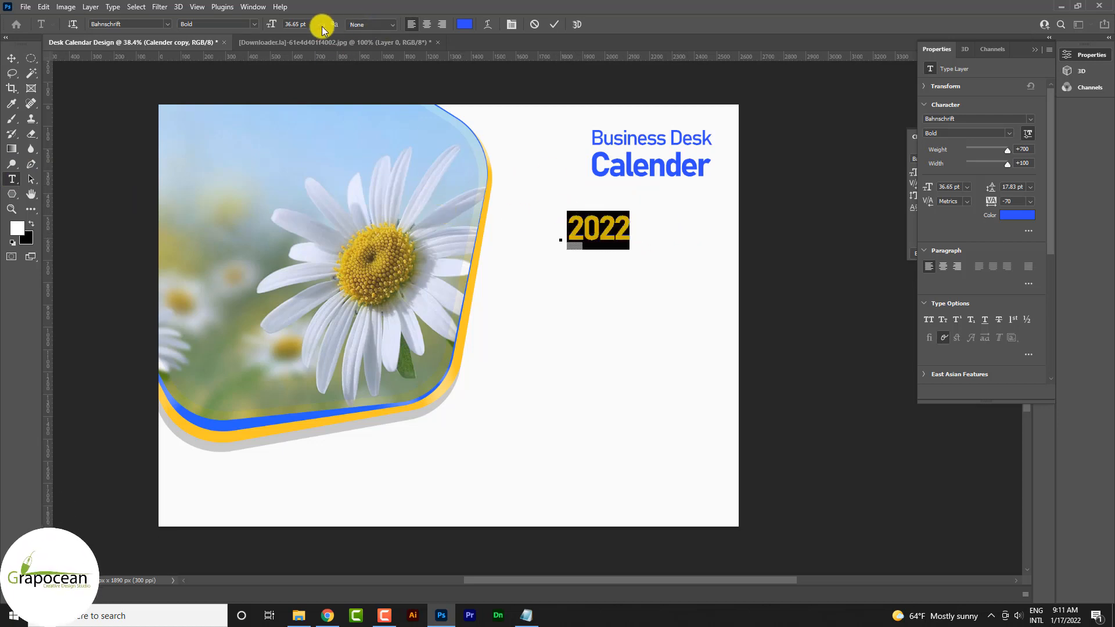
click(299, 23)
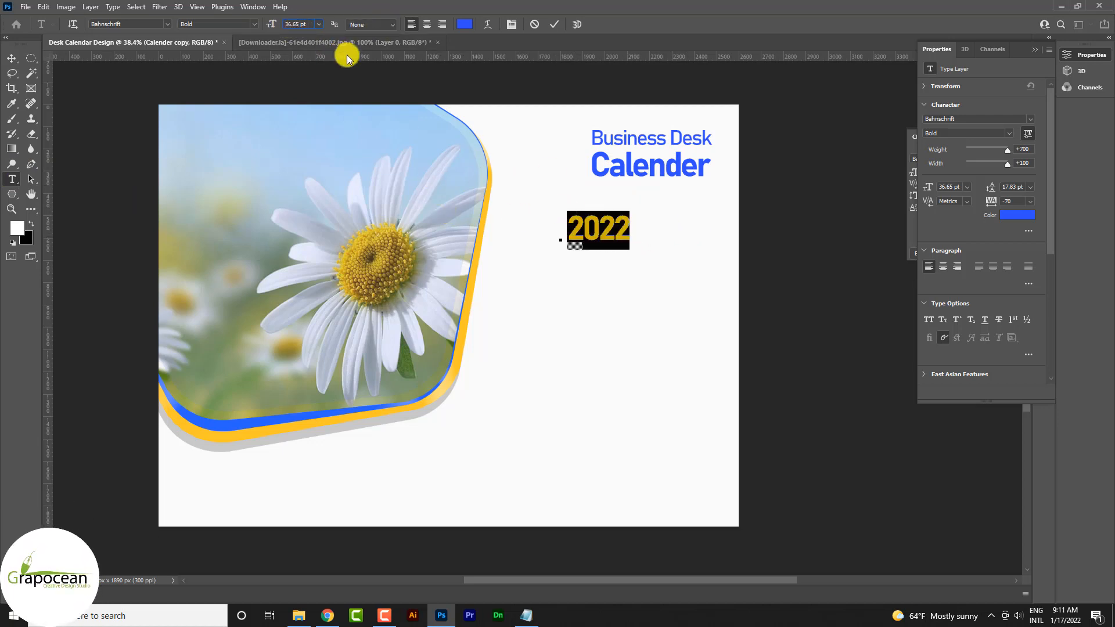
key(Return)
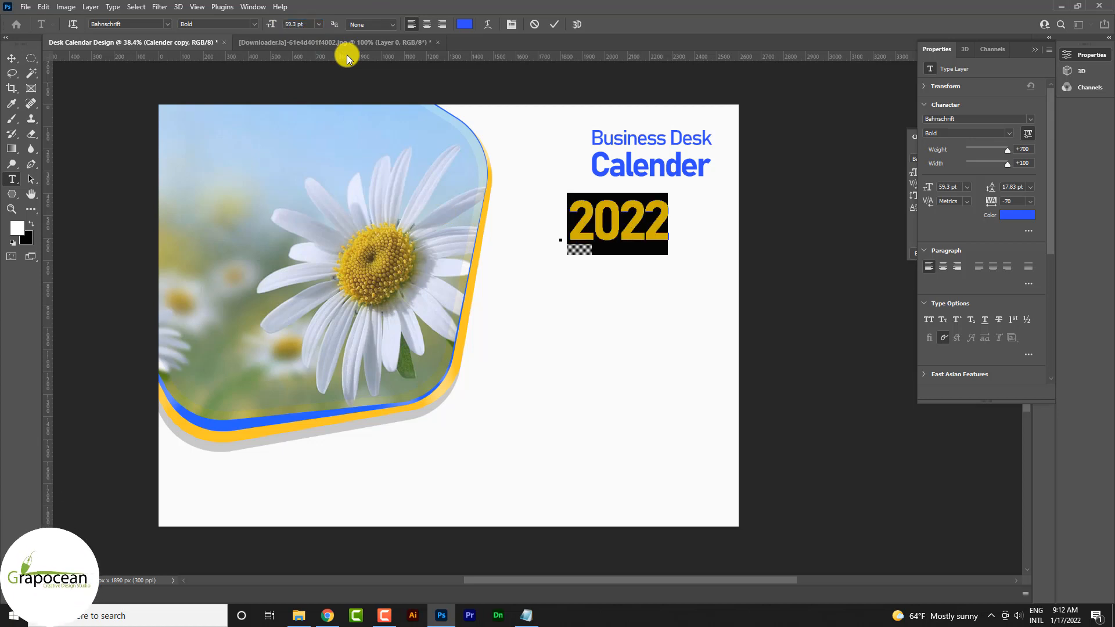
click(12, 58)
drag(643, 219, 511, 209)
Scale the "2022" text by 1.618 to 95.95 pt and move it below "Calender" with their right edges aligned.
click(12, 180)
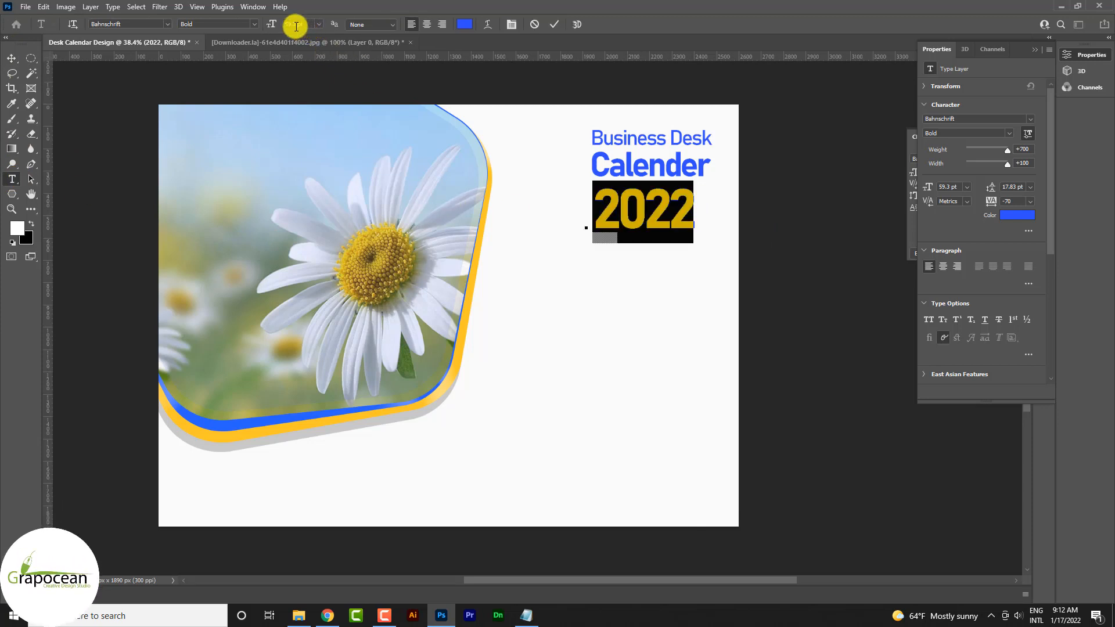
text(*1.)
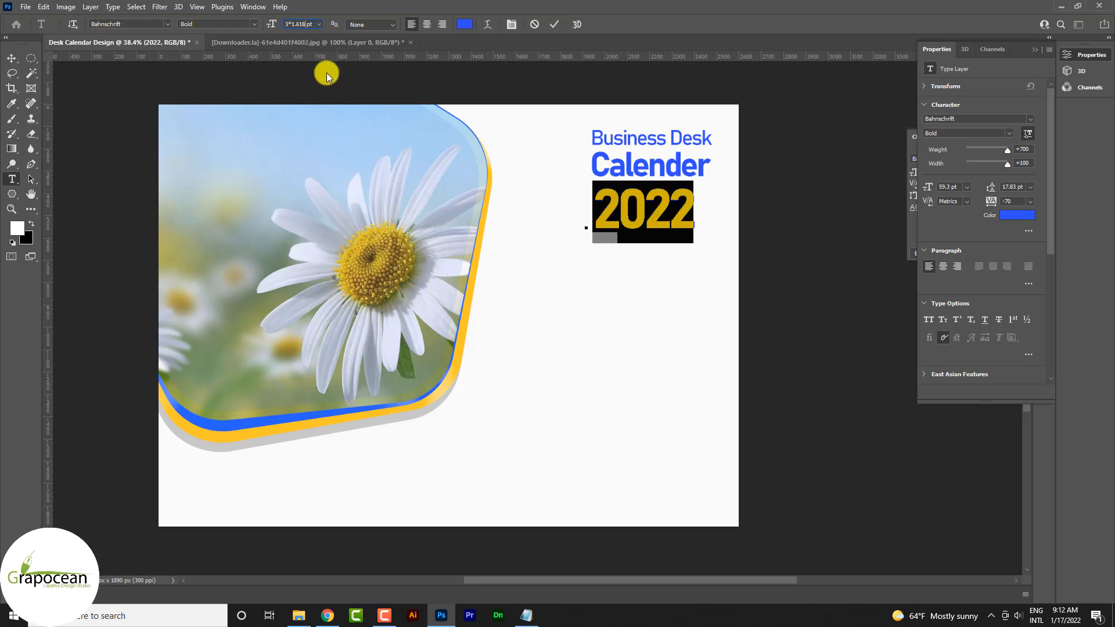
text(618)
key(Return)
click(11, 58)
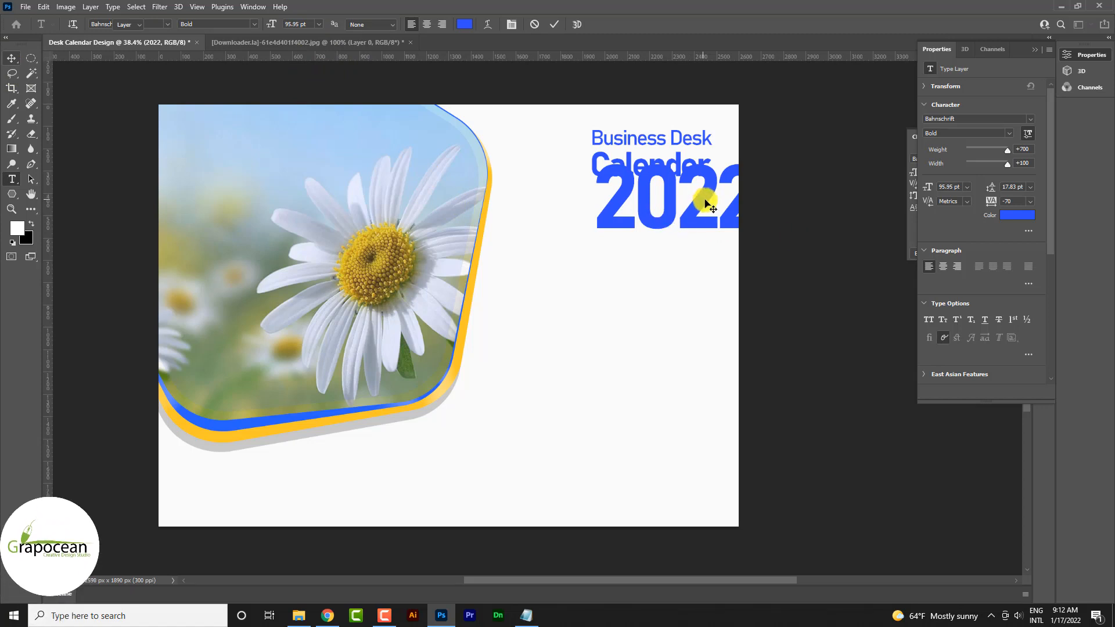
drag(705, 200, 653, 232)
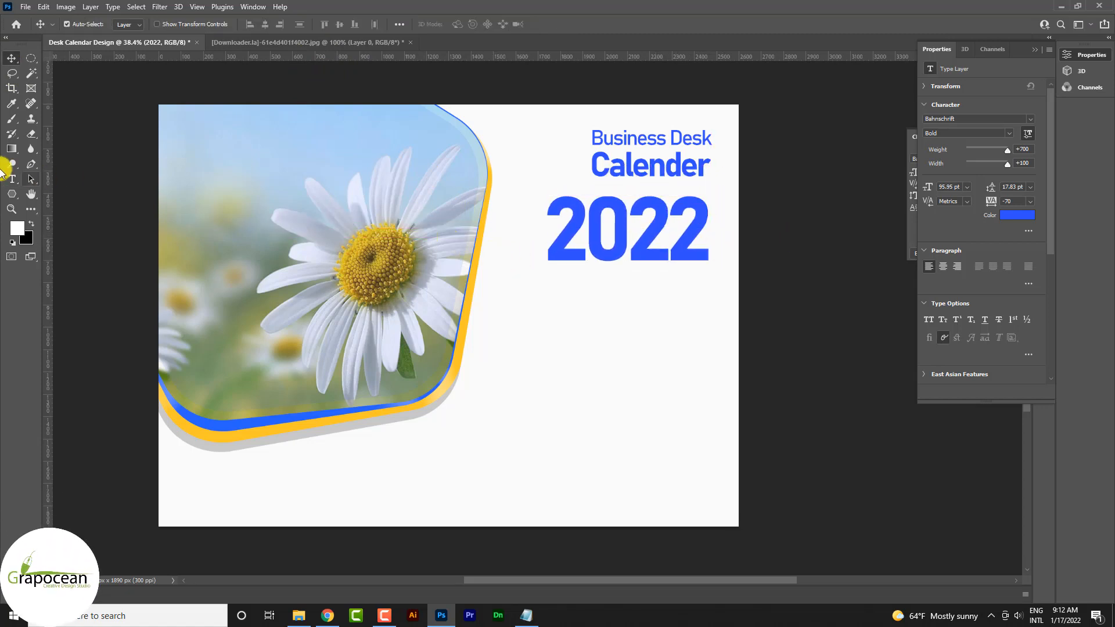
Recolor the "2022" text to #ffc629, sampled from the yellow band beside the photo.
click(11, 179)
drag(646, 237, 546, 234)
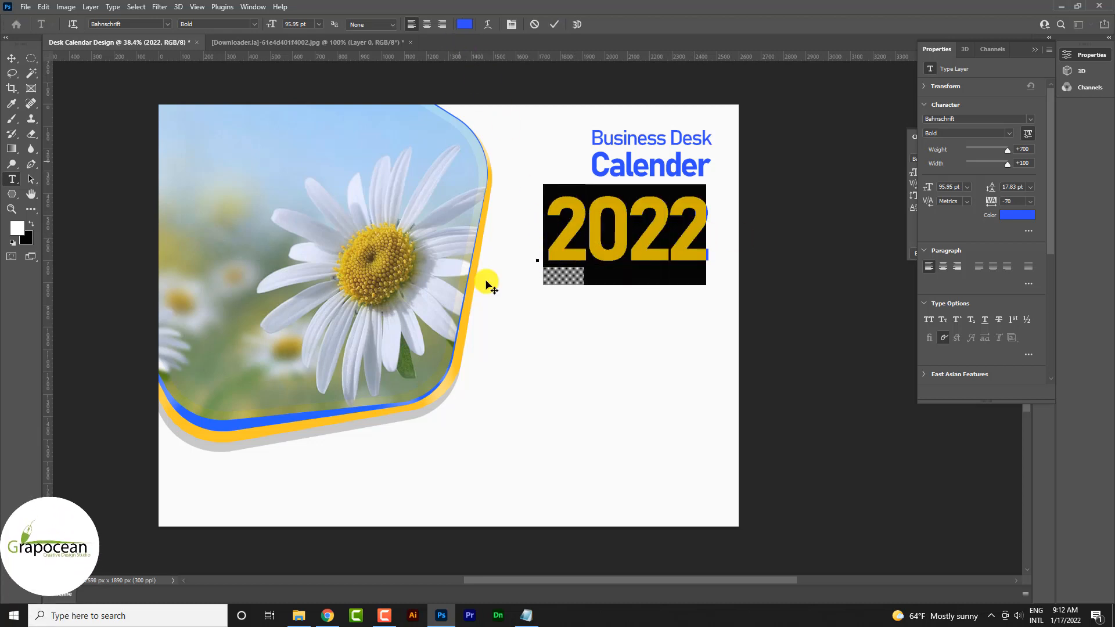
click(465, 24)
click(474, 274)
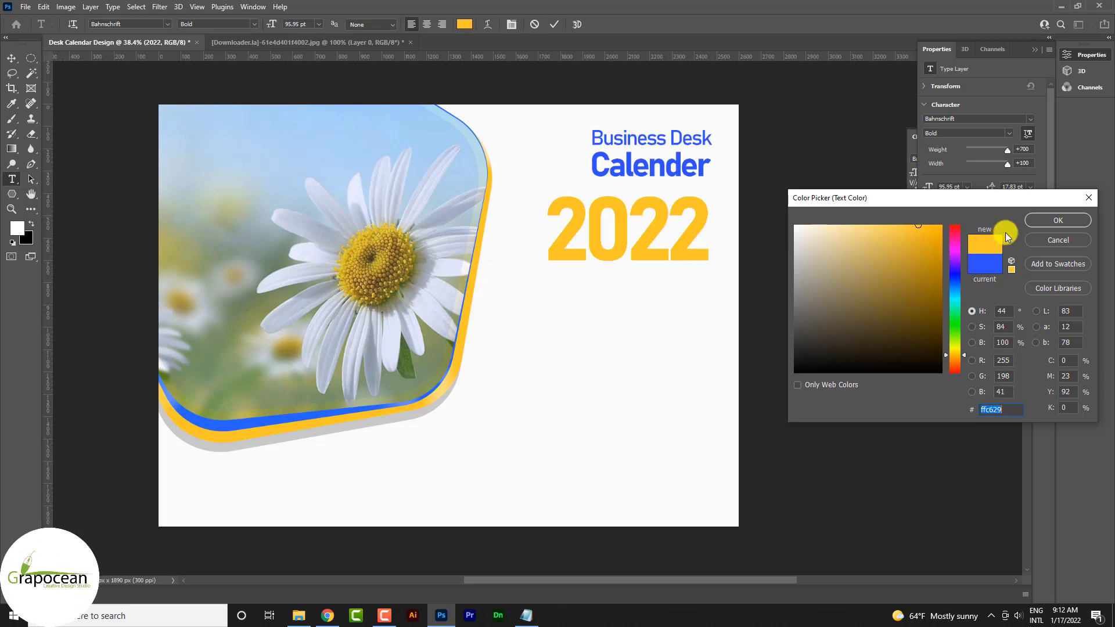
click(1049, 221)
Collapse the open text settings and move "2022" straight up about 33 px, closer to "Calender".
click(1034, 49)
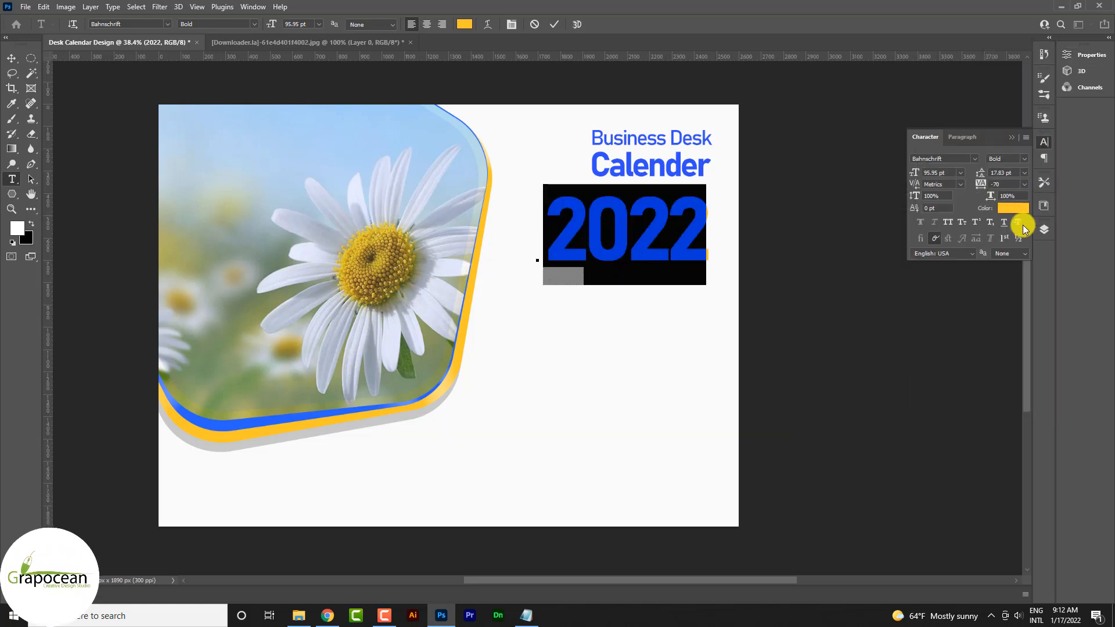
click(1011, 140)
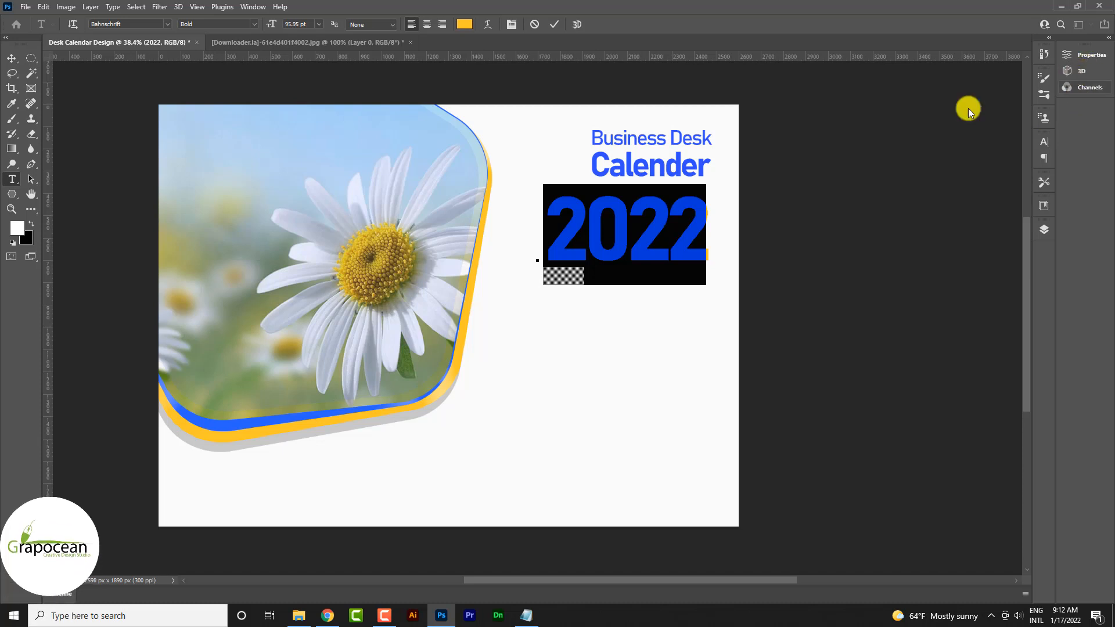
click(11, 58)
drag(696, 251, 693, 243)
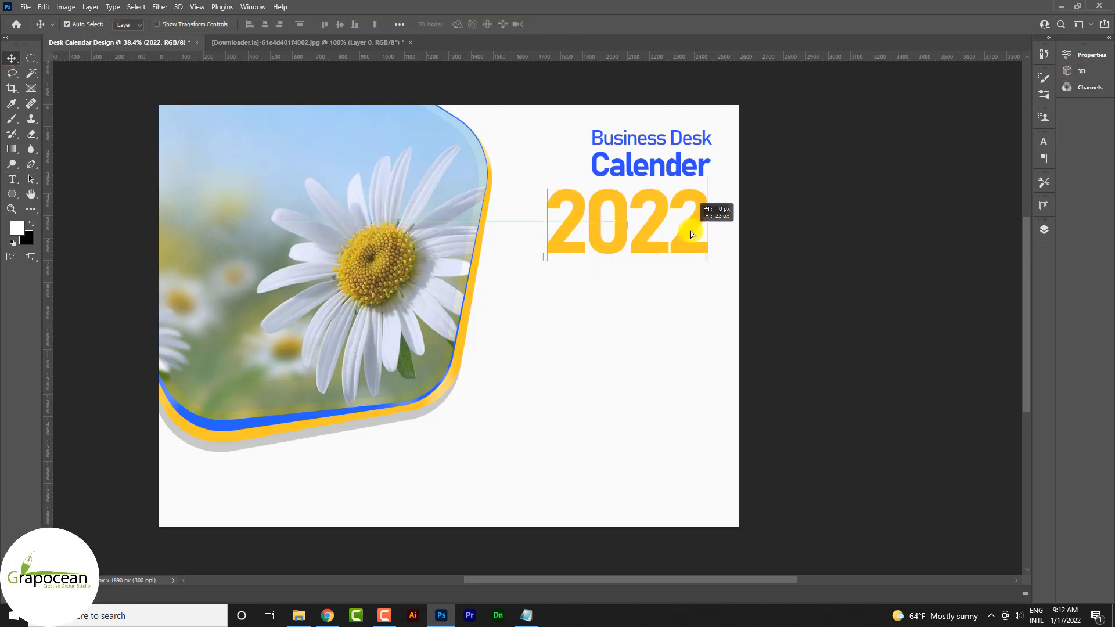
Draw a rectangle about 746 by 158 px around the "Calender" text, spanning the width of "2022".
right_click(12, 195)
click(59, 192)
drag(546, 152, 713, 189)
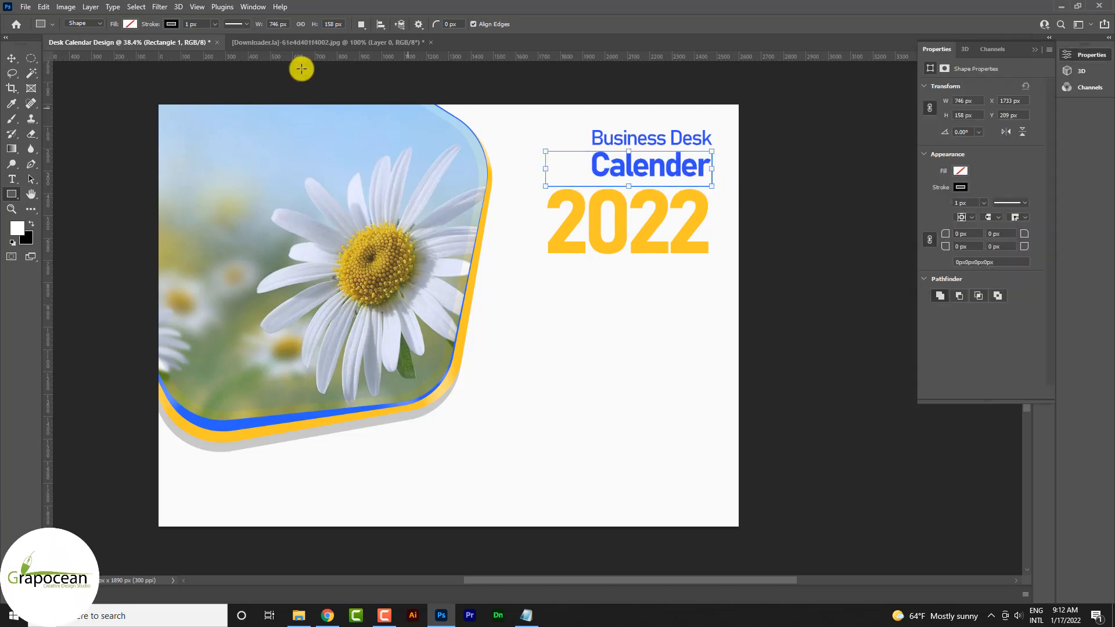
Remove the rectangle's stroke and fill it with the recently used yellow.
click(172, 23)
click(99, 42)
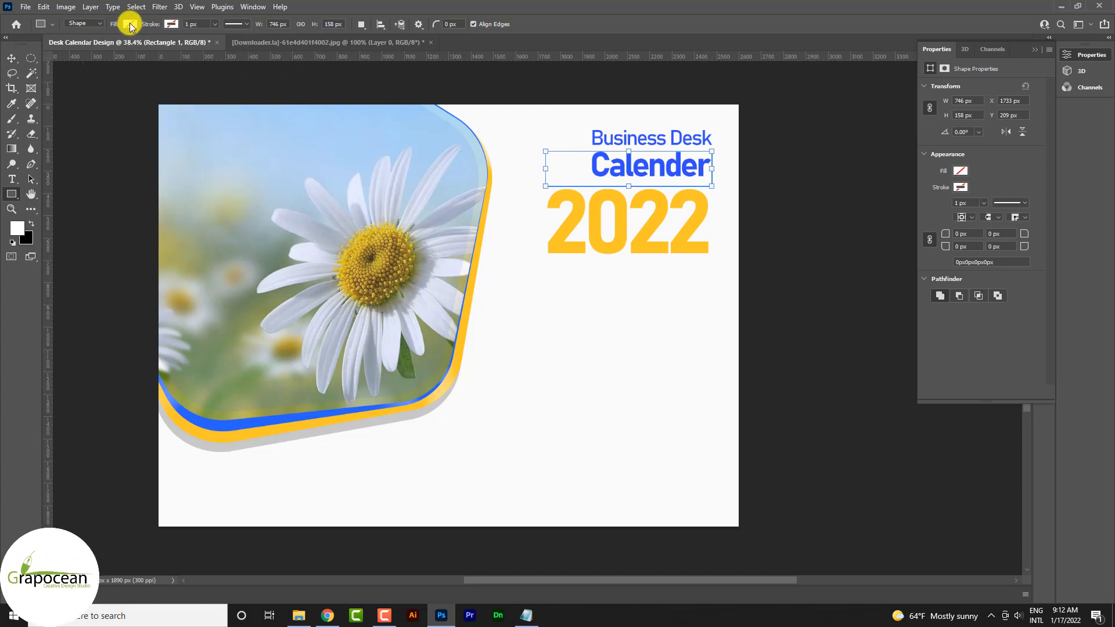
click(131, 24)
click(110, 86)
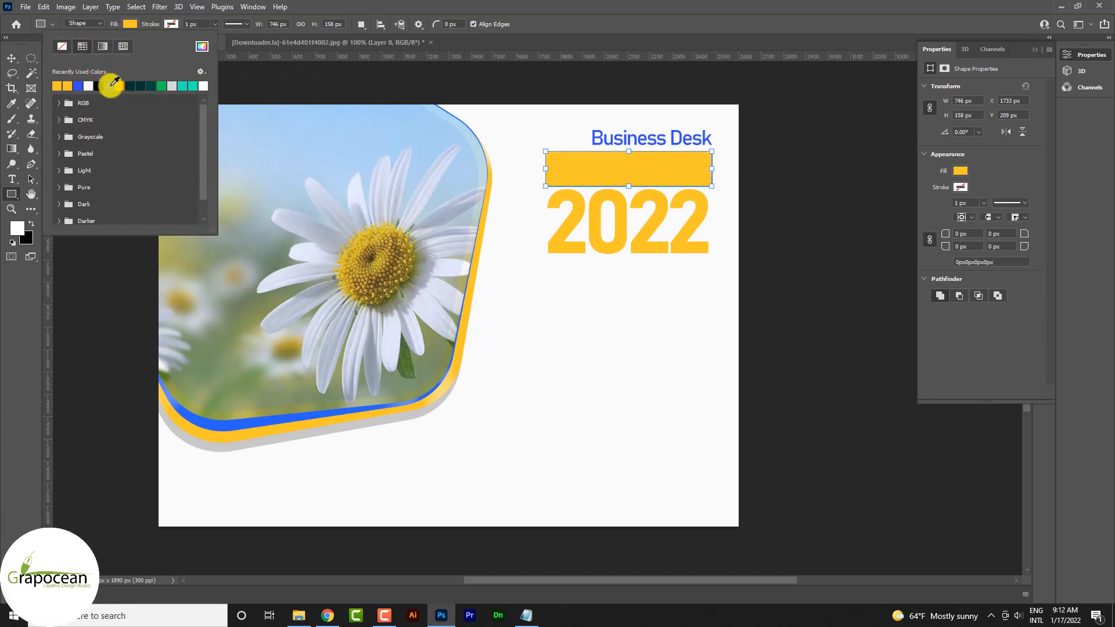
click(20, 61)
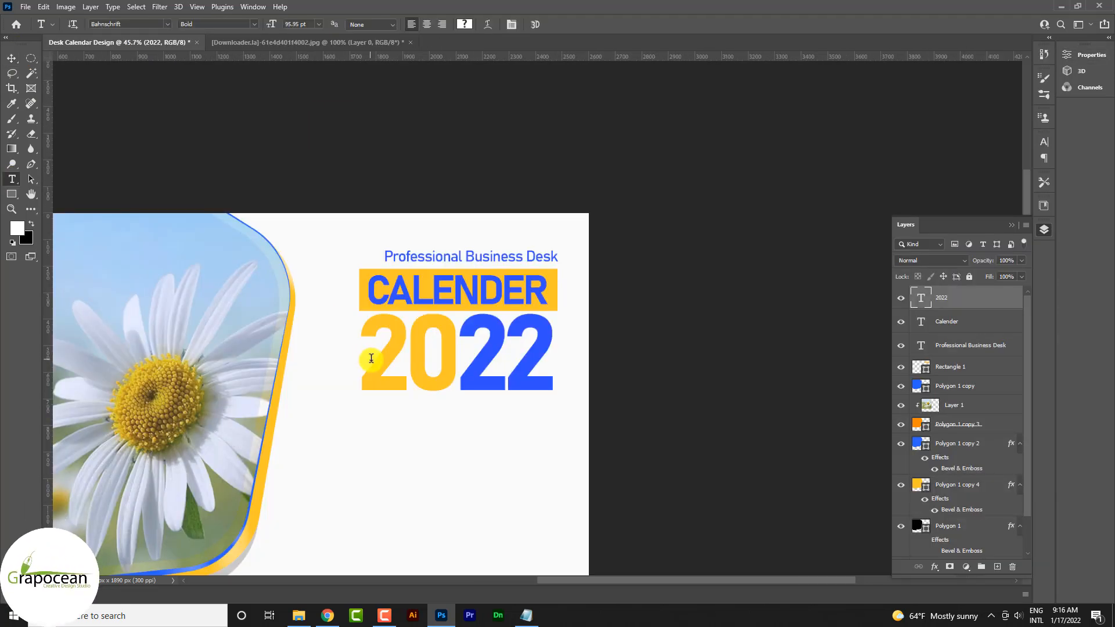
Change the color of the first two digits, "20", in the year to #c629ff.
drag(366, 356, 386, 359)
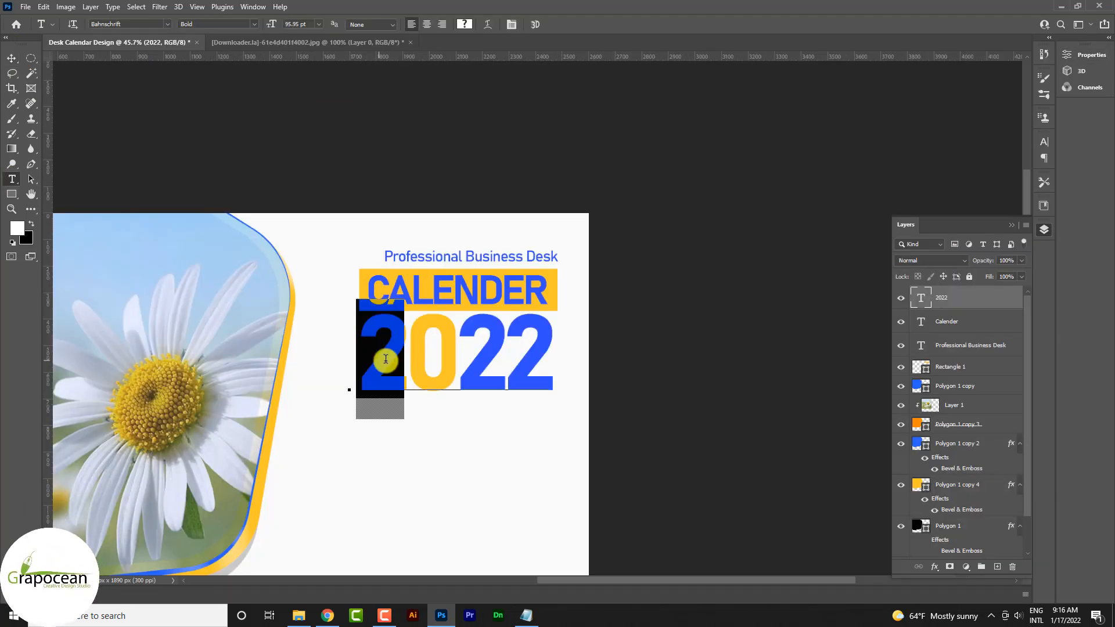
click(464, 24)
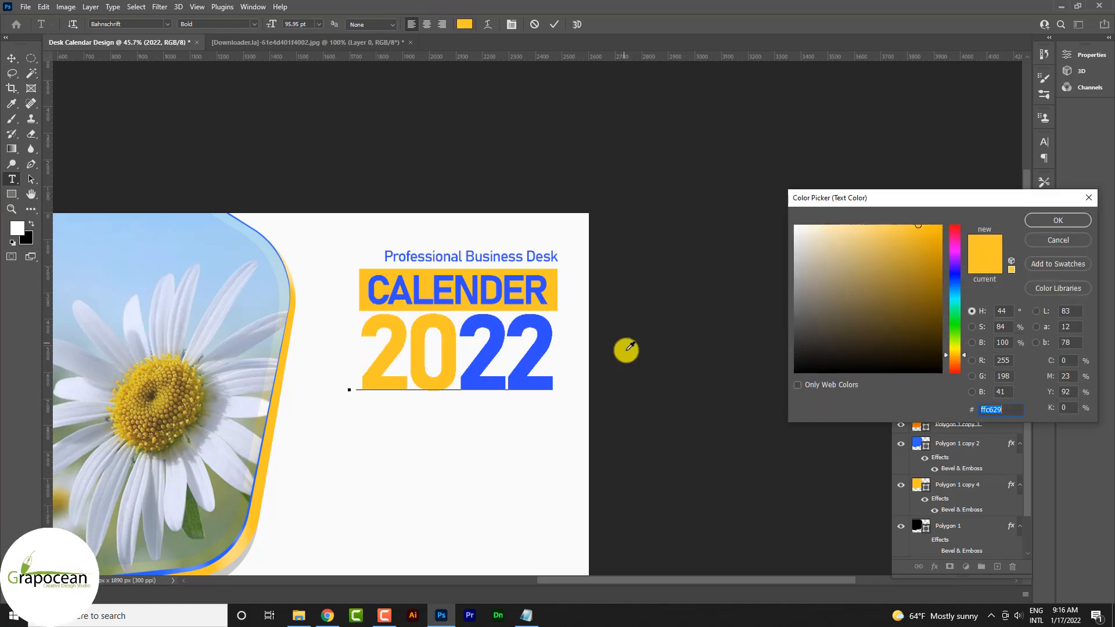
text(#c629ff)
click(1068, 223)
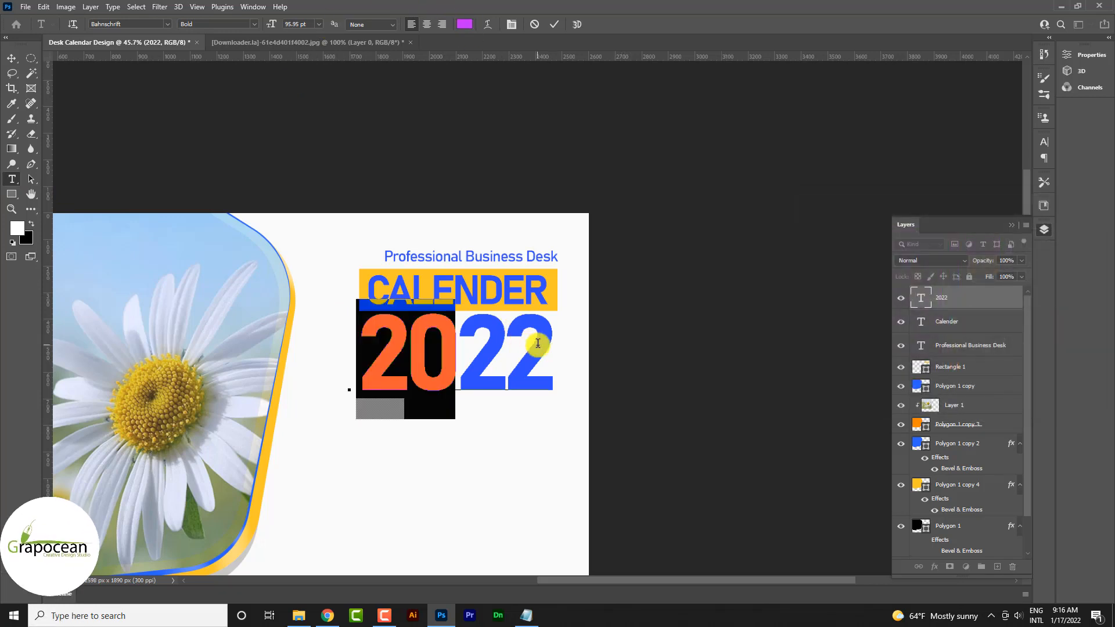
drag(545, 348, 473, 349)
click(465, 24)
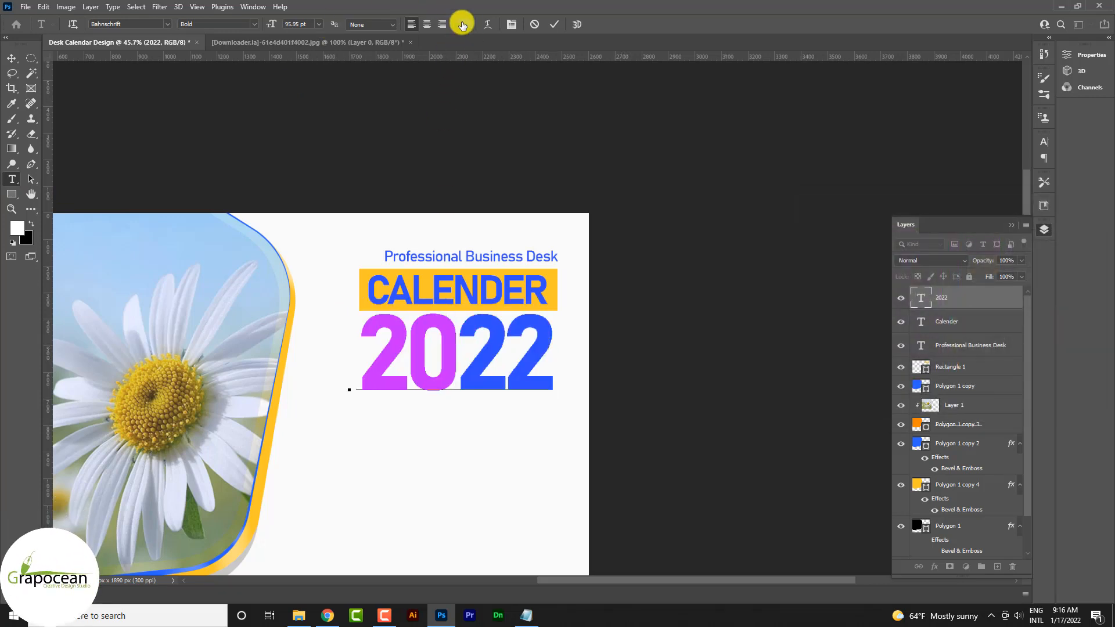
click(274, 391)
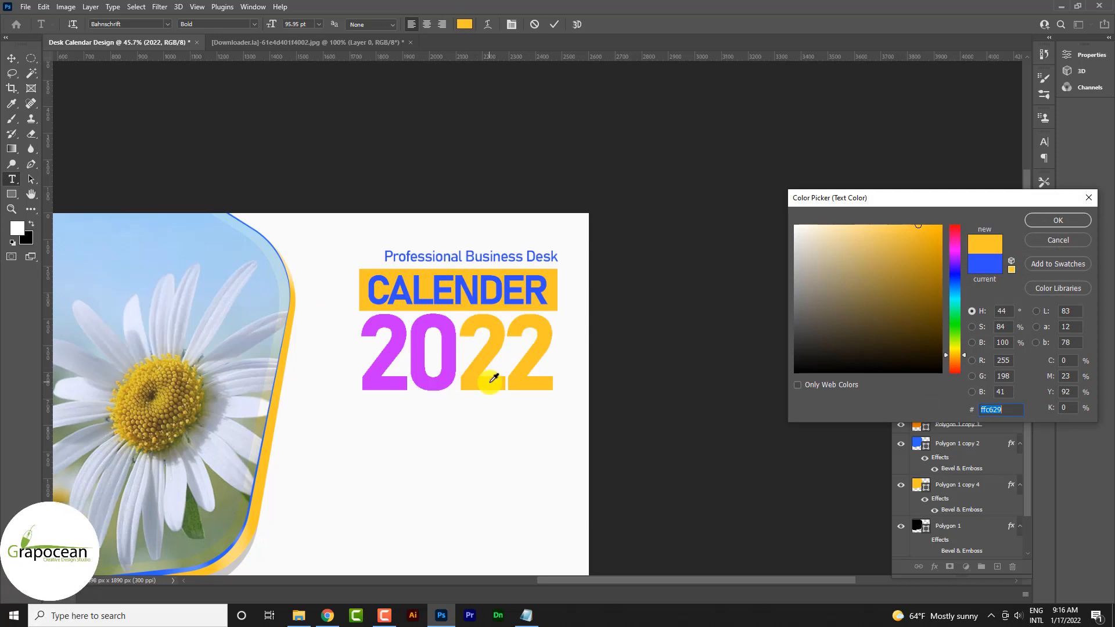
click(1067, 241)
Change the yellow band around the daisy photo, Polygon 1 copy 4, to #c629ff.
click(11, 59)
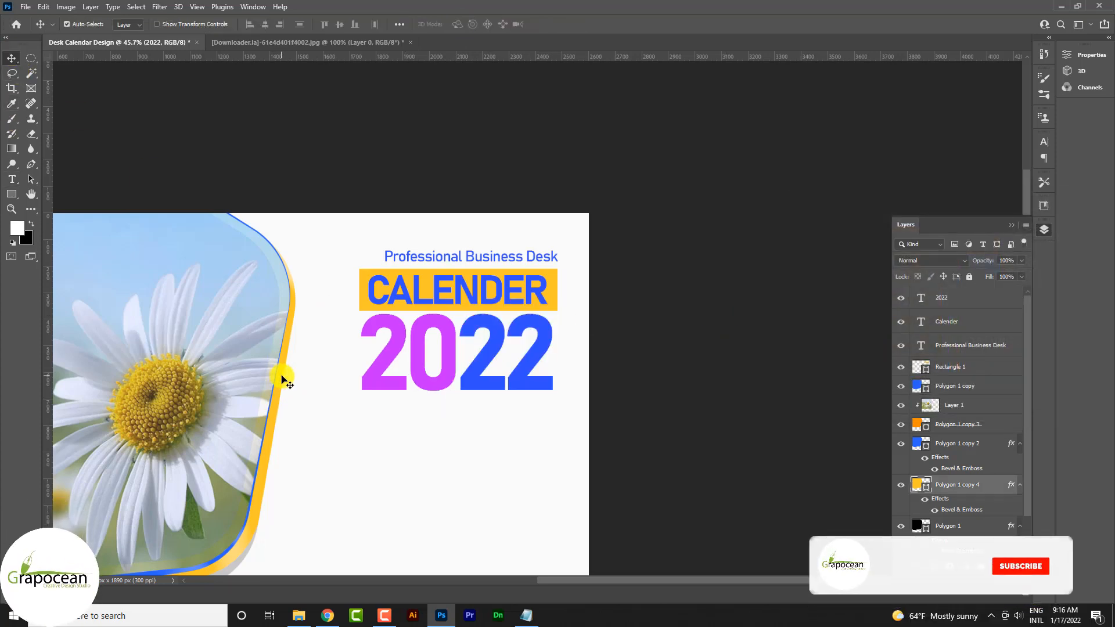
click(283, 382)
double_click(918, 487)
text(#c629ff)
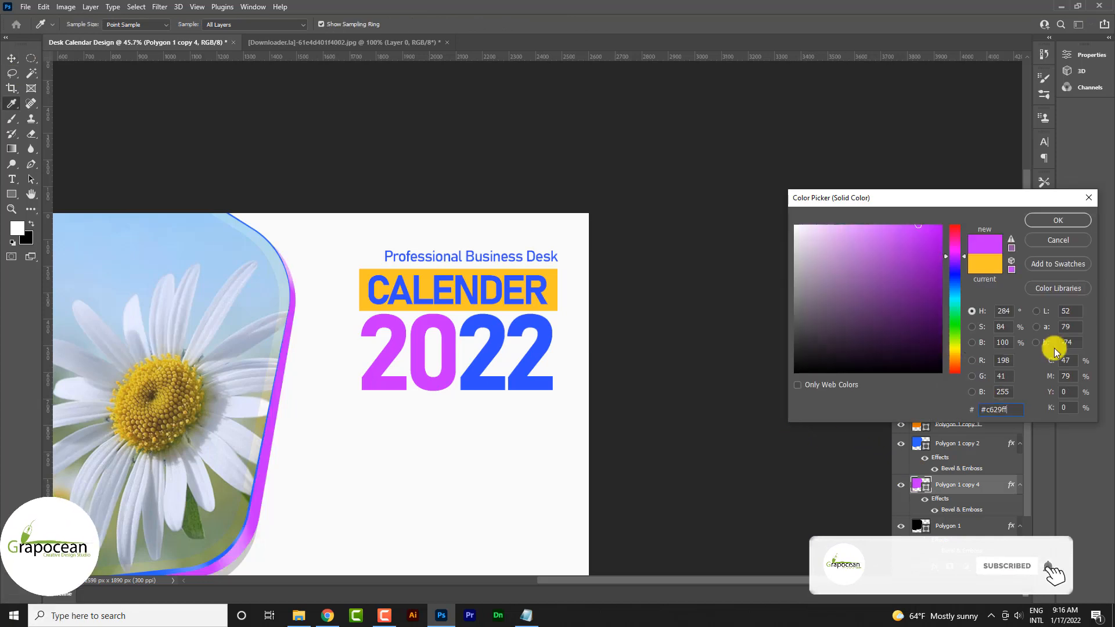
click(1071, 221)
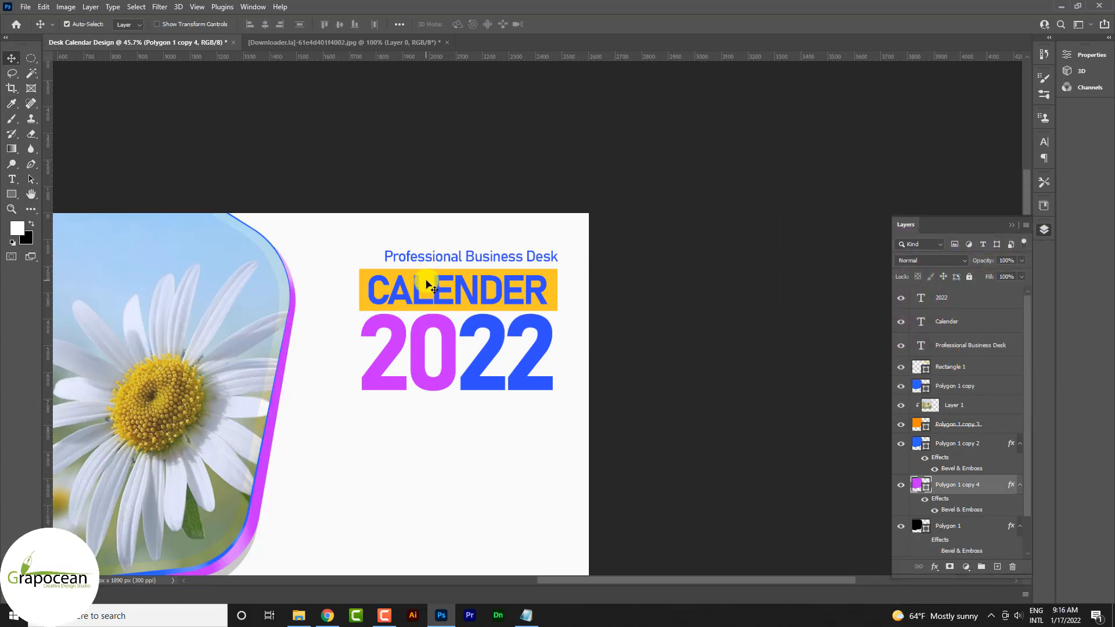
Change the fill of the rectangle behind "CALENDER" to #c629ff.
click(428, 287)
scroll(938, 388, down, 2)
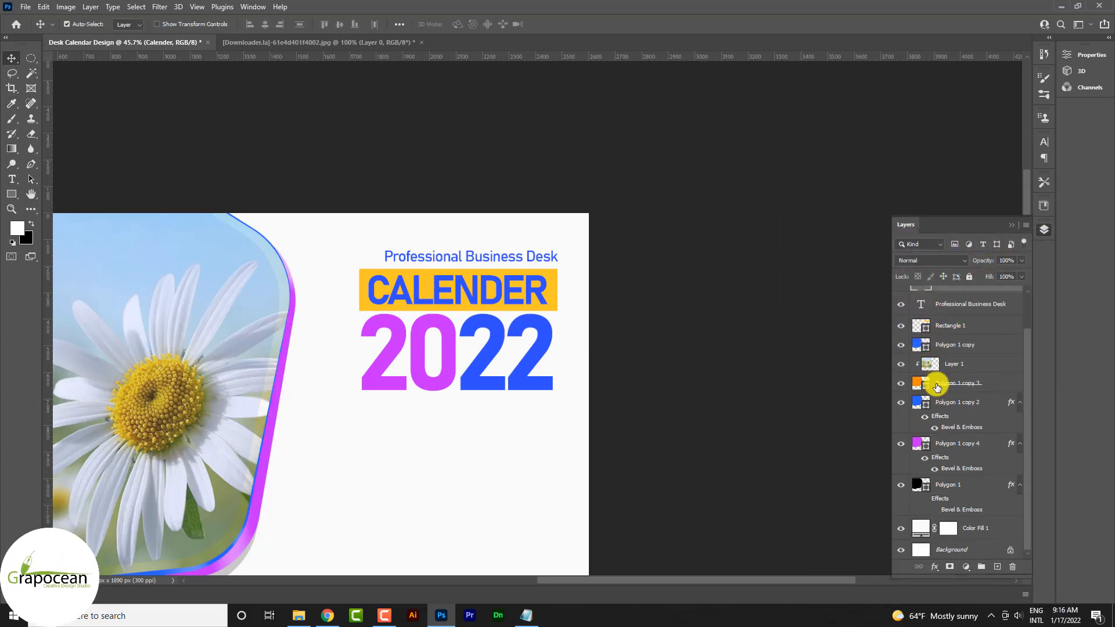
scroll(917, 366, up, 2)
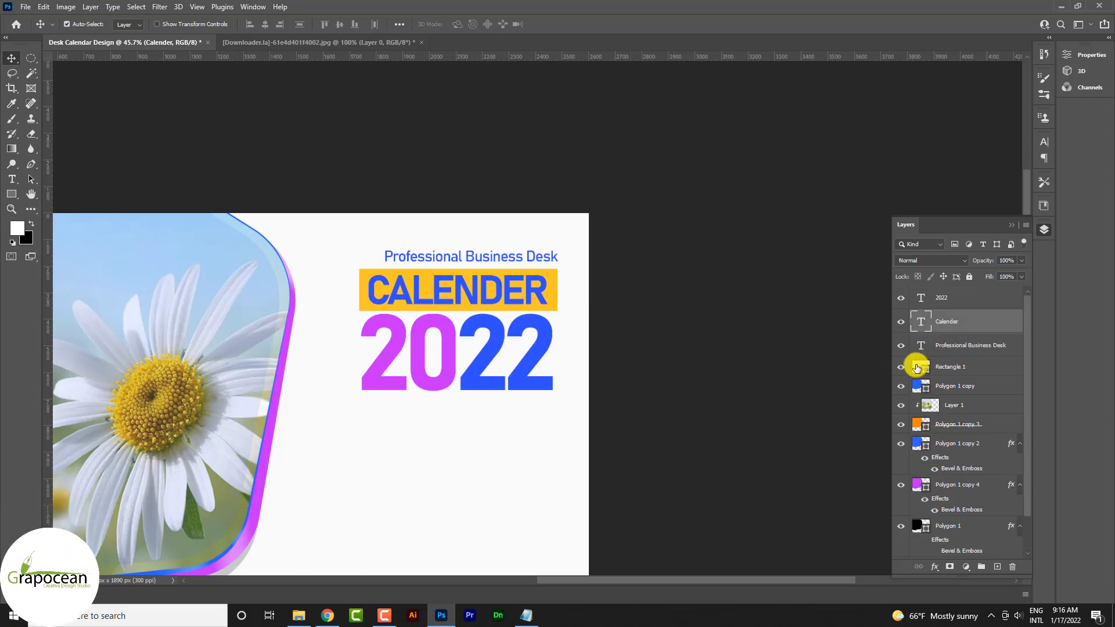
double_click(918, 368)
text(c629ff)
click(1052, 225)
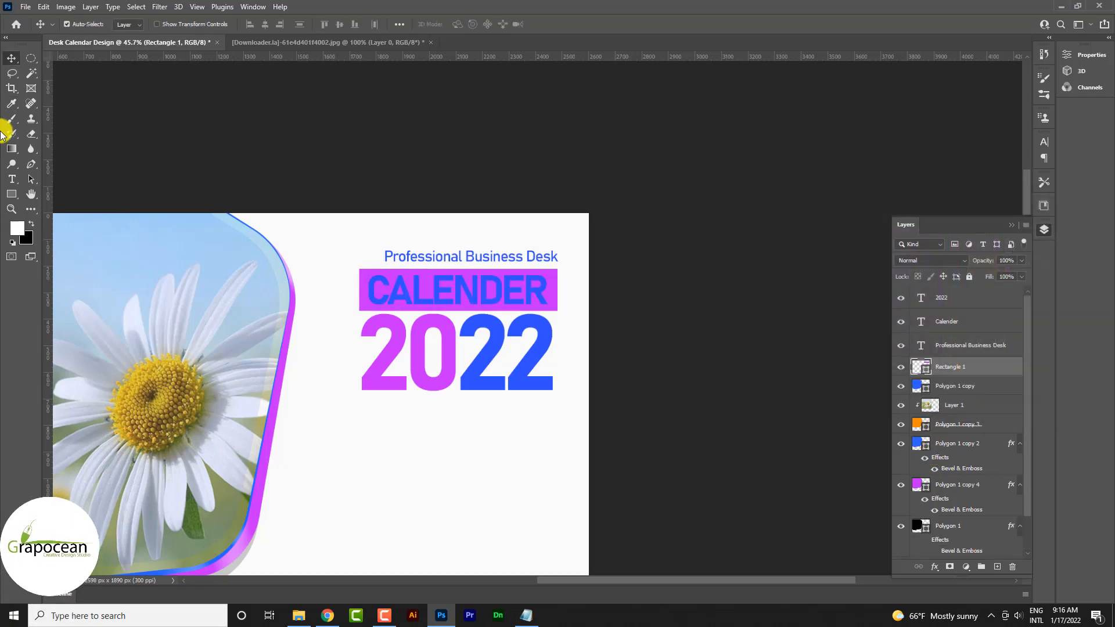
Change the "CALENDER" text color to the light gray #c8c8c8 sampled from the outer band around the daisy photo.
click(22, 177)
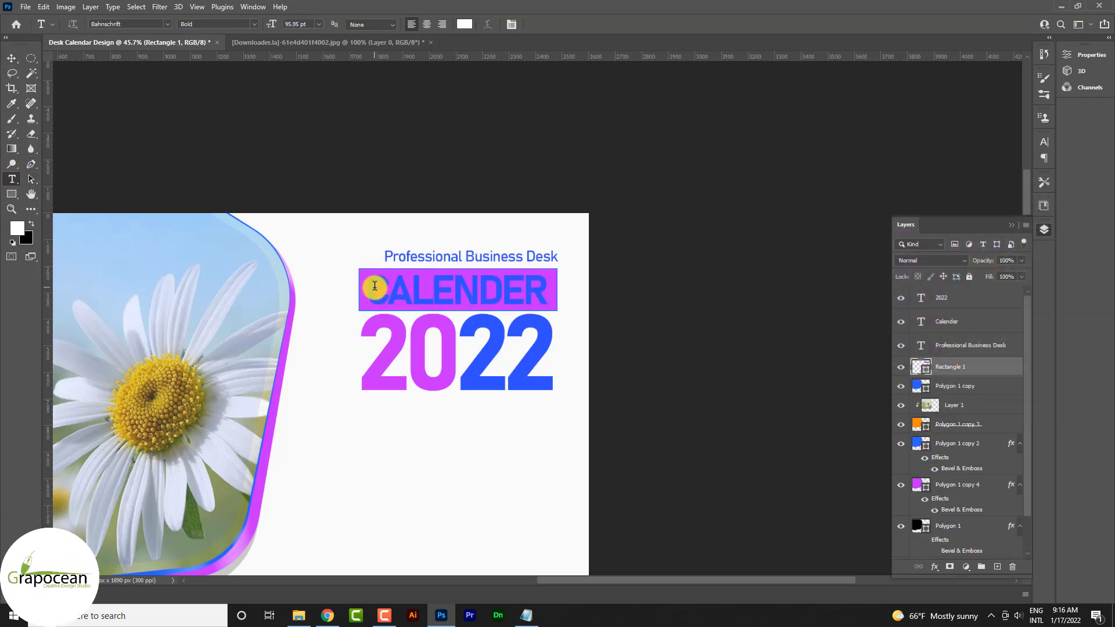
drag(374, 286, 547, 287)
click(464, 24)
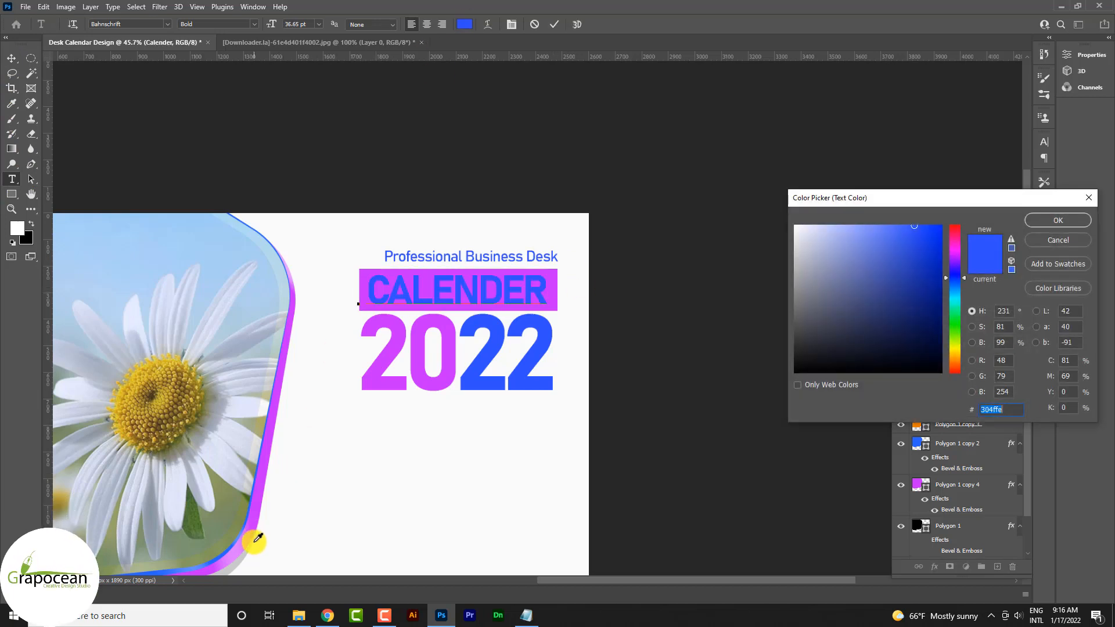
click(241, 560)
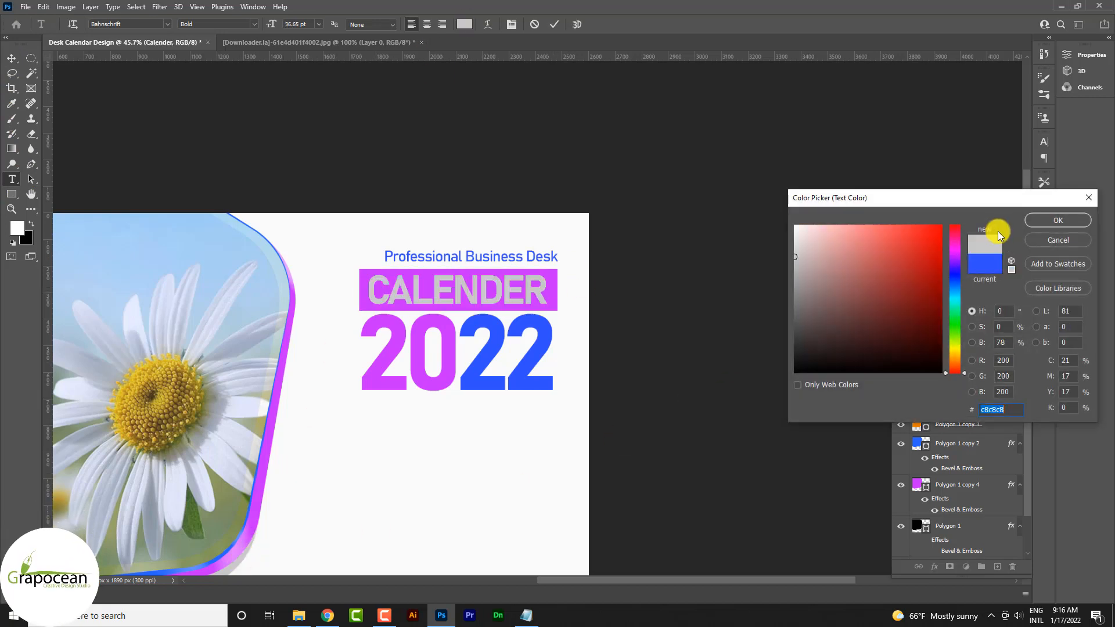
click(1058, 221)
click(11, 58)
Apply a Bevel & Emboss effect to the "2022" text layer using the existing settings.
scroll(659, 403, down, 3)
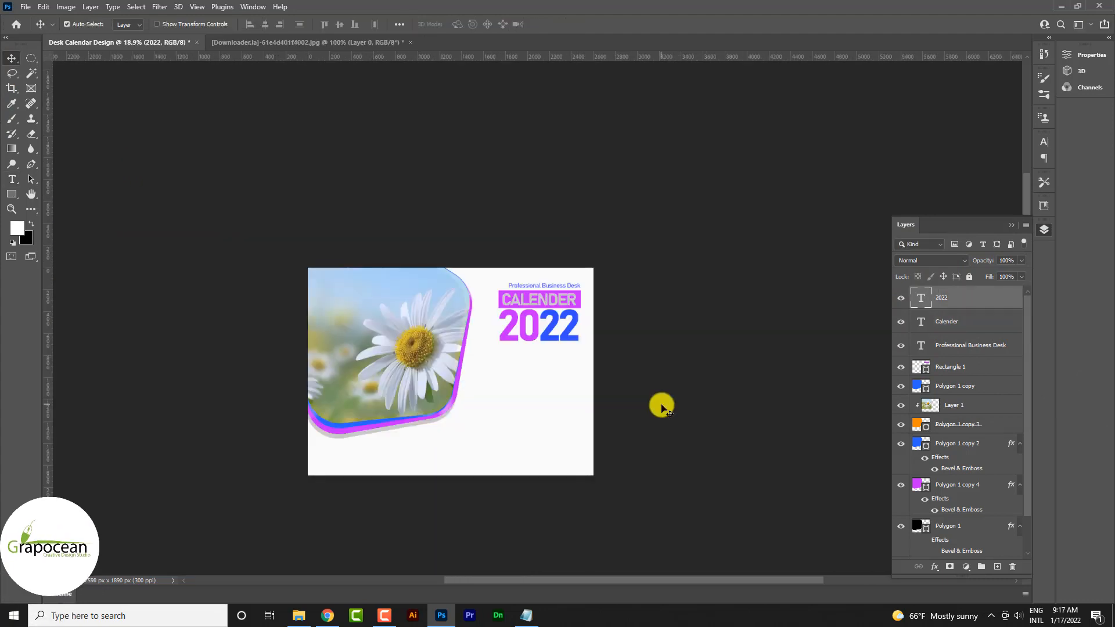
scroll(615, 370, up, 4)
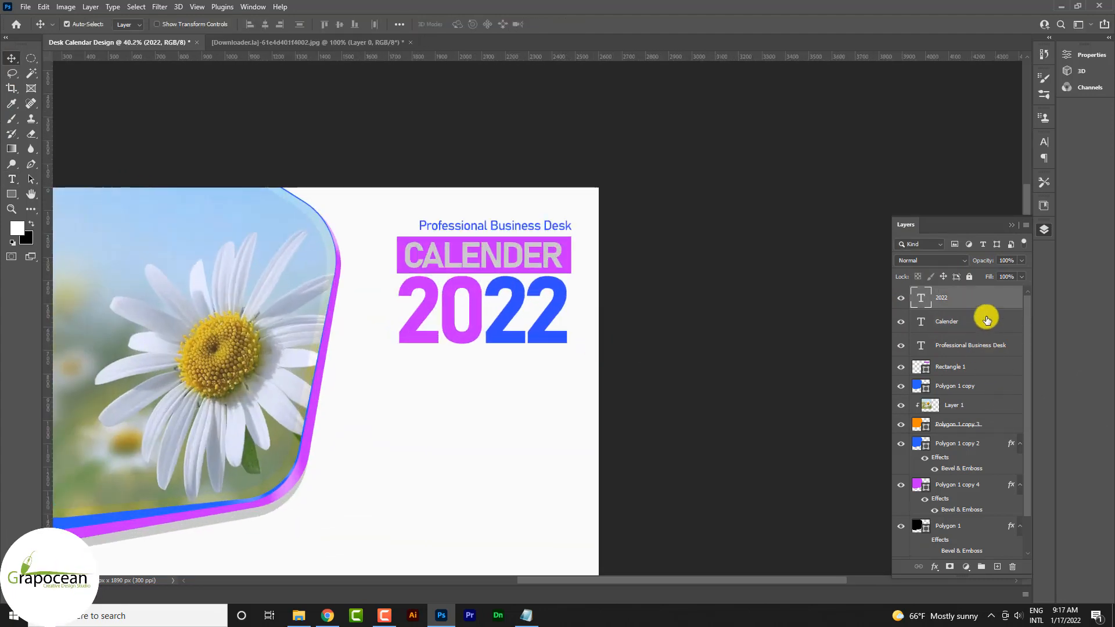
right_click(988, 320)
click(944, 79)
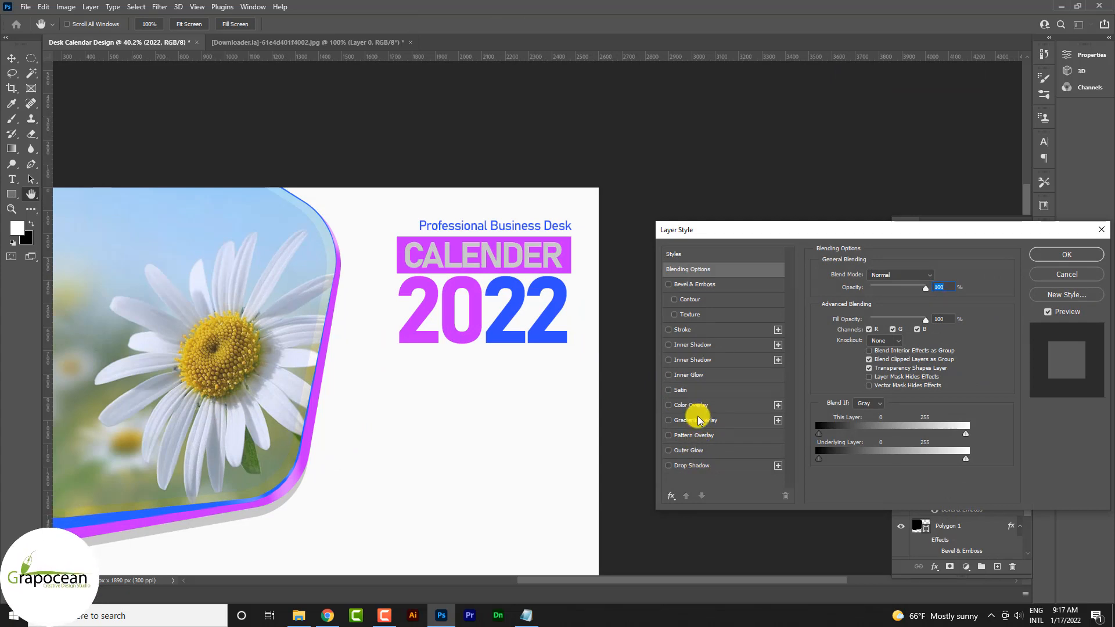
click(697, 285)
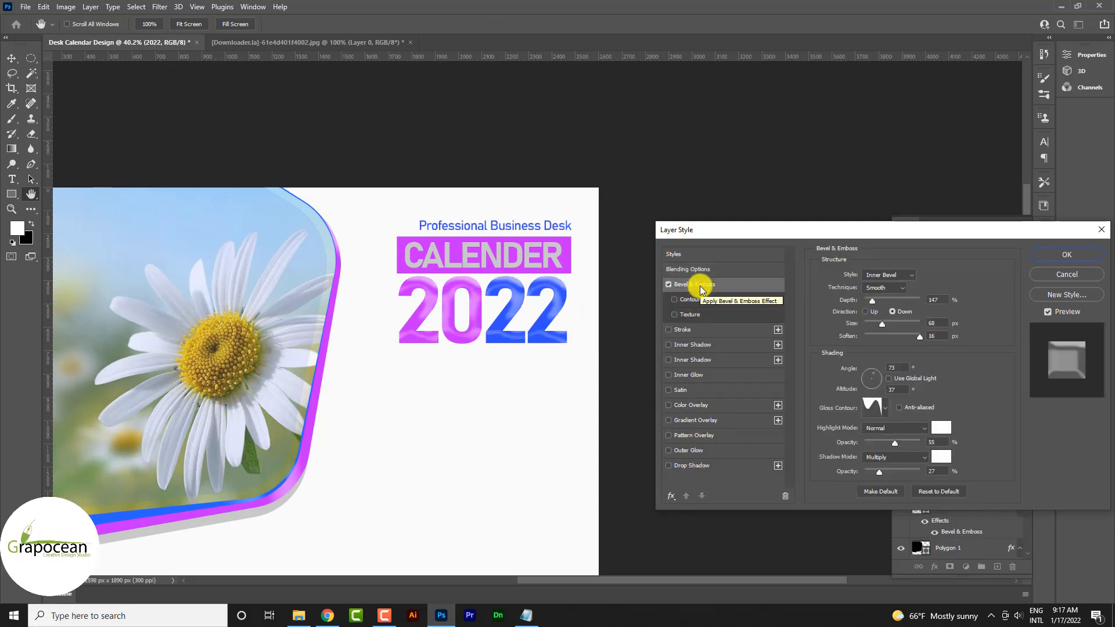
click(1068, 258)
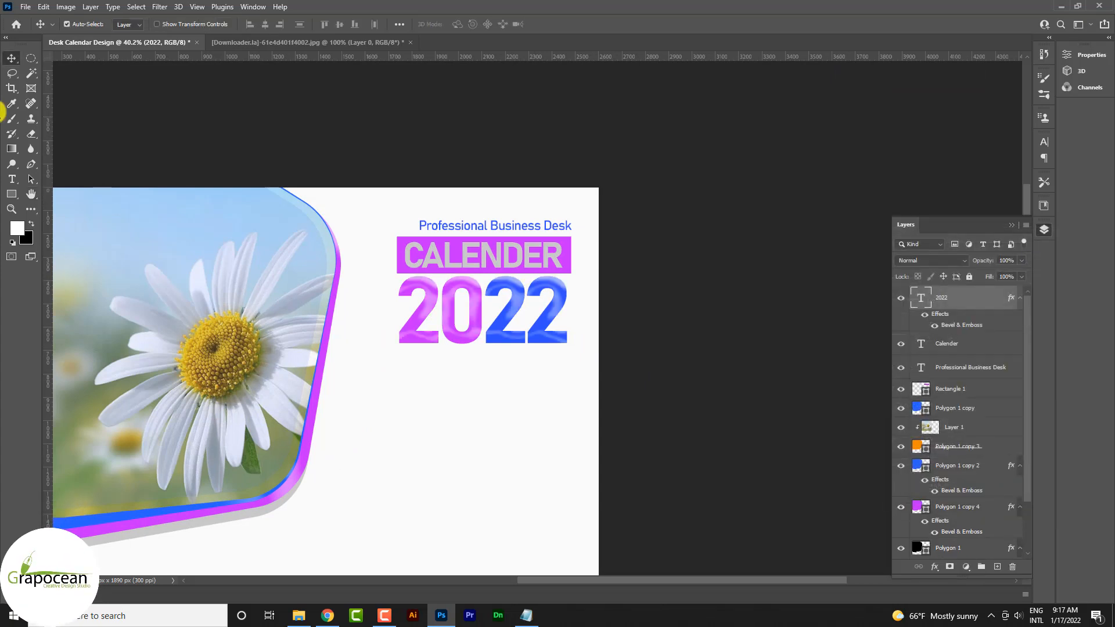
Add a new layer above Color Fill 1 and draw a triangle about 81 × 70 px beside the photo frame's right edge.
scroll(461, 341, down, 5)
scroll(527, 341, up, 5)
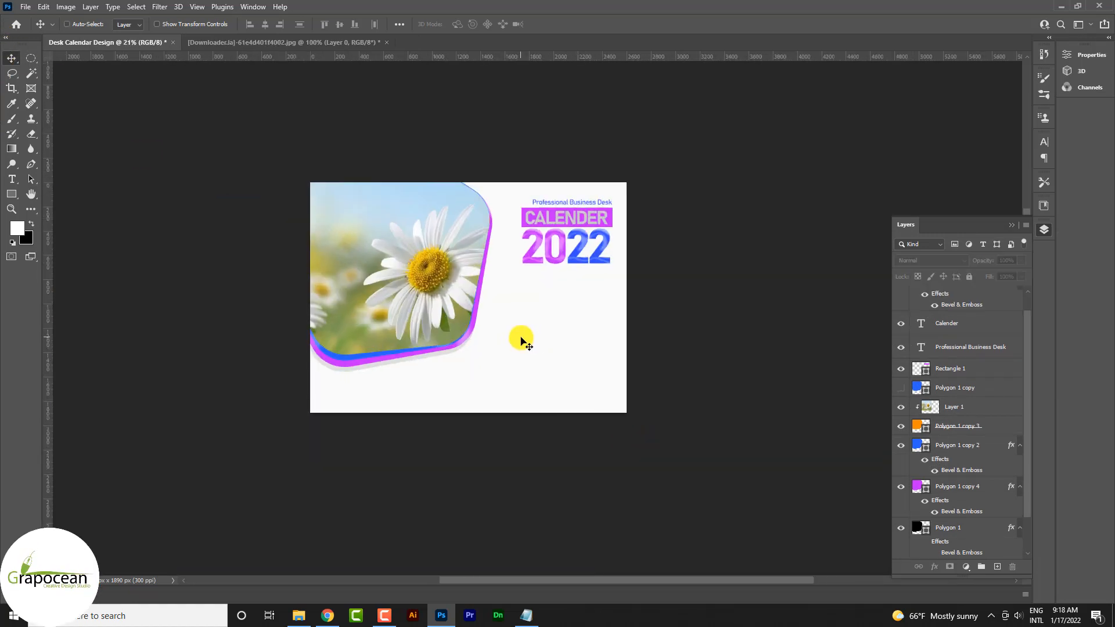
click(11, 194)
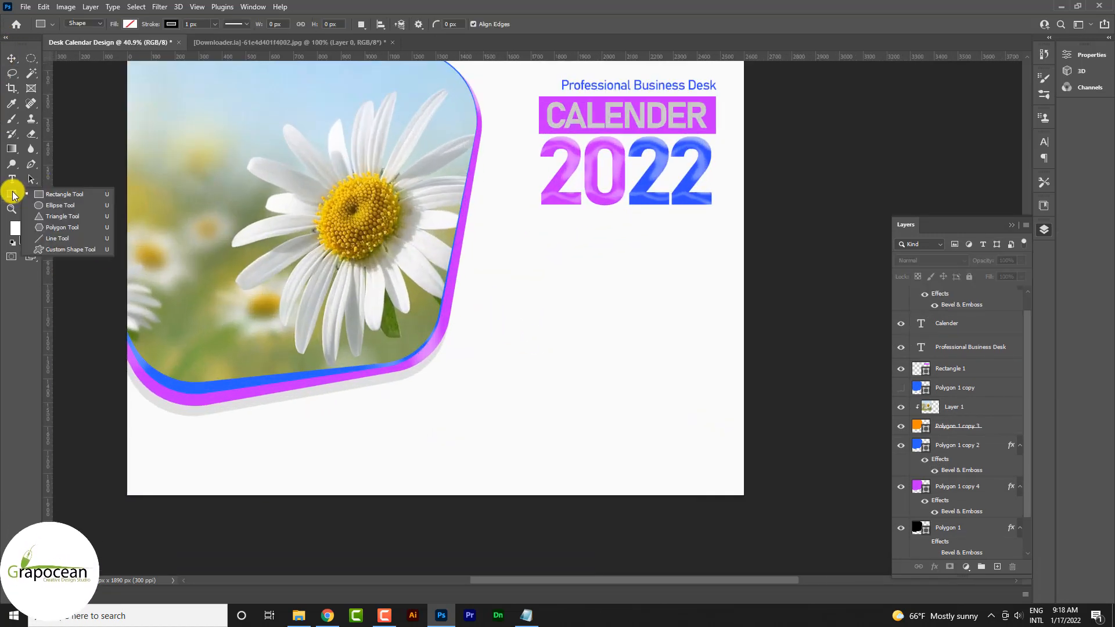
click(62, 217)
scroll(920, 513, down, 2)
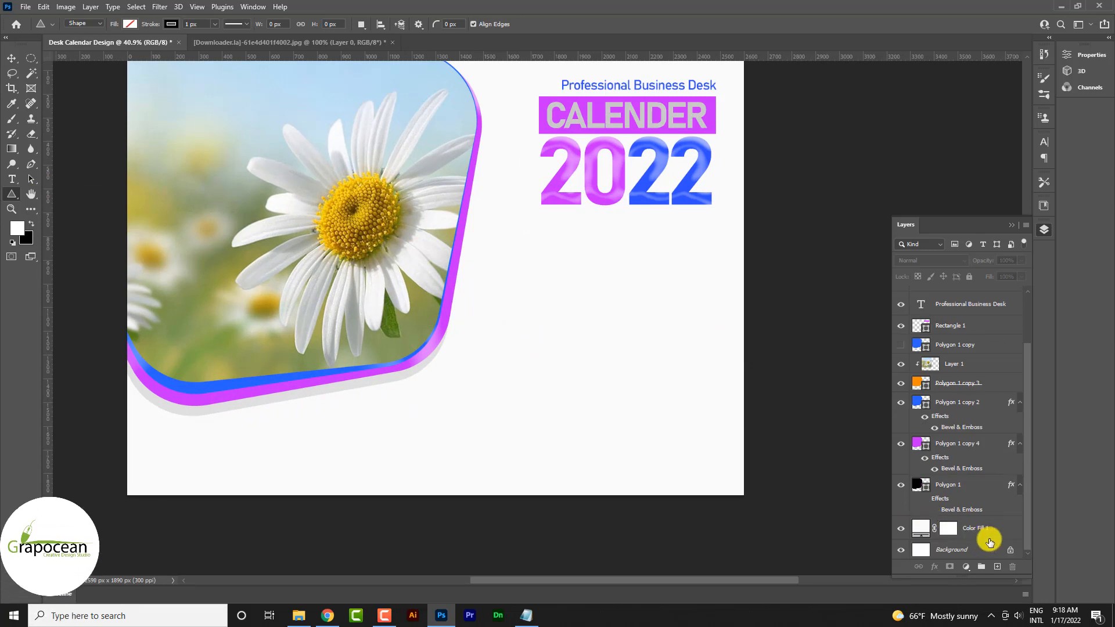
click(987, 535)
click(997, 567)
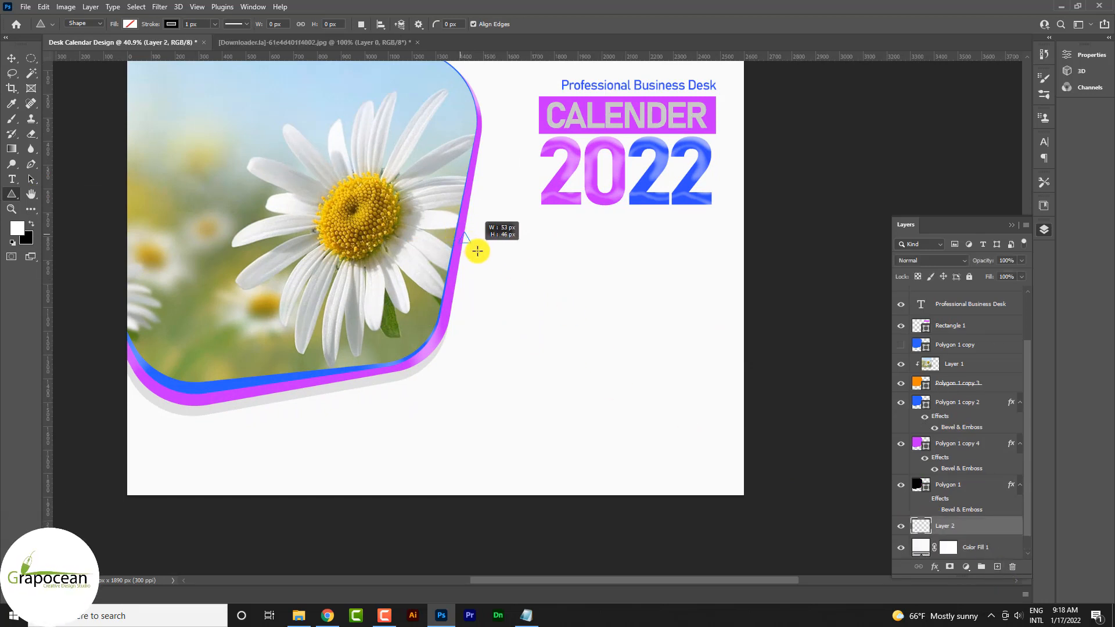
drag(477, 250, 480, 251)
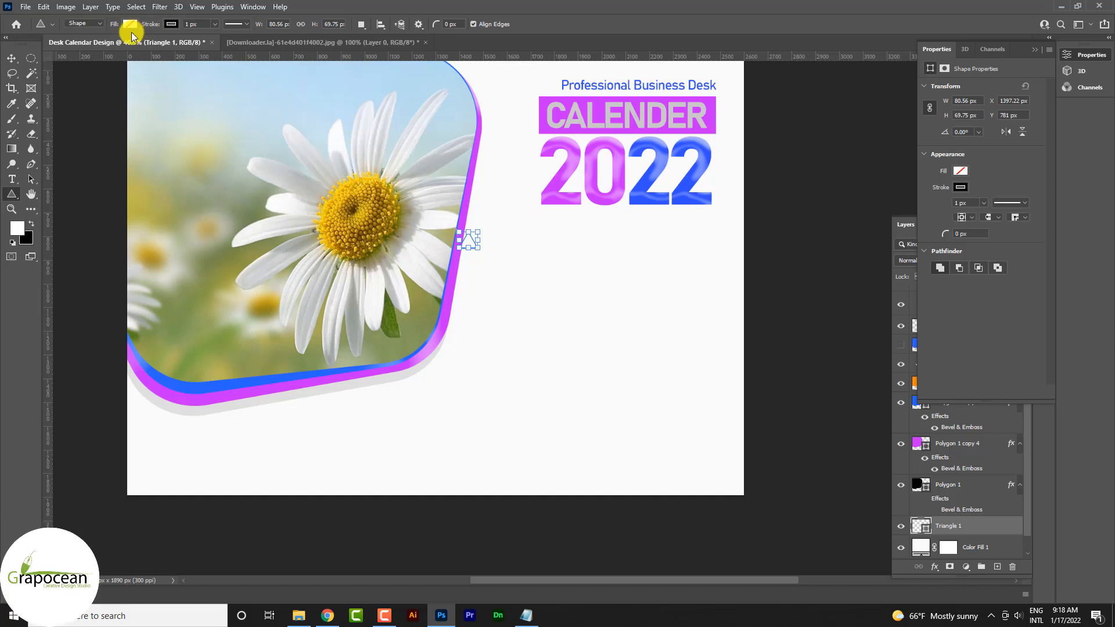
Give the triangle the recently used purple stroke and thicken it to about 1.96 px.
click(170, 25)
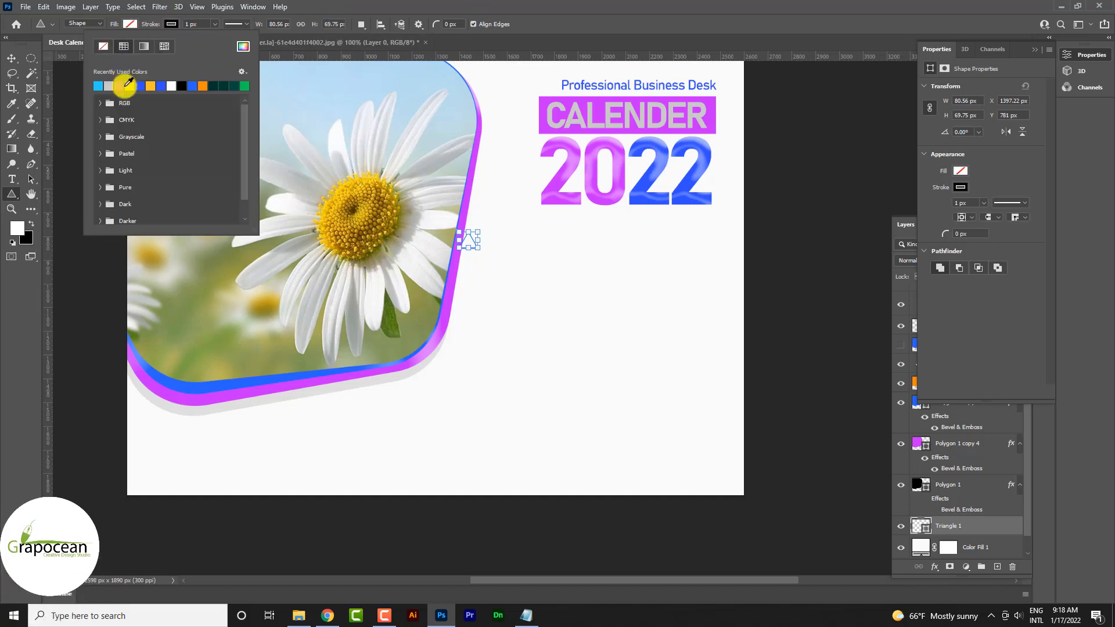
click(126, 86)
click(215, 24)
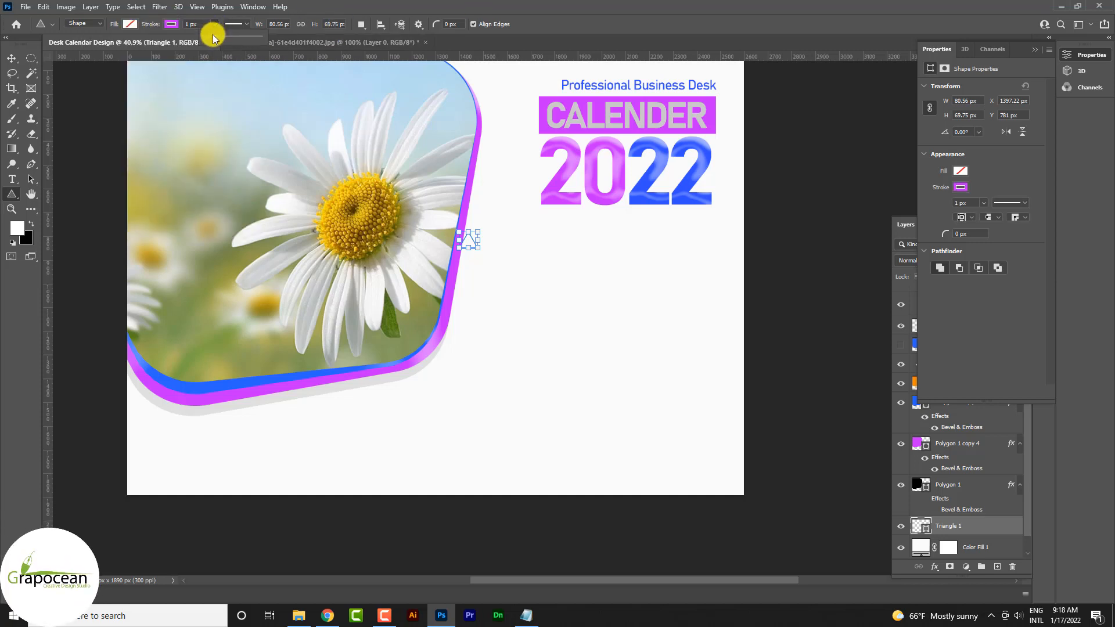
drag(212, 36, 214, 36)
Rotate the small triangle beside the photo frame by 45°.
click(12, 58)
scroll(513, 283, down, 1)
scroll(511, 277, up, 2)
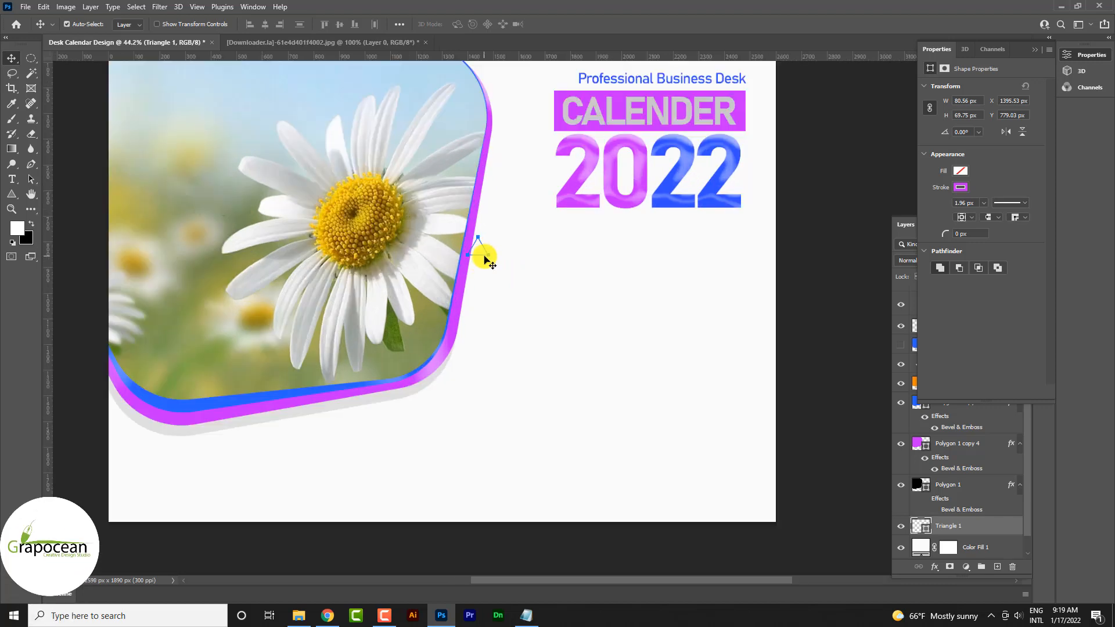
key(ctrl+t)
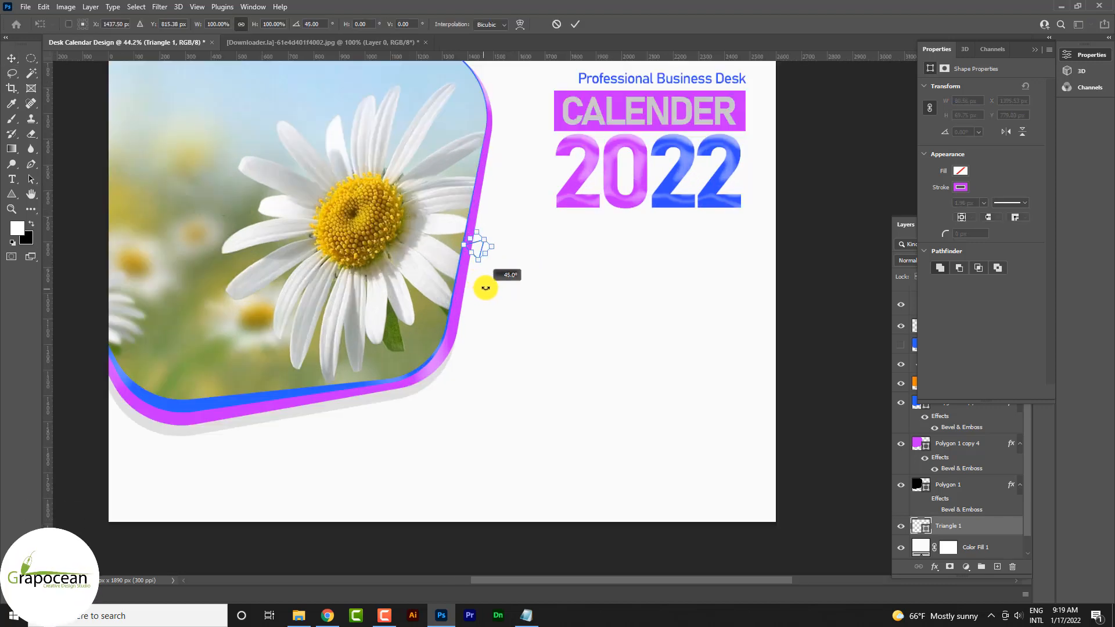
click(576, 24)
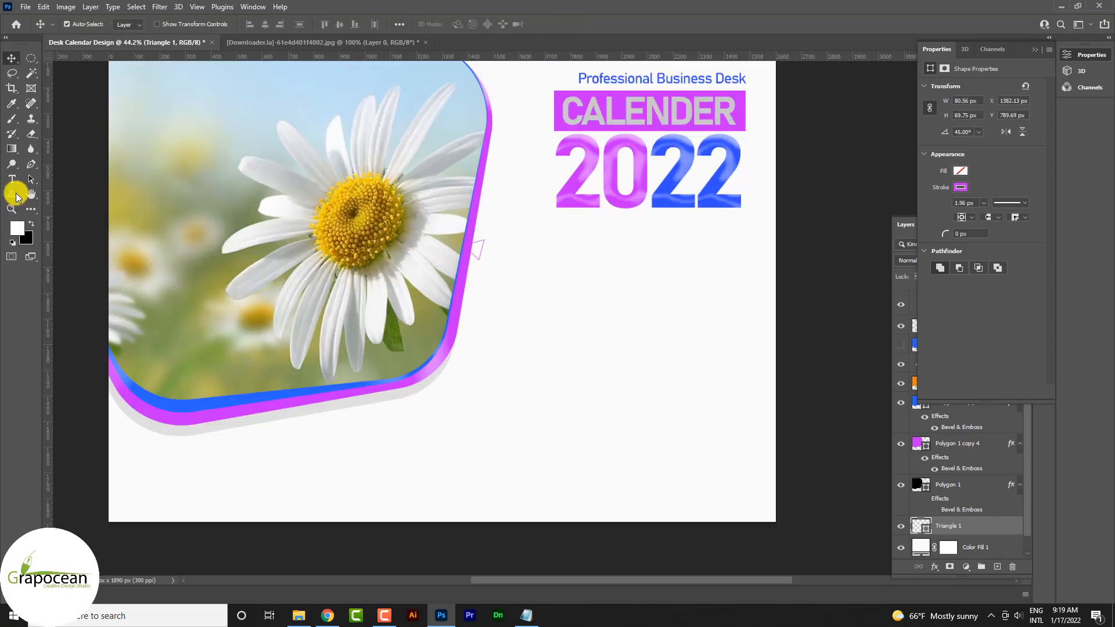
Draw a 36 px unfilled circle on a new layer, just left of the "2022" text.
right_click(16, 193)
click(70, 213)
click(998, 567)
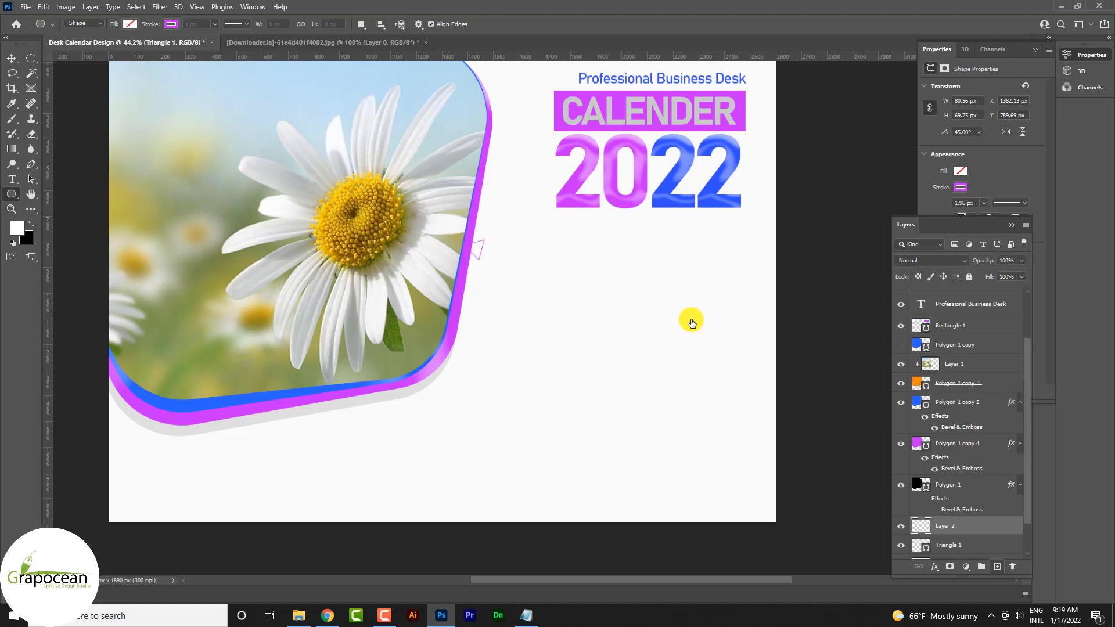
drag(546, 194, 540, 187)
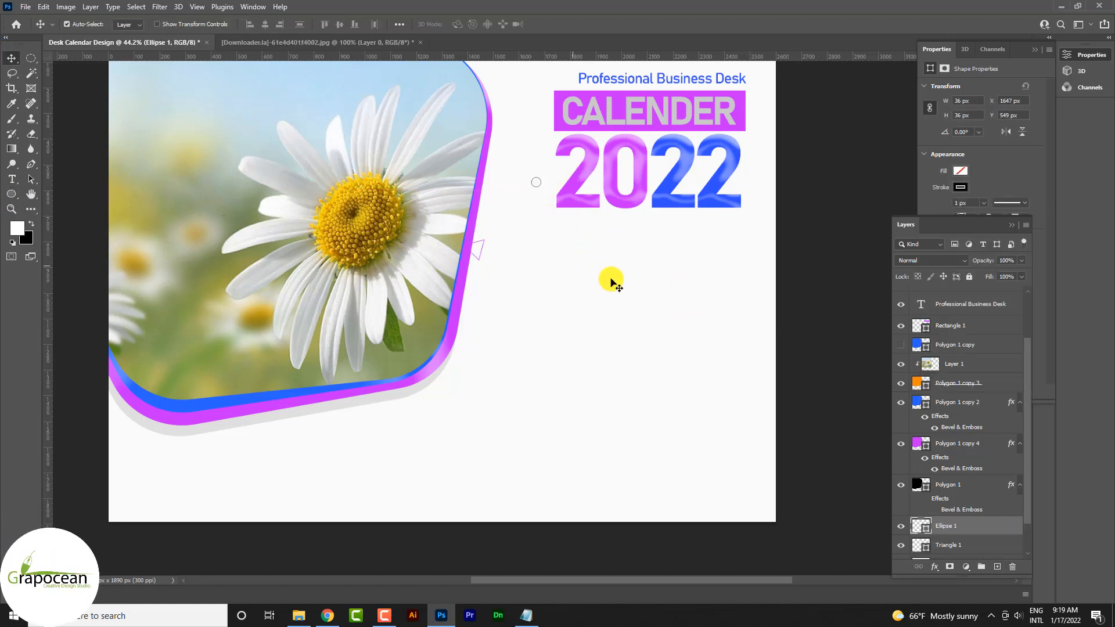
Draw a 550 px unfilled circle on a new layer, overlapping the page's right edge below the "2022" text.
scroll(530, 282, down, 2)
scroll(630, 299, up, 1)
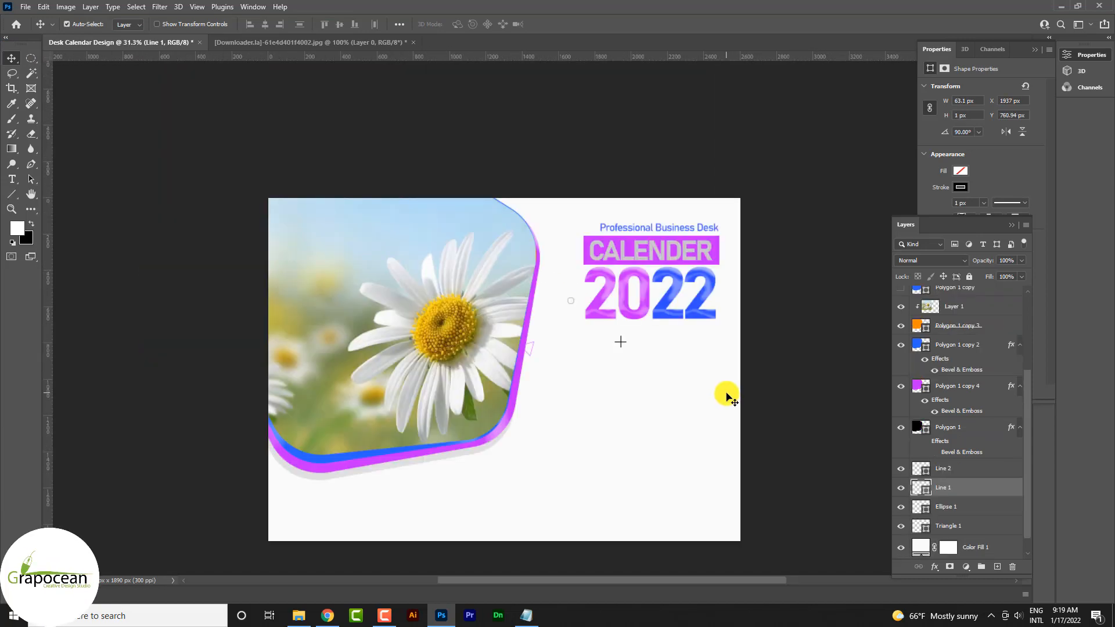
scroll(727, 397, up, 2)
click(12, 195)
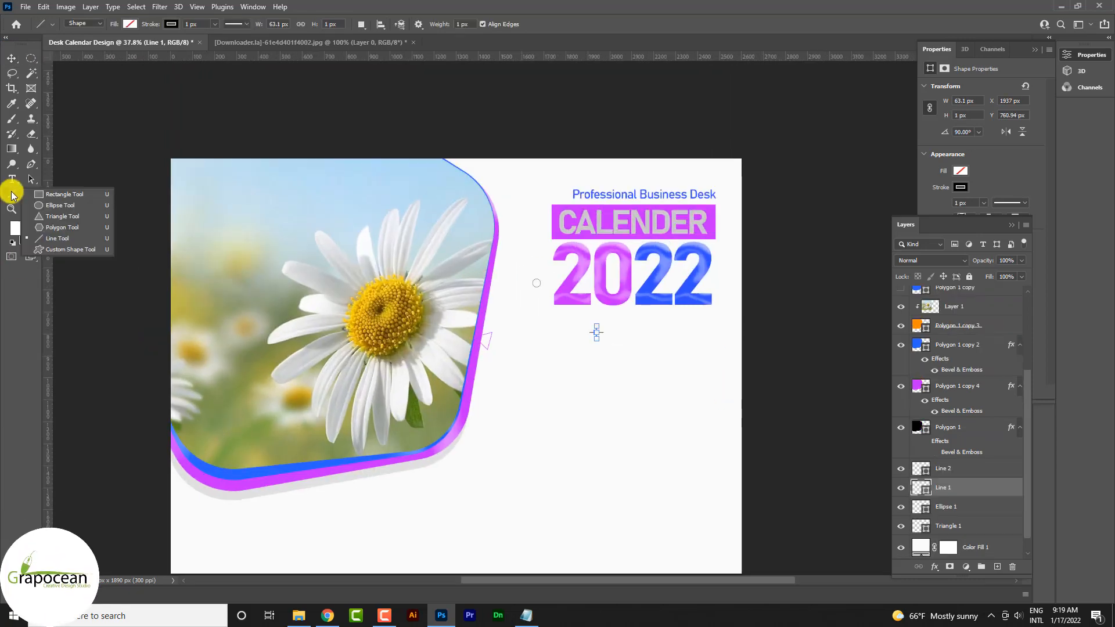
click(58, 238)
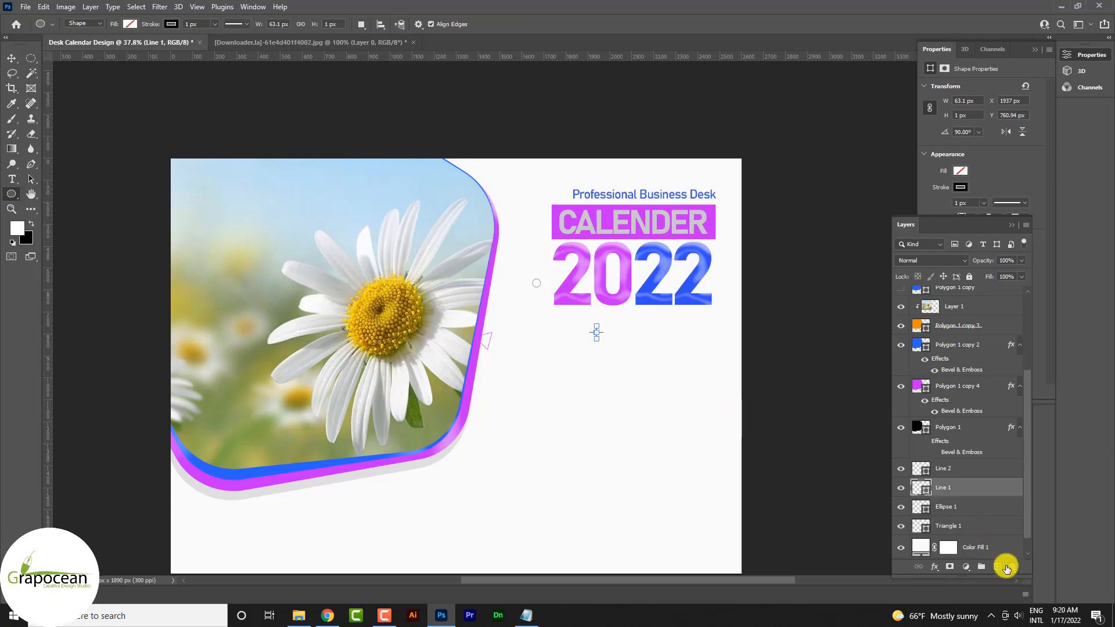
click(1006, 567)
drag(645, 353, 765, 474)
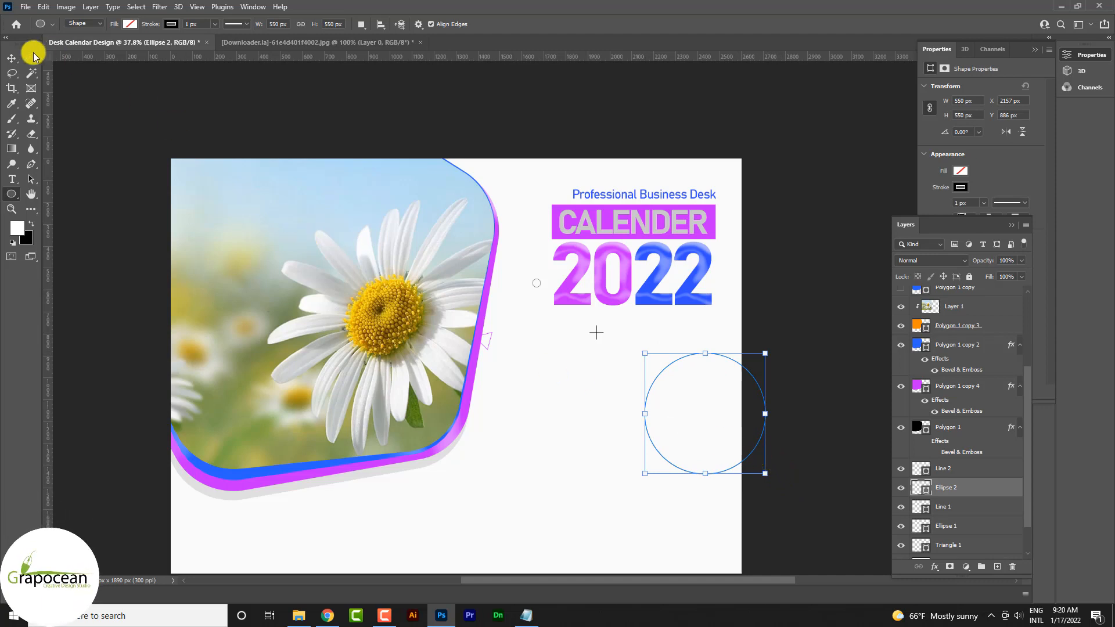
Set the large circle's stroke to the recently used purple.
click(170, 24)
click(104, 86)
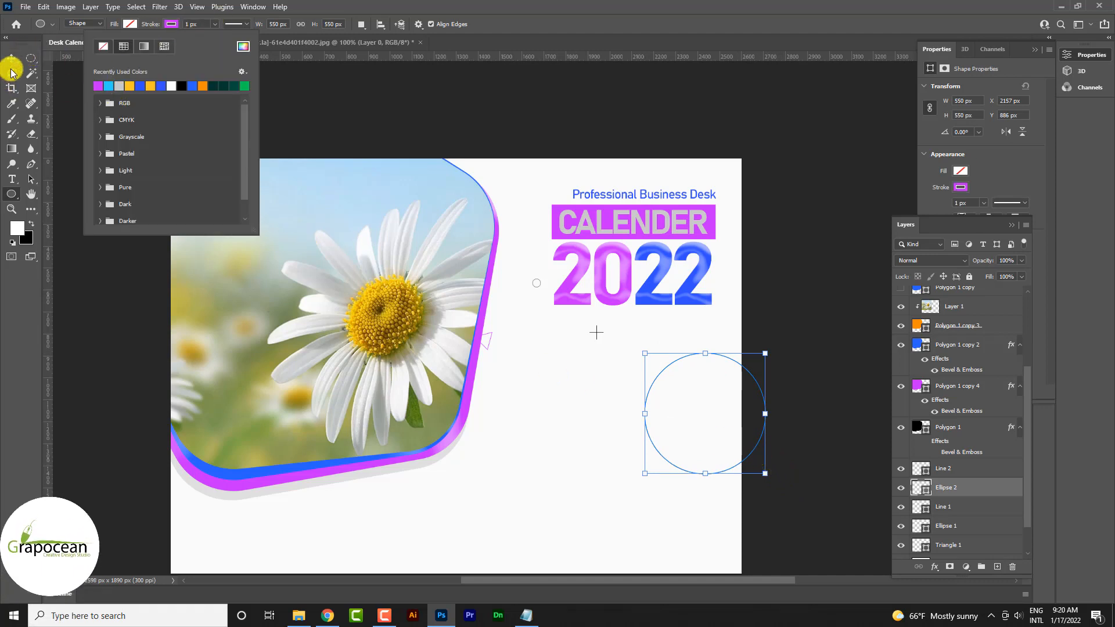
click(11, 58)
Duplicate the large purple circle and scale the copy down slightly to form an inner ring.
drag(994, 487, 996, 563)
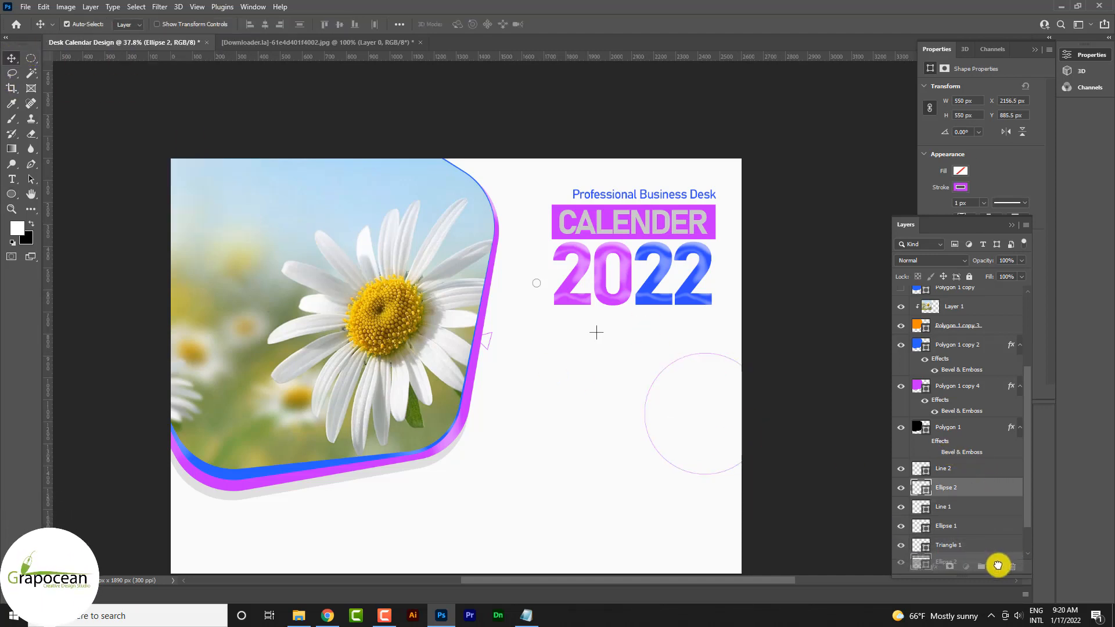
key(ctrl+t)
mouse_move(766, 472)
mouse_down()
mouse_move(731, 461)
mouse_move(758, 466)
mouse_up()
click(575, 23)
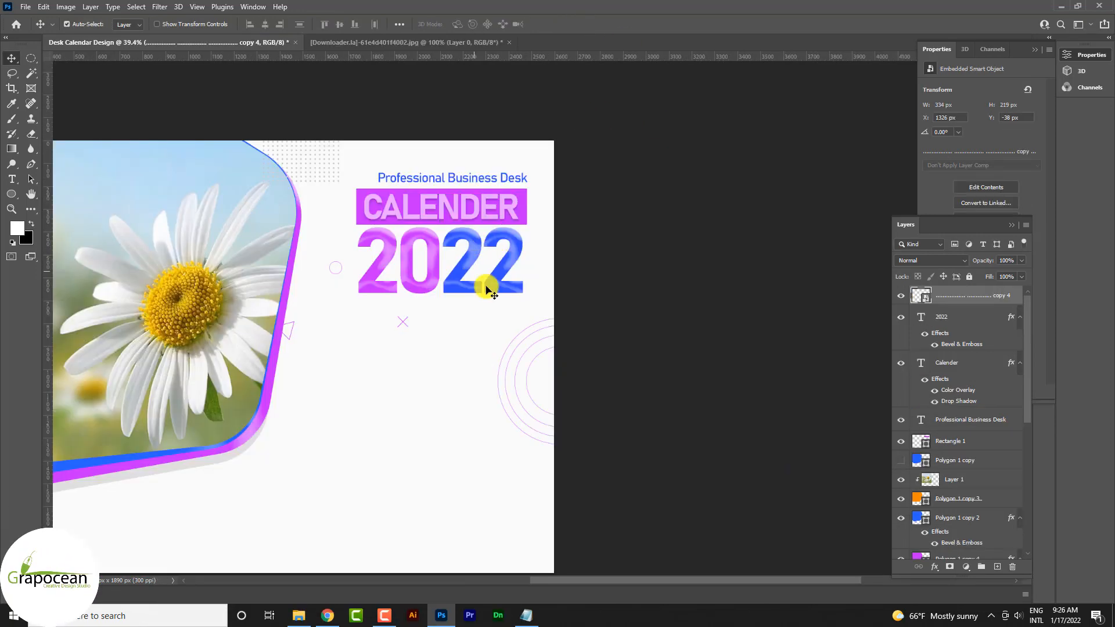
Apply a Color Overlay to the dotted pattern layer, using the blue #506bfe sampled from the "22" digits.
right_click(971, 305)
click(879, 92)
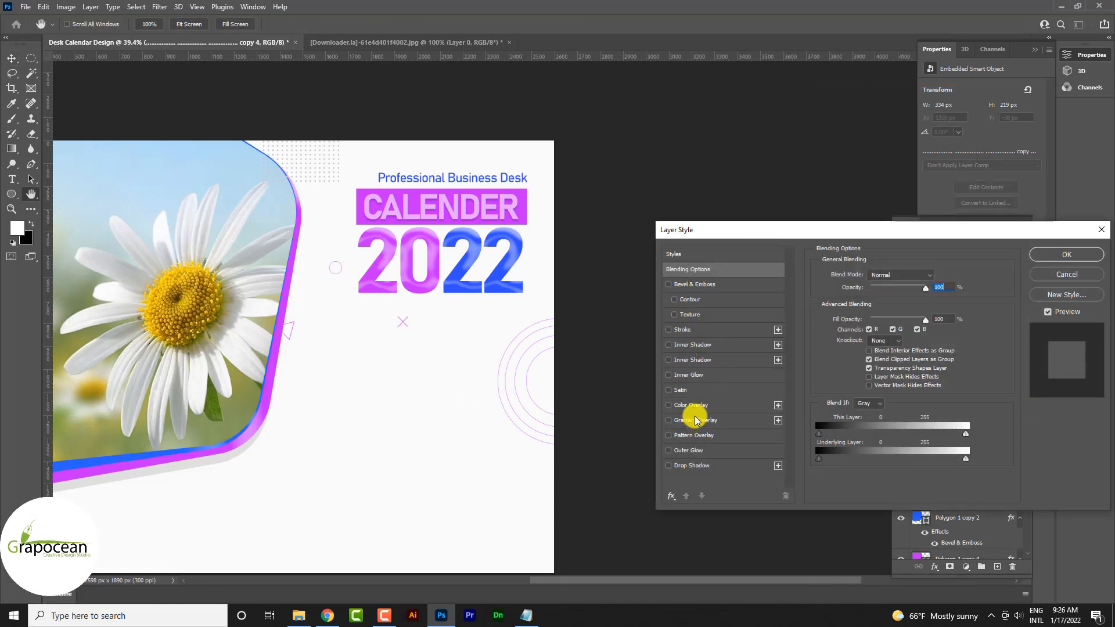
click(695, 406)
click(928, 278)
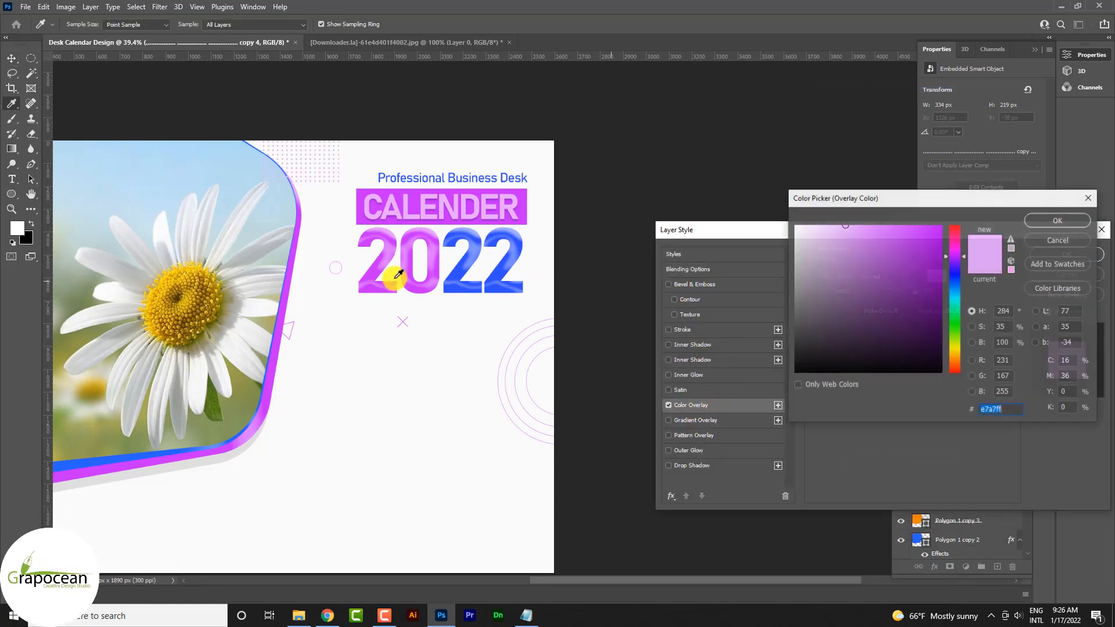
click(464, 265)
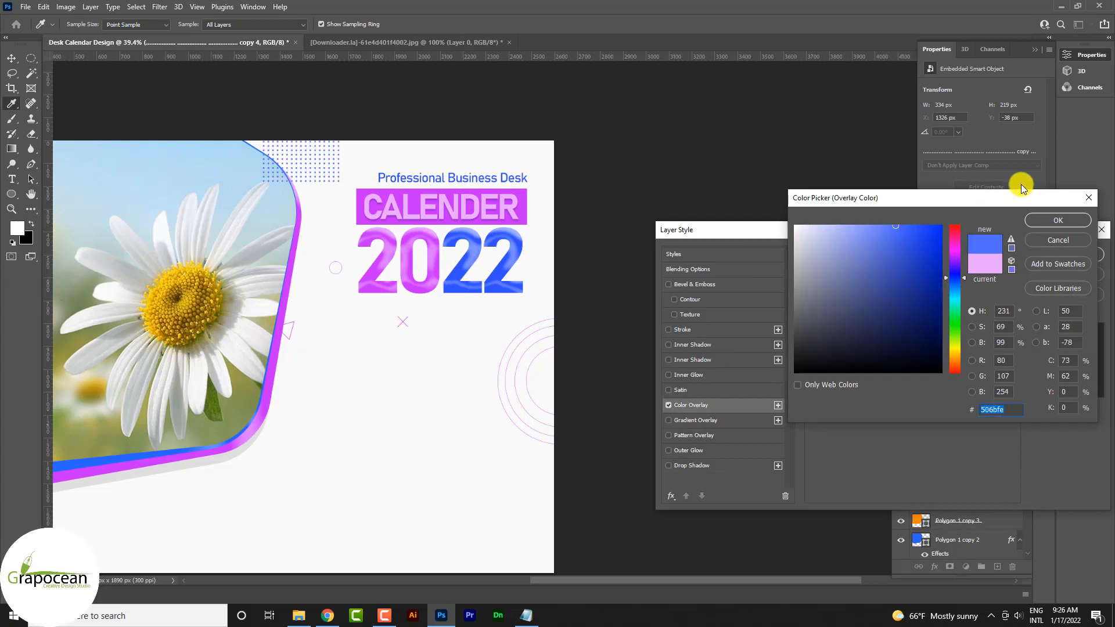
click(1058, 222)
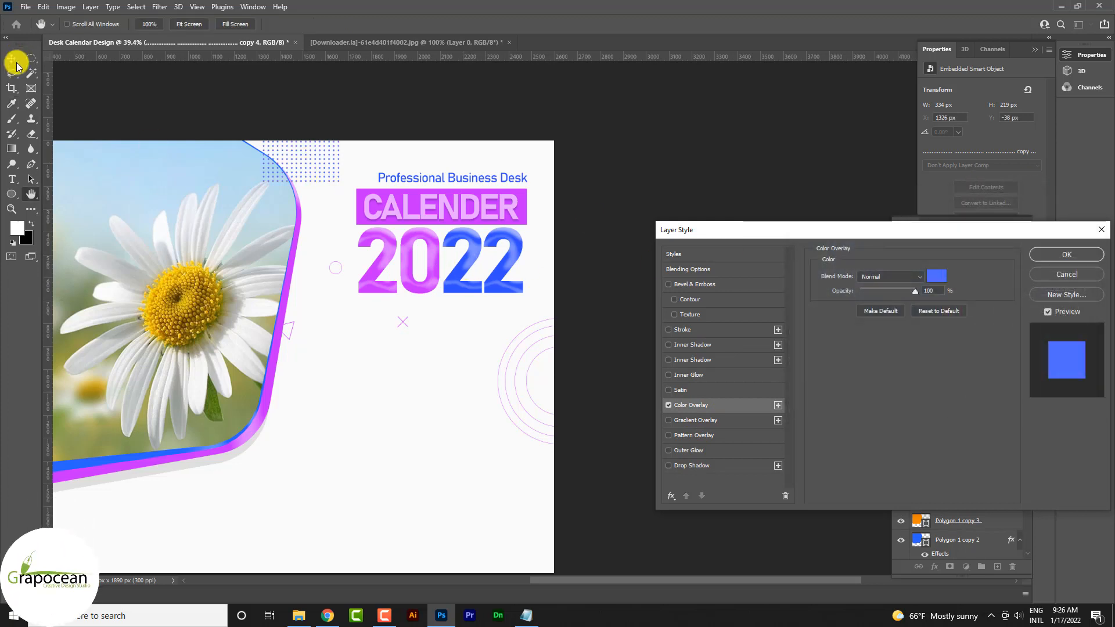
click(1068, 255)
Move the dotted pattern from the page's upper edge to below the "2022" text, around the small cross.
click(11, 58)
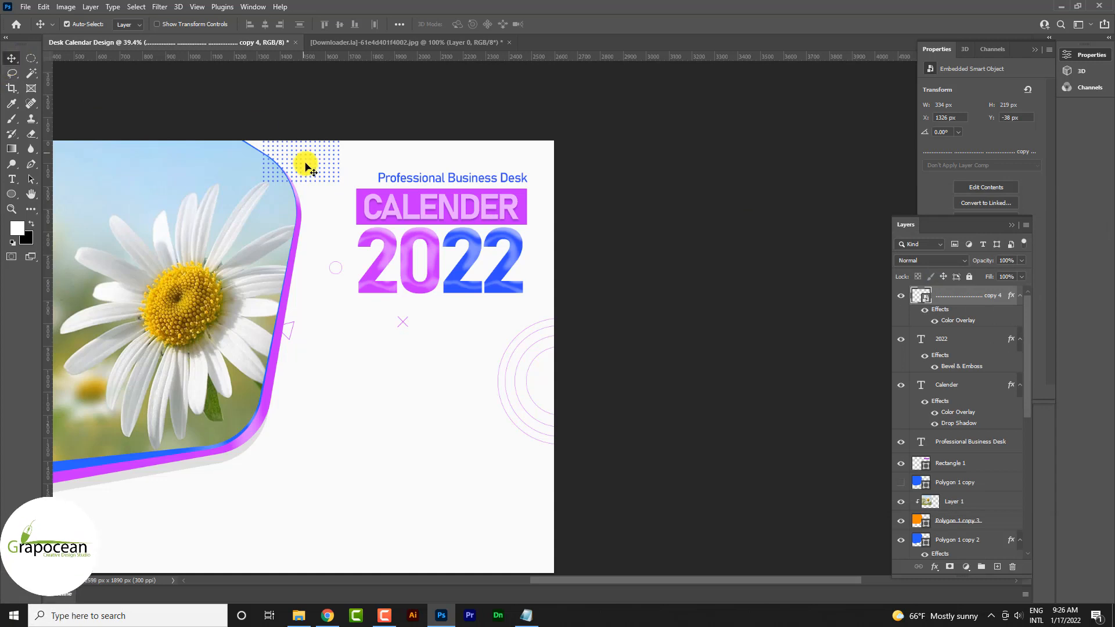
drag(306, 163, 401, 329)
alt+scroll(516, 347, down, 3)
alt+scroll(527, 361, up, 4)
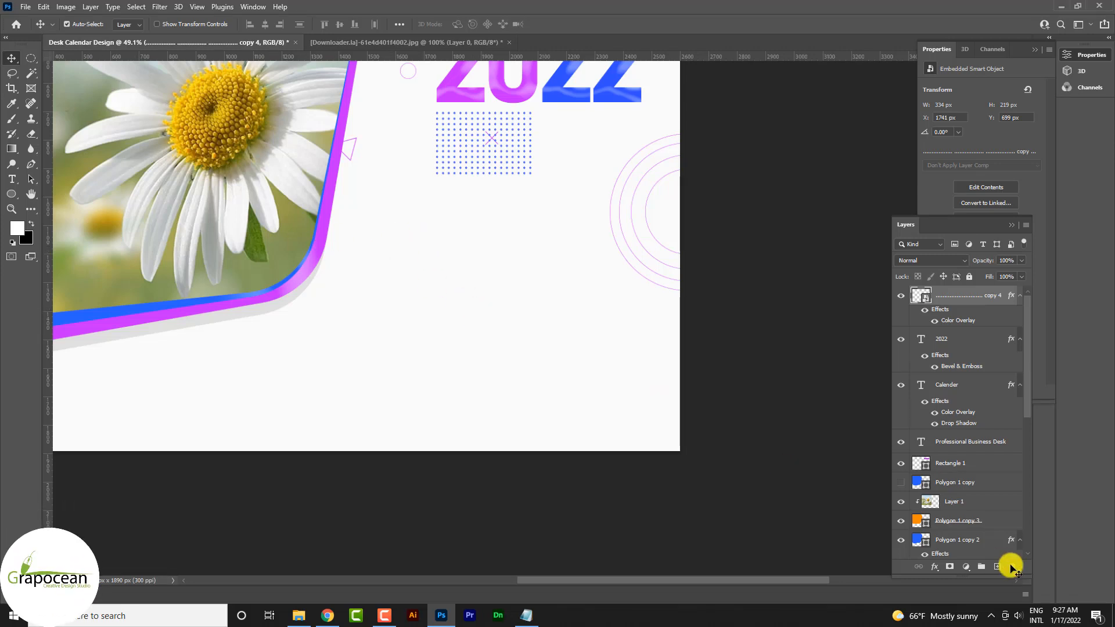
Check the January 2022 dates in the system calendar.
click(1059, 618)
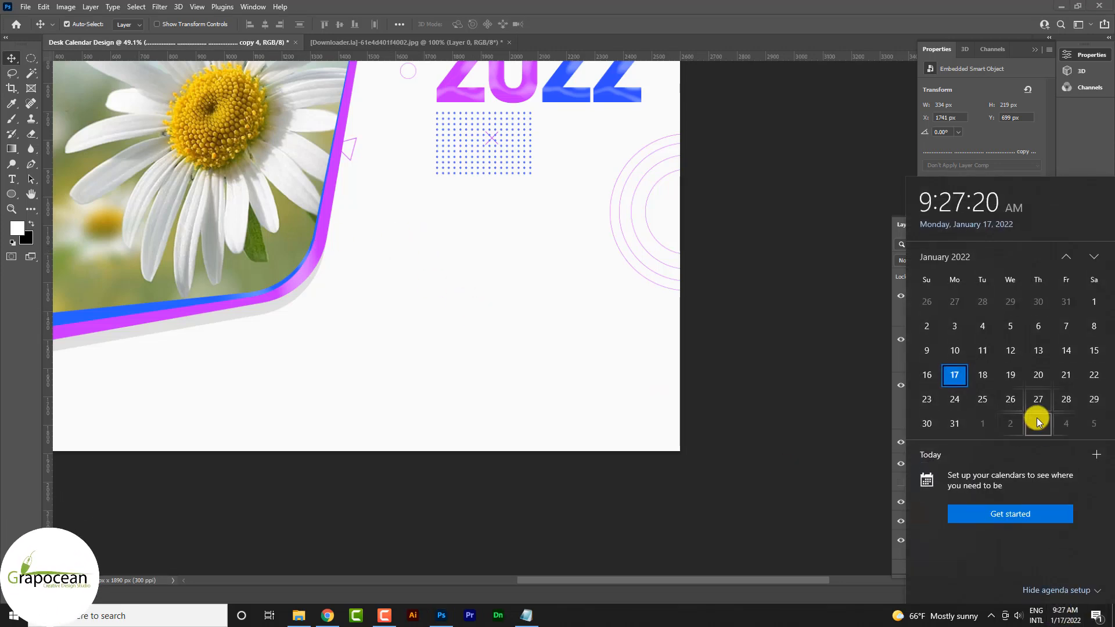
click(483, 321)
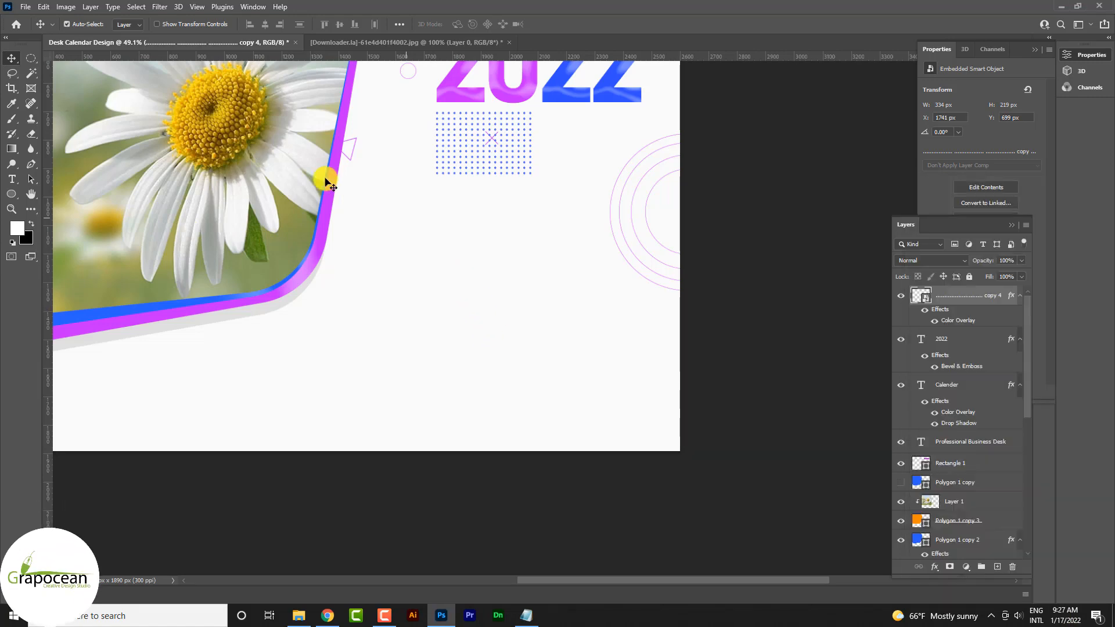
Create a new 1920 x 1080 px document from the Clipboard preset and paste the system calendar screenshot into it.
click(25, 6)
click(36, 22)
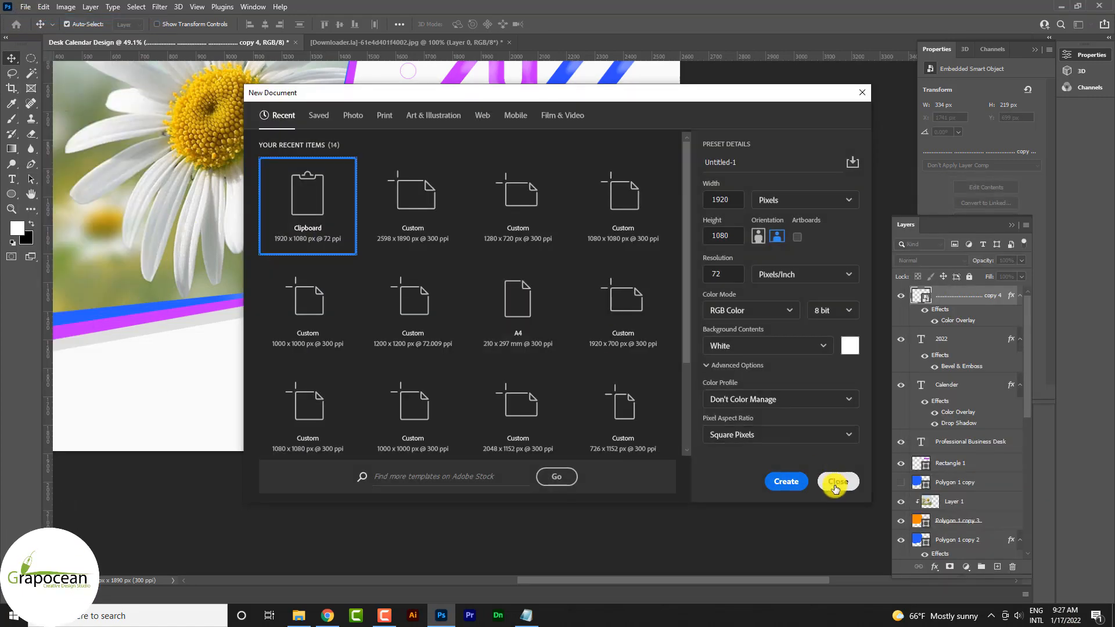
click(797, 485)
key(ctrl+v)
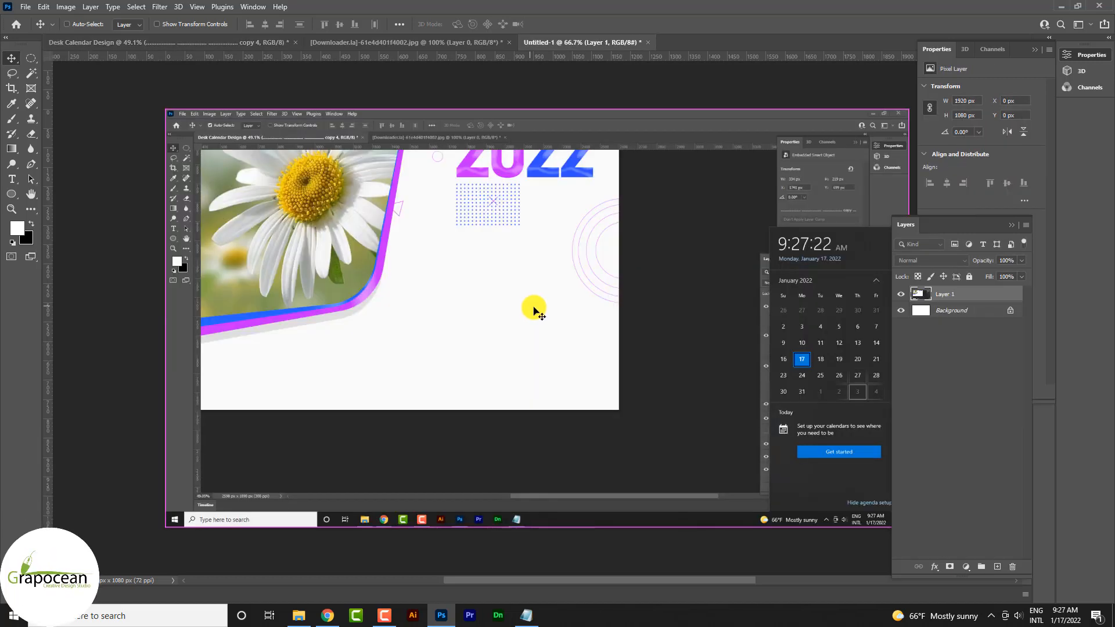
scroll(534, 308, down, 1)
click(1012, 225)
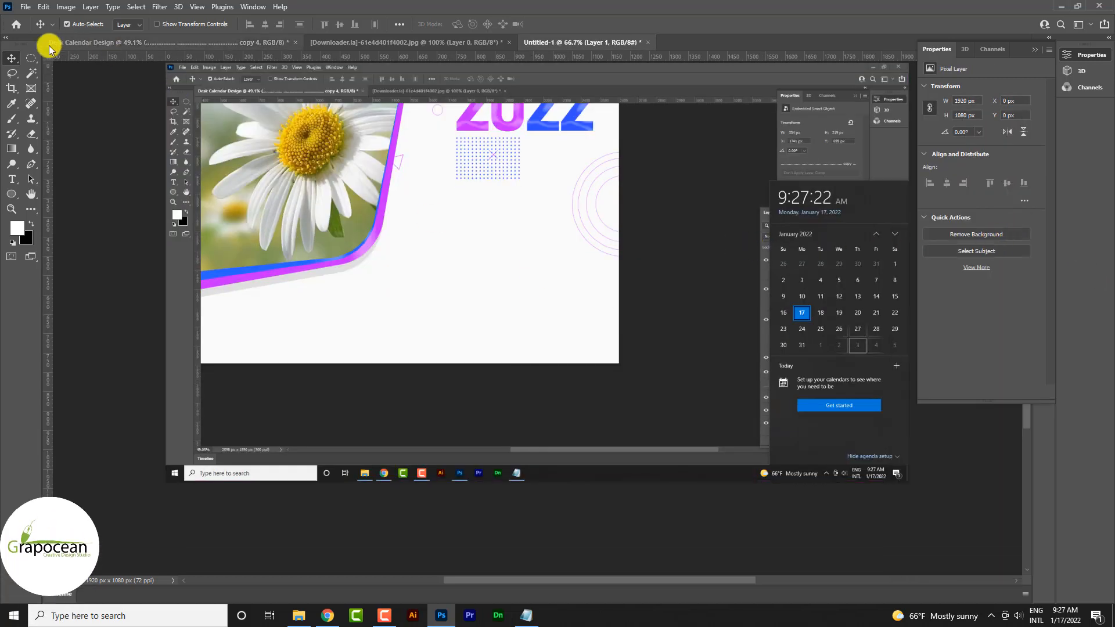
Cut the January 2022 date grid out of the screenshot and paste it into the Desk Calendar Design document.
click(32, 56)
click(68, 55)
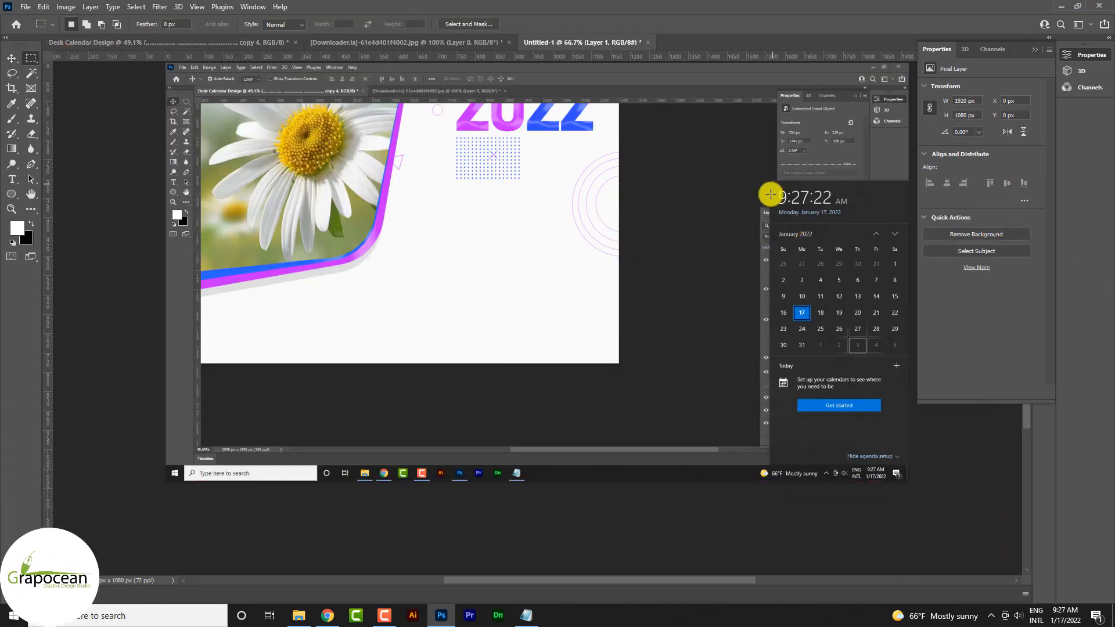
drag(773, 226, 906, 355)
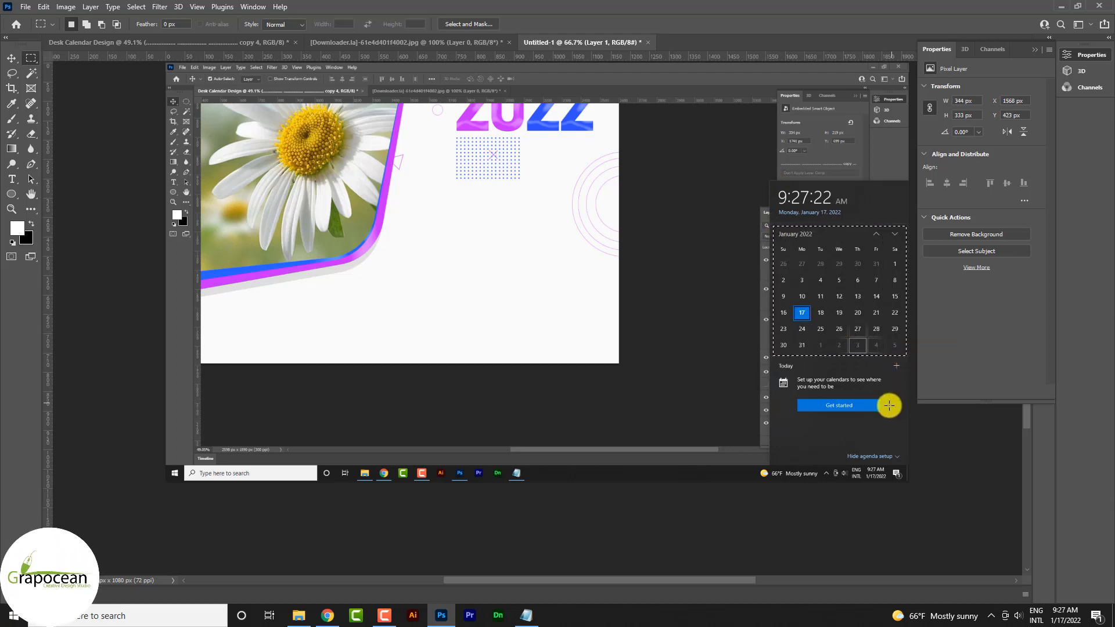
key(alt+BackSpace)
key(ctrl+d)
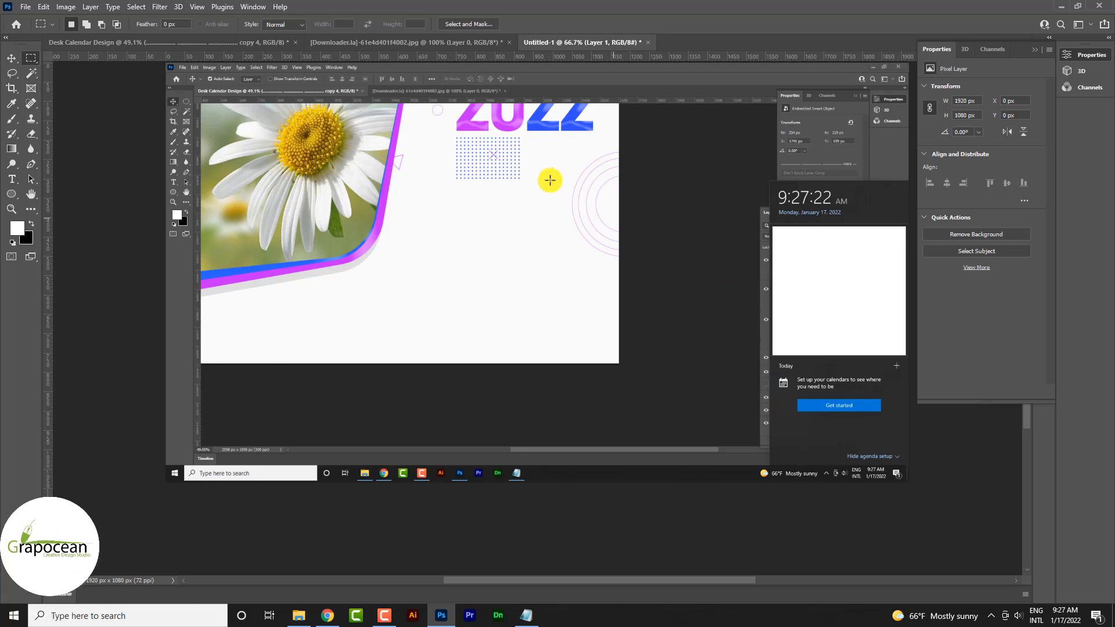
key(ctrl+Tab)
key(ctrl+v)
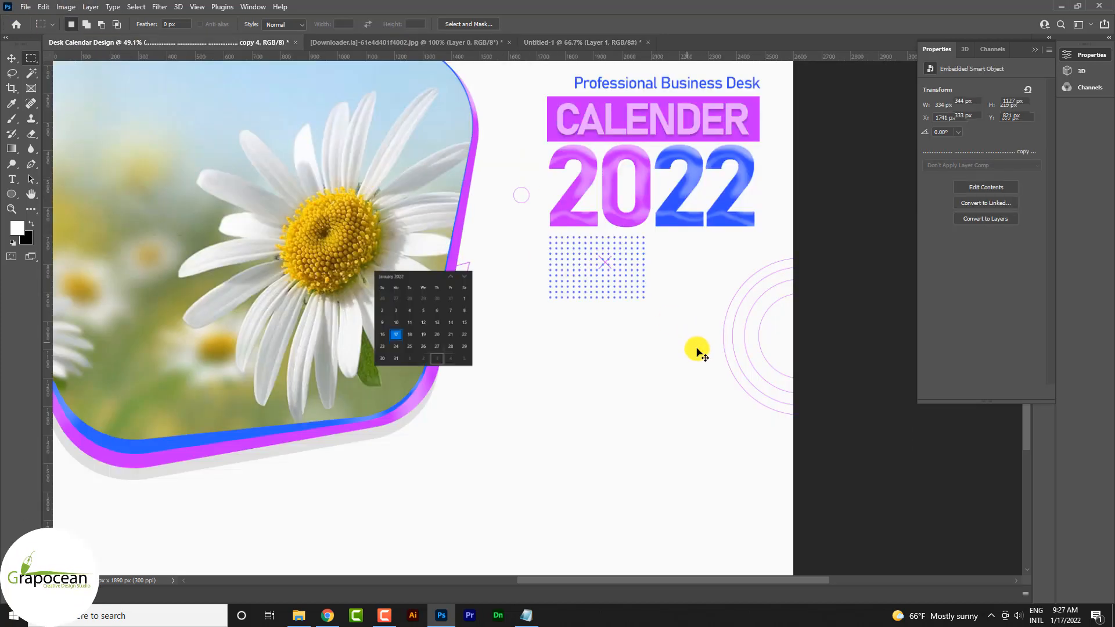
Scale the pasted January 2022 grid up to about 289% and place it over the lower part of the daisy photo.
click(11, 60)
drag(451, 302, 697, 552)
drag(595, 468, 346, 427)
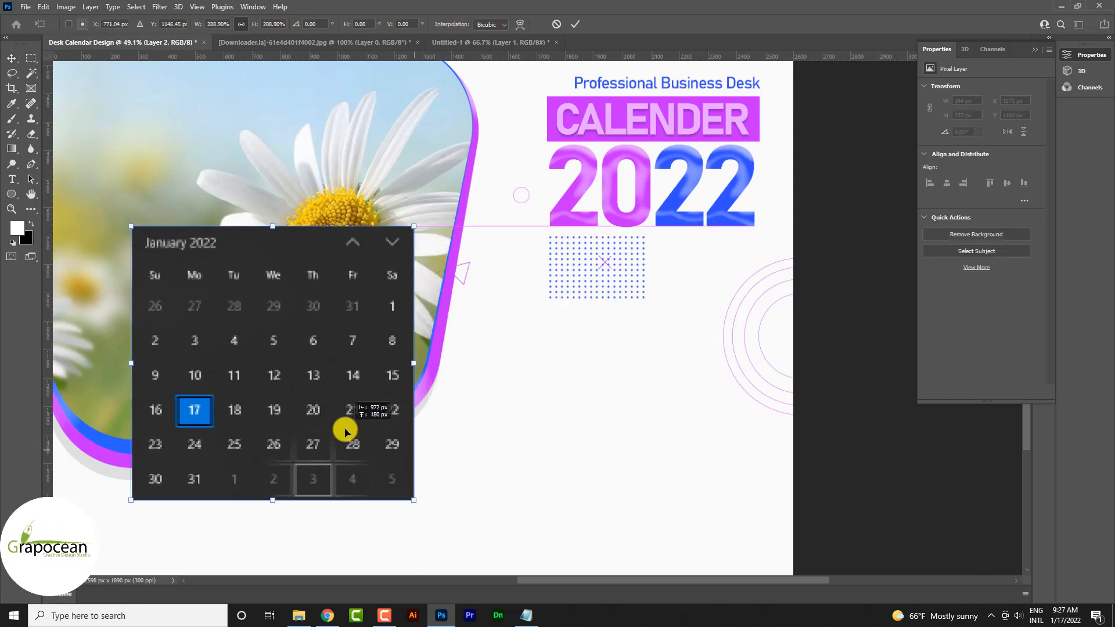
click(8, 59)
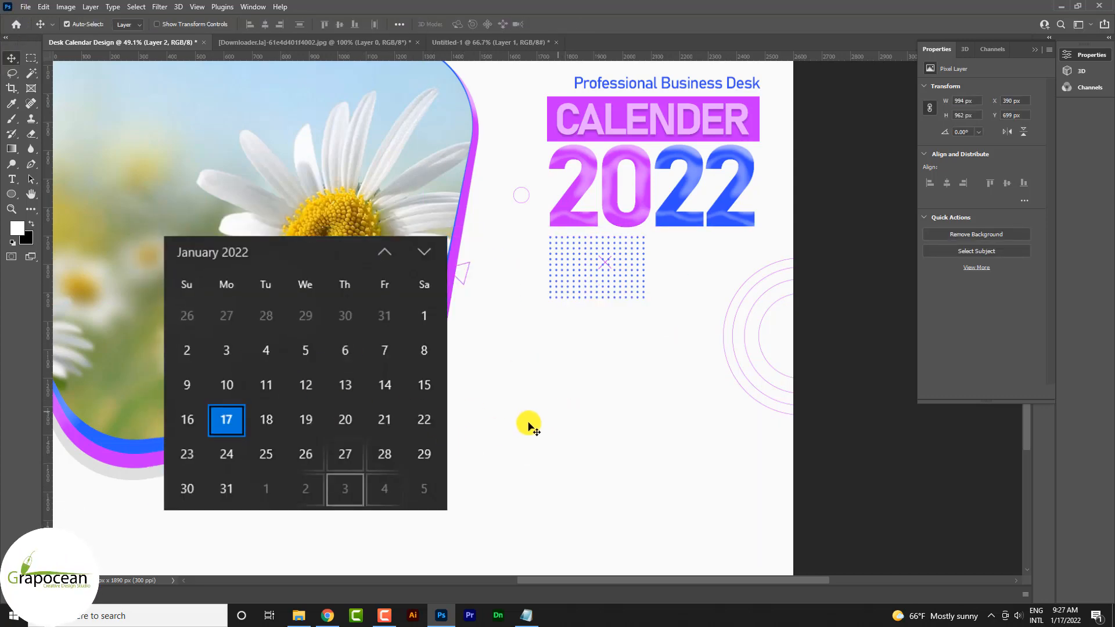
click(526, 425)
Draw a small unfilled rectangle about 95 x 81 px on the white area just beside the January grid.
scroll(517, 422, down, 5)
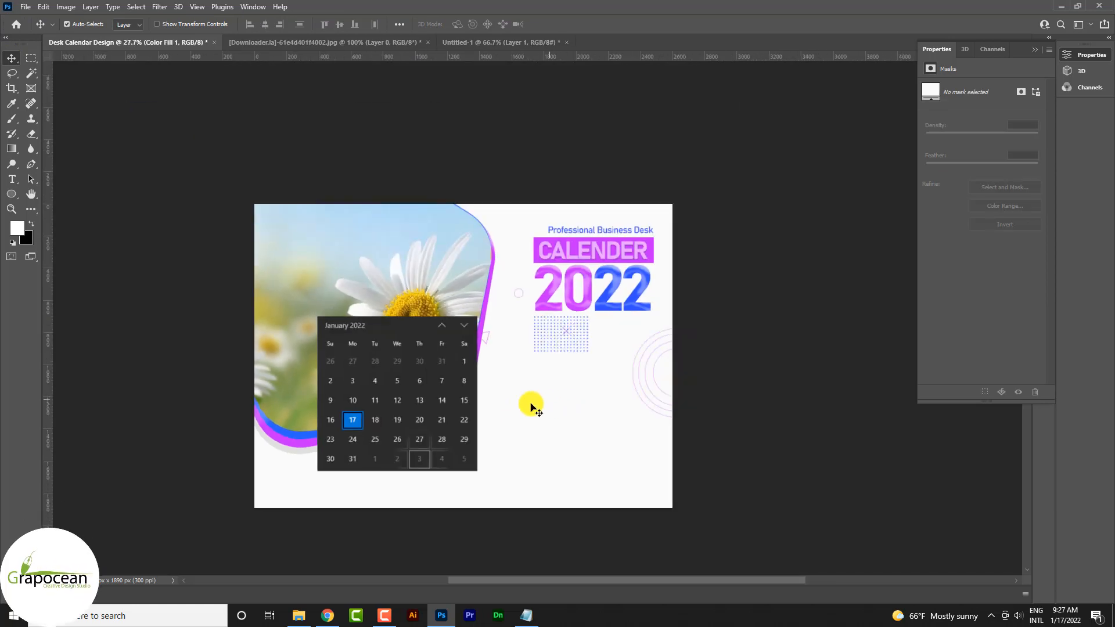
click(10, 194)
click(52, 196)
scroll(500, 378, up, 2)
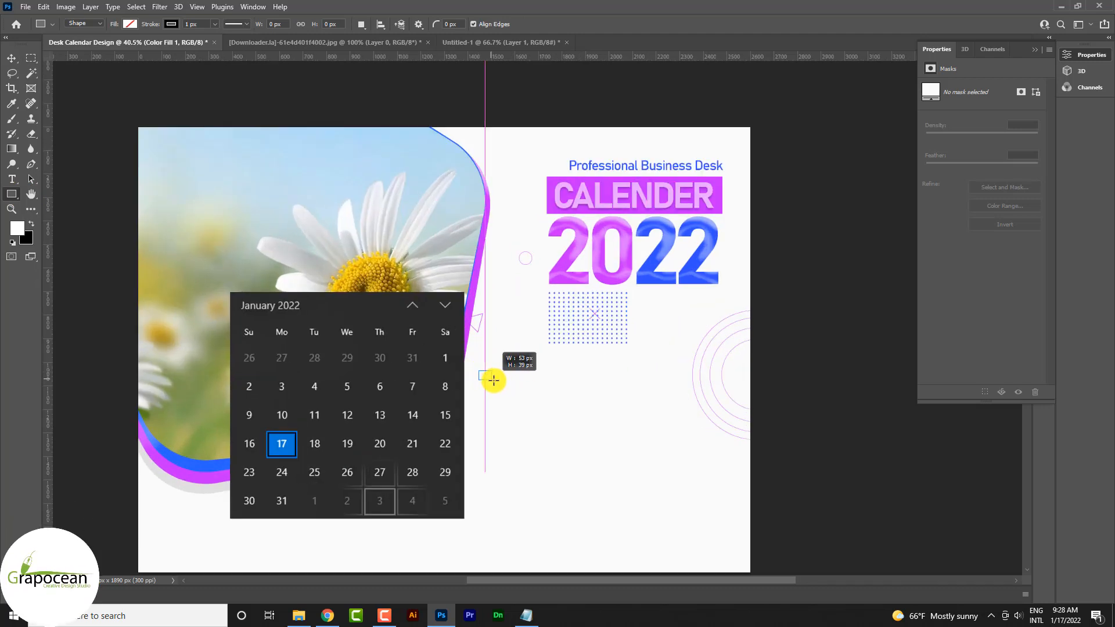
drag(494, 380, 502, 389)
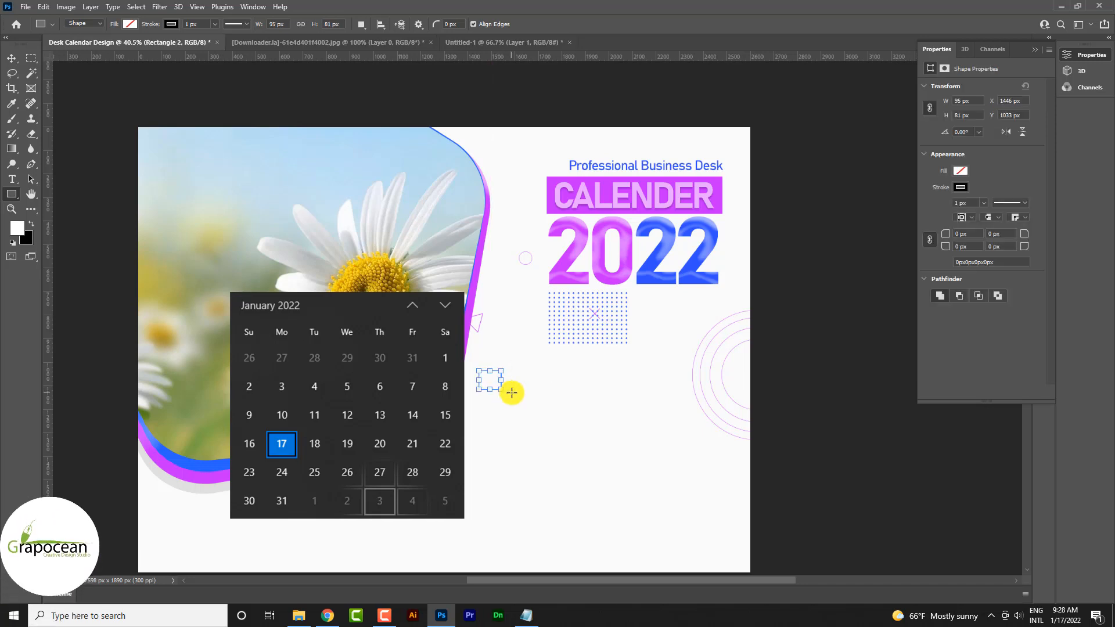
Change the small rectangle's stroke colour from the recent swatches to the design's purple.
click(171, 24)
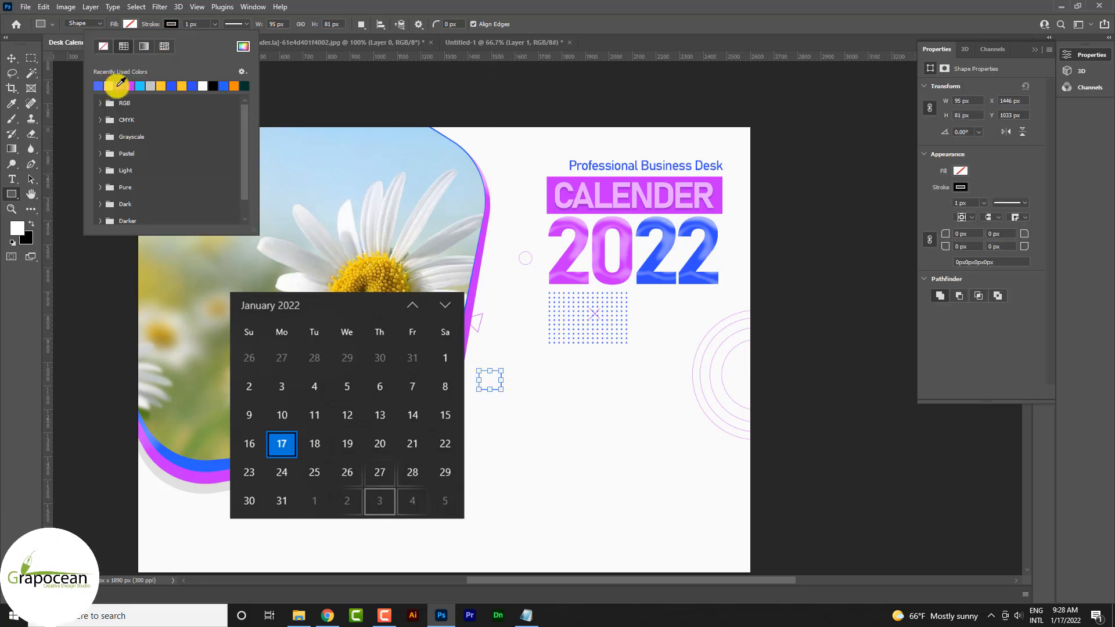
click(114, 87)
click(11, 59)
click(11, 58)
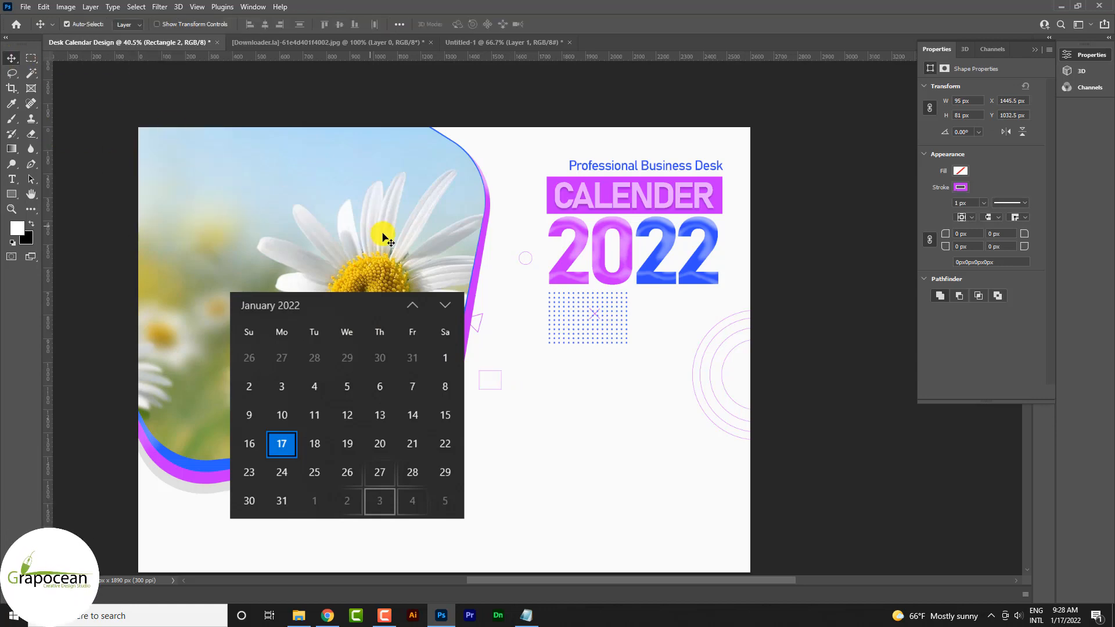
Set the small rectangle's stroke width to 3 px.
scroll(503, 399, up, 3)
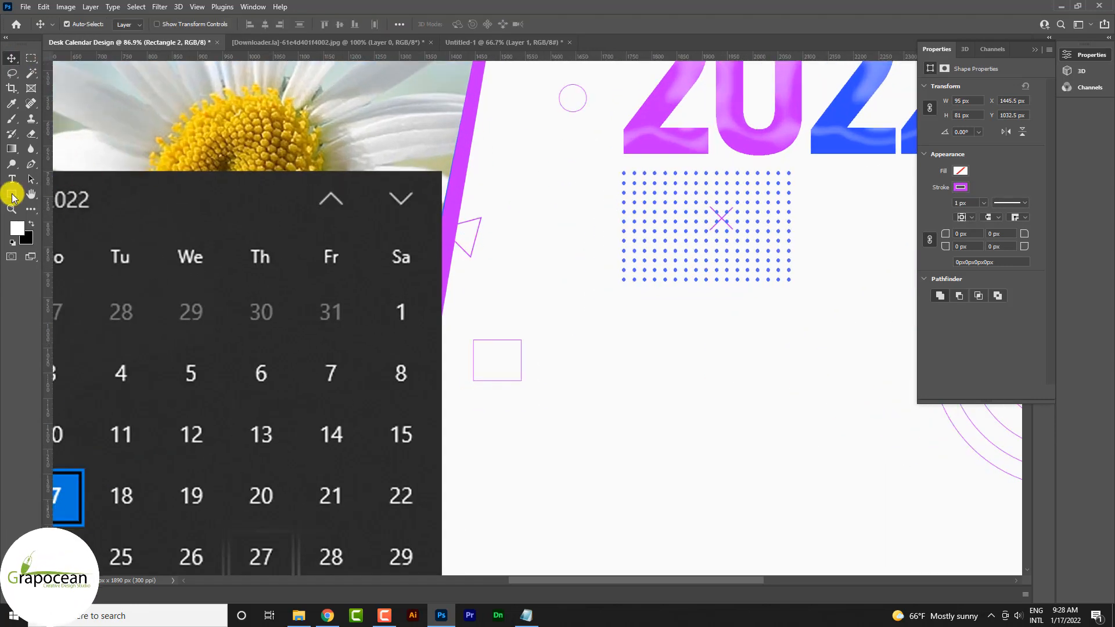
click(12, 194)
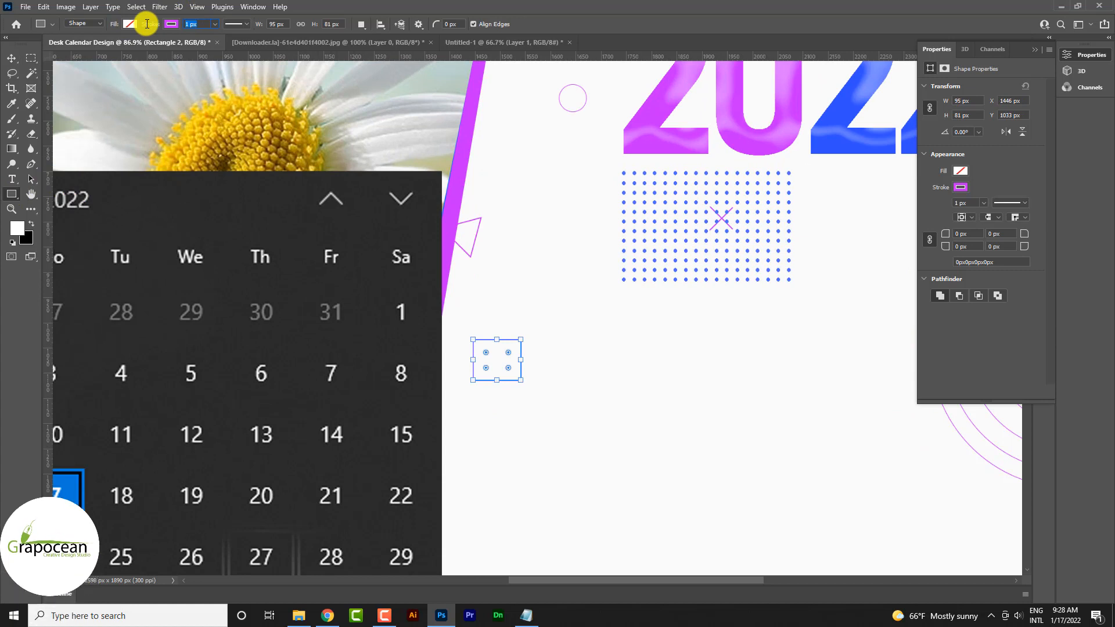
text(5)
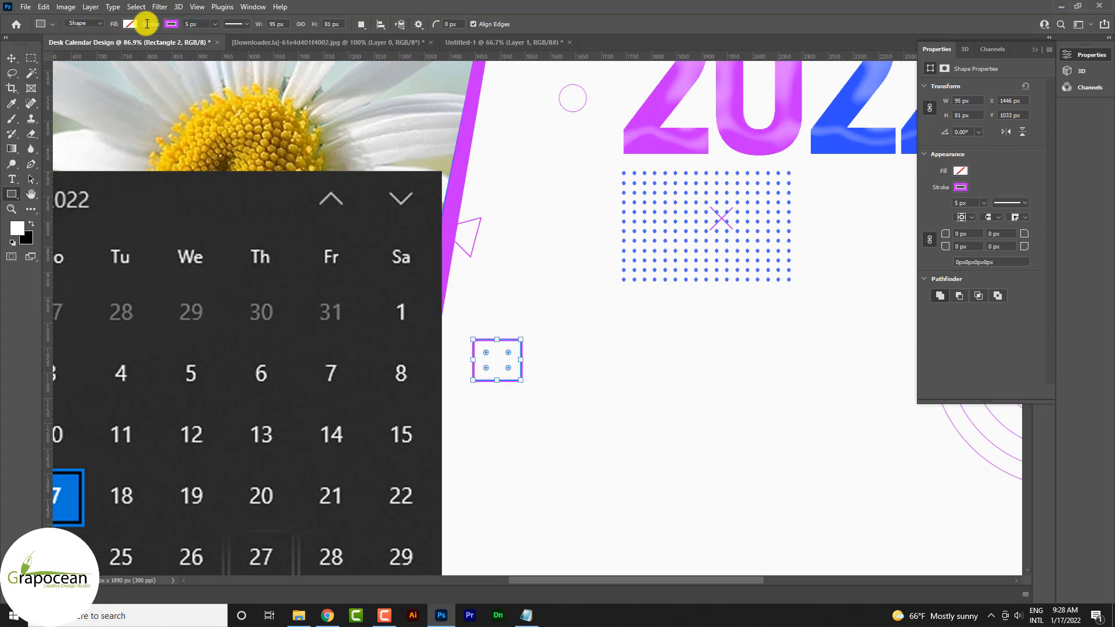
key(Delete)
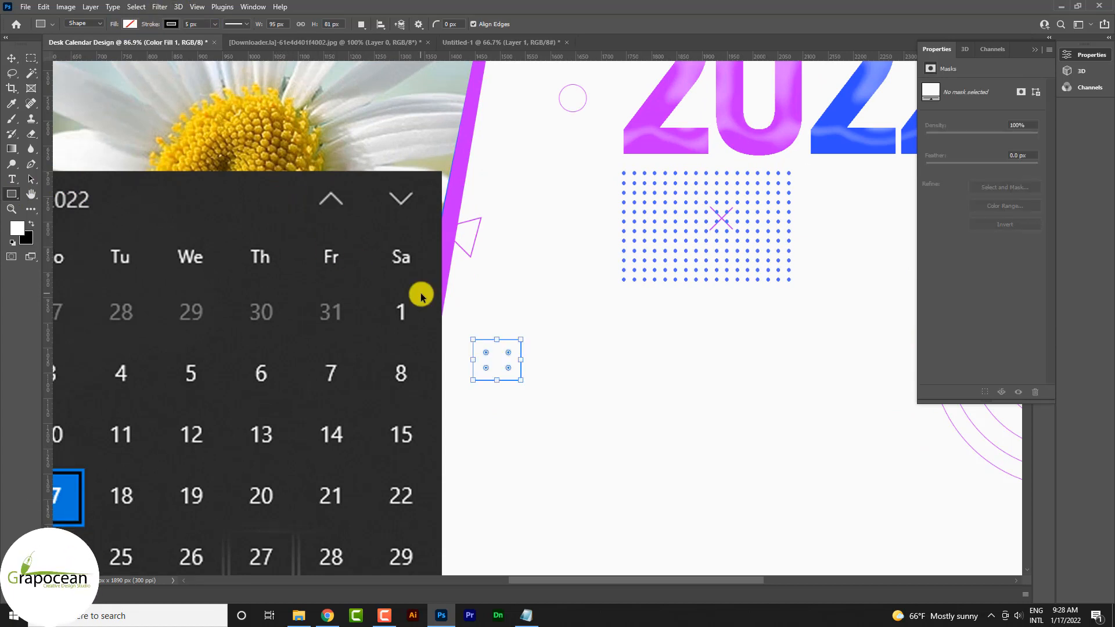
drag(198, 25, 170, 25)
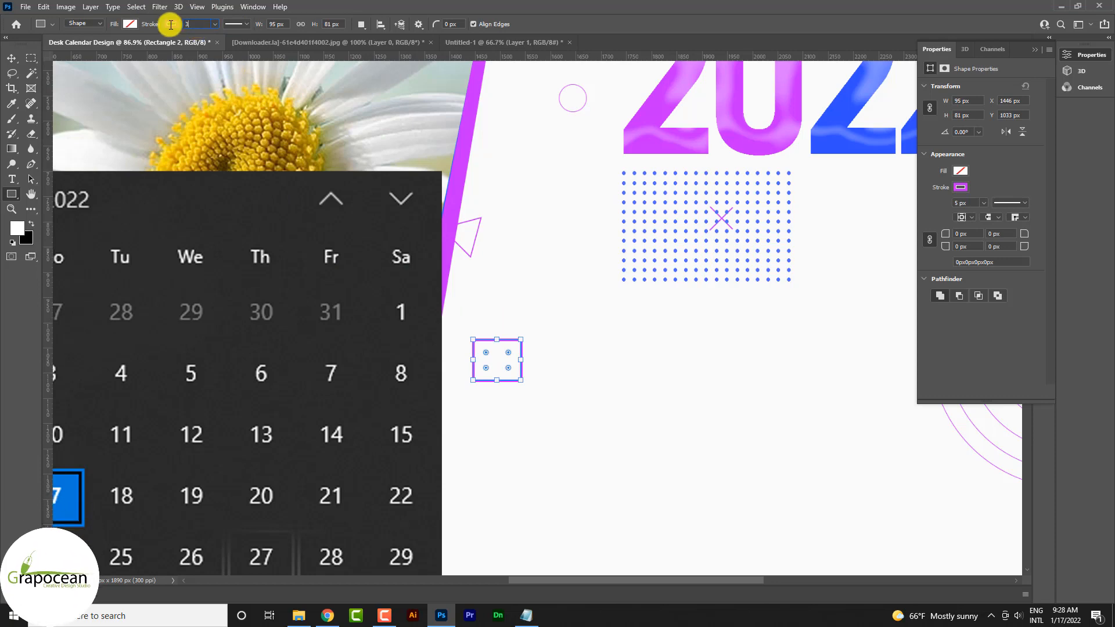
click(11, 57)
scroll(528, 369, down, 5)
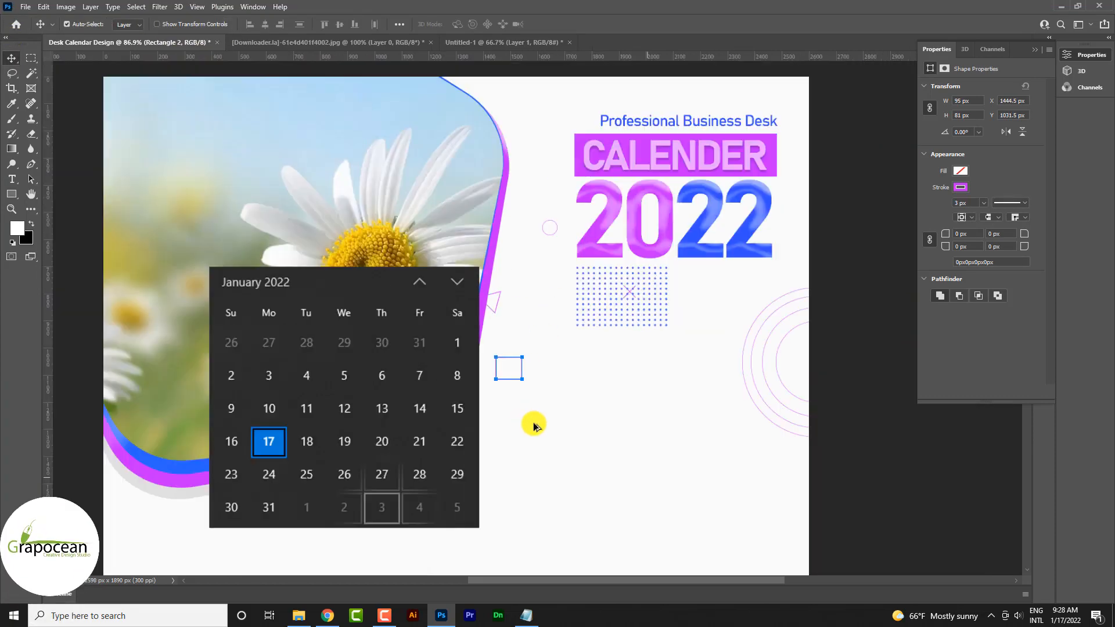
Duplicate the small rectangle twice to the right, making a level, evenly spaced row of three.
scroll(529, 376, up, 4)
scroll(528, 378, up, 3)
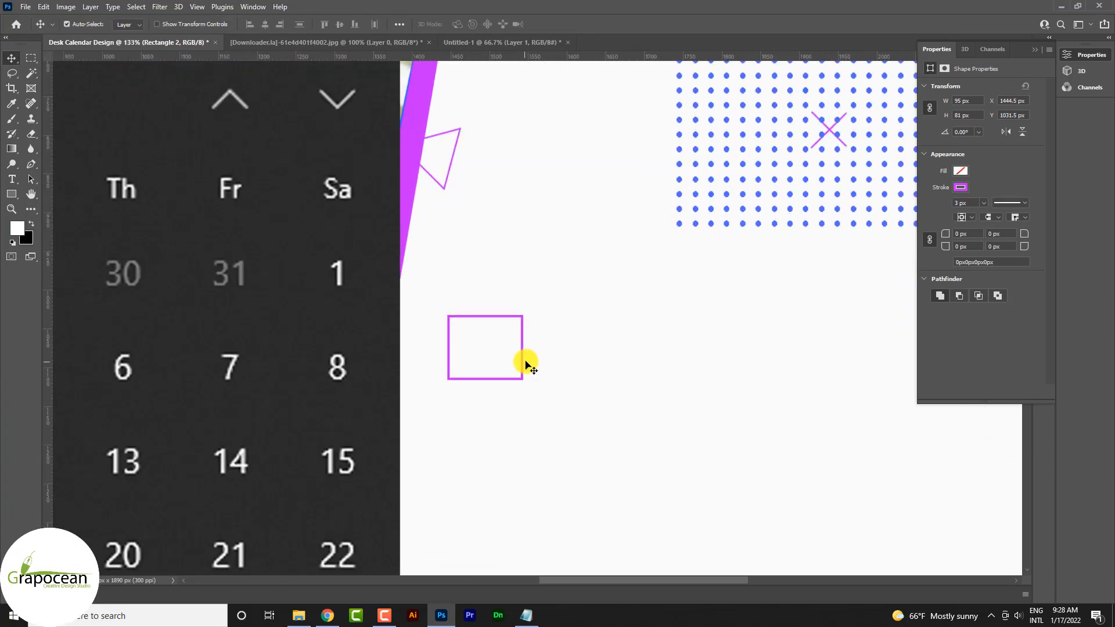
alt+drag(522, 361, 647, 366)
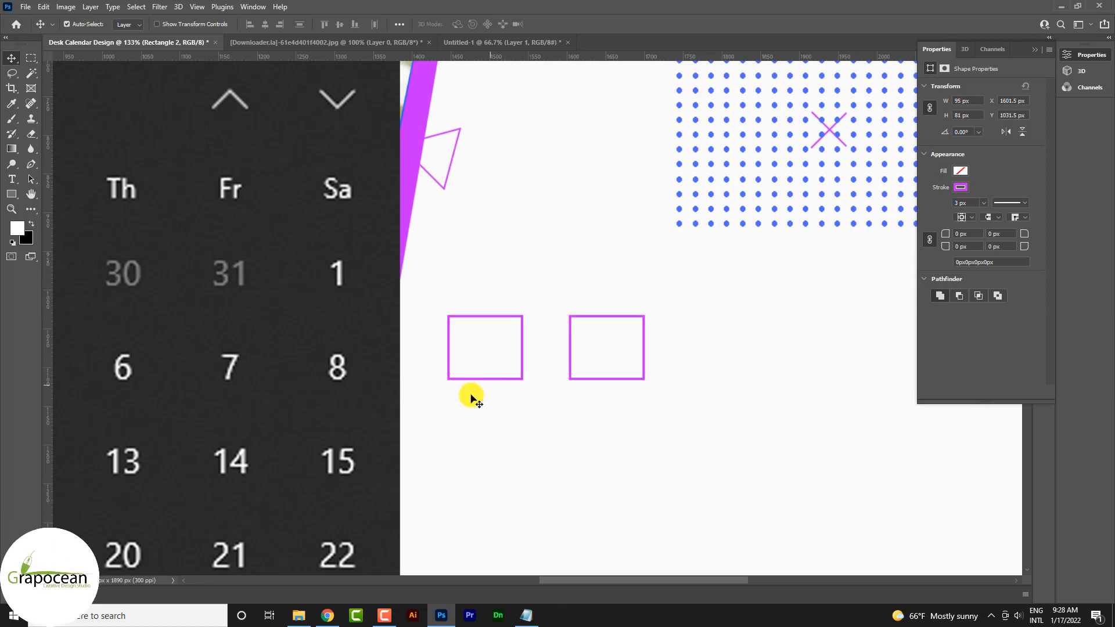
scroll(588, 388, down, 3)
scroll(575, 394, up, 4)
scroll(557, 394, up, 2)
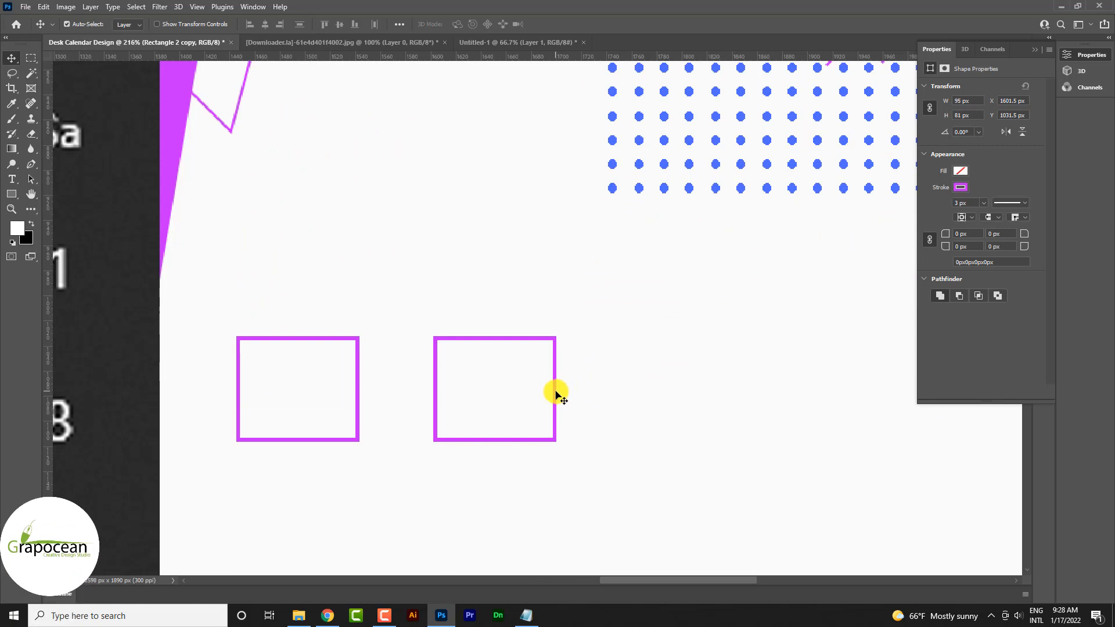
drag(555, 391, 750, 398)
key(Delete)
key(ctrl+z)
alt+scroll(434, 443, down, 3)
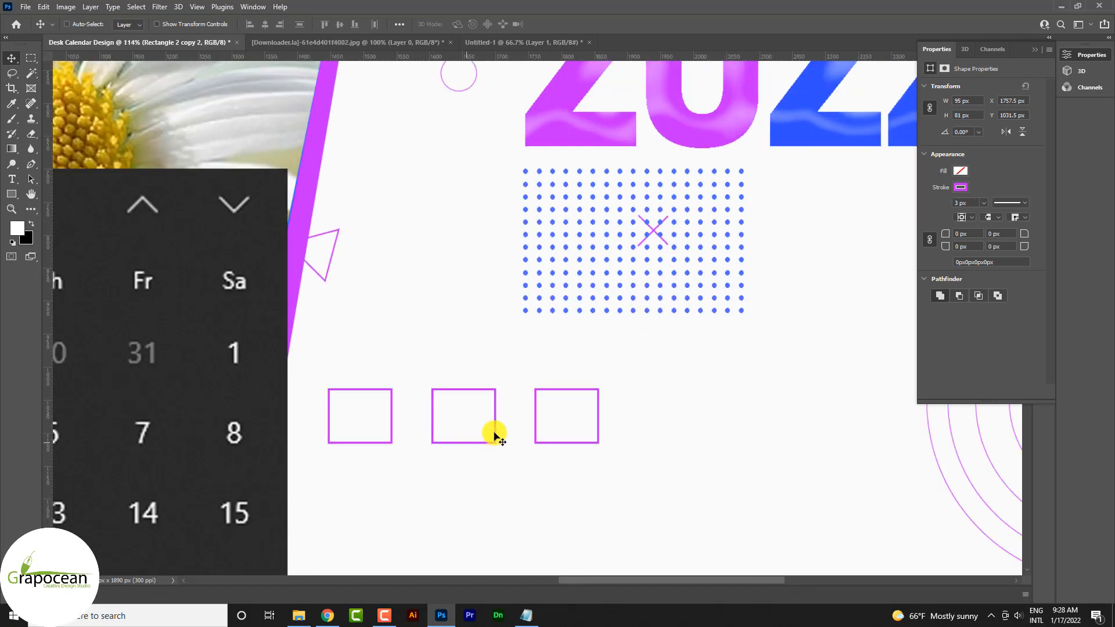
alt+scroll(600, 419, up, 6)
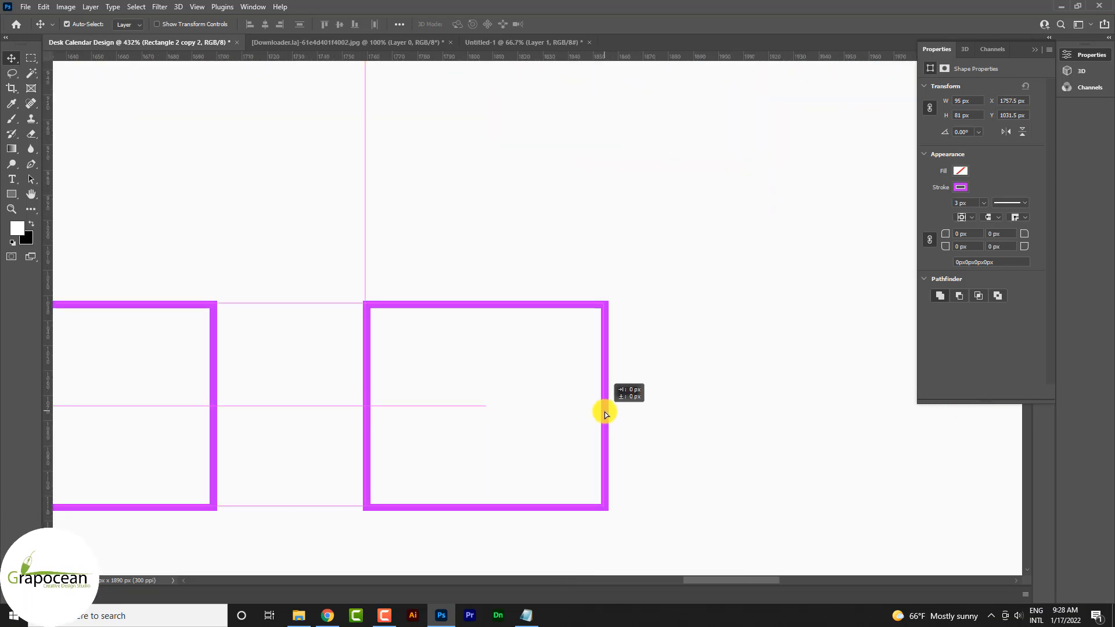
alt+scroll(549, 432, down, 3)
alt+scroll(604, 438, down, 3)
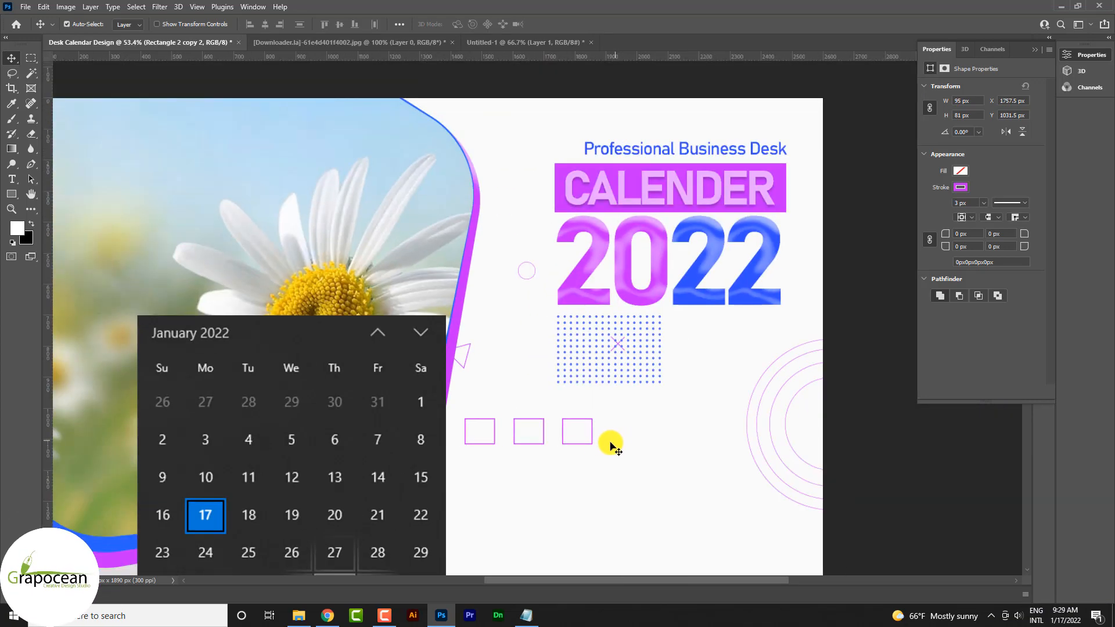
alt+scroll(601, 443, up, 2)
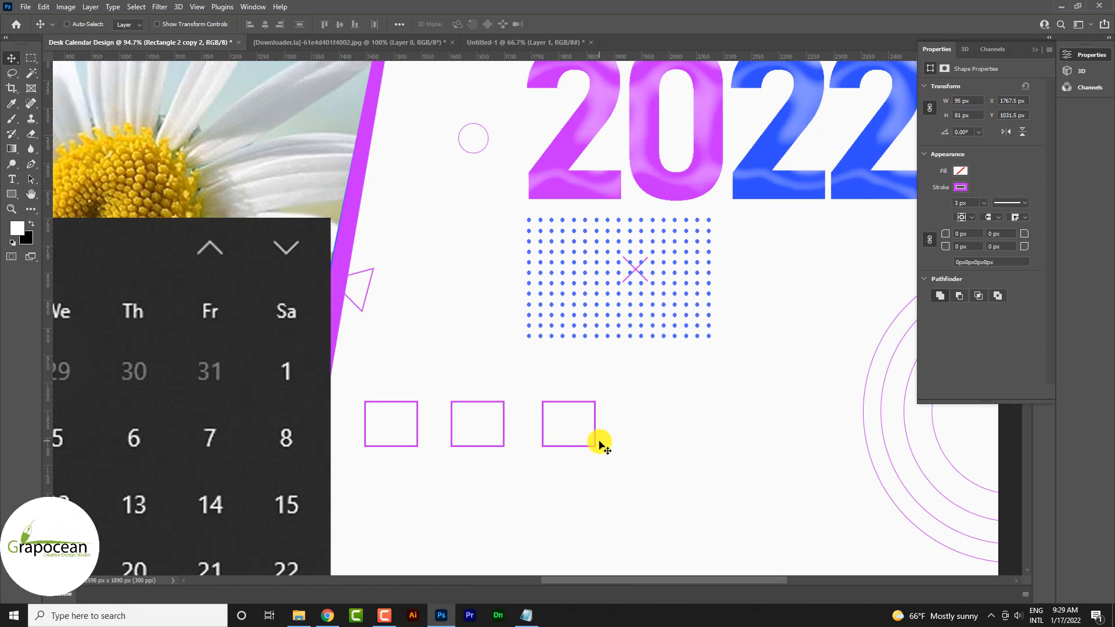
key(ctrl)
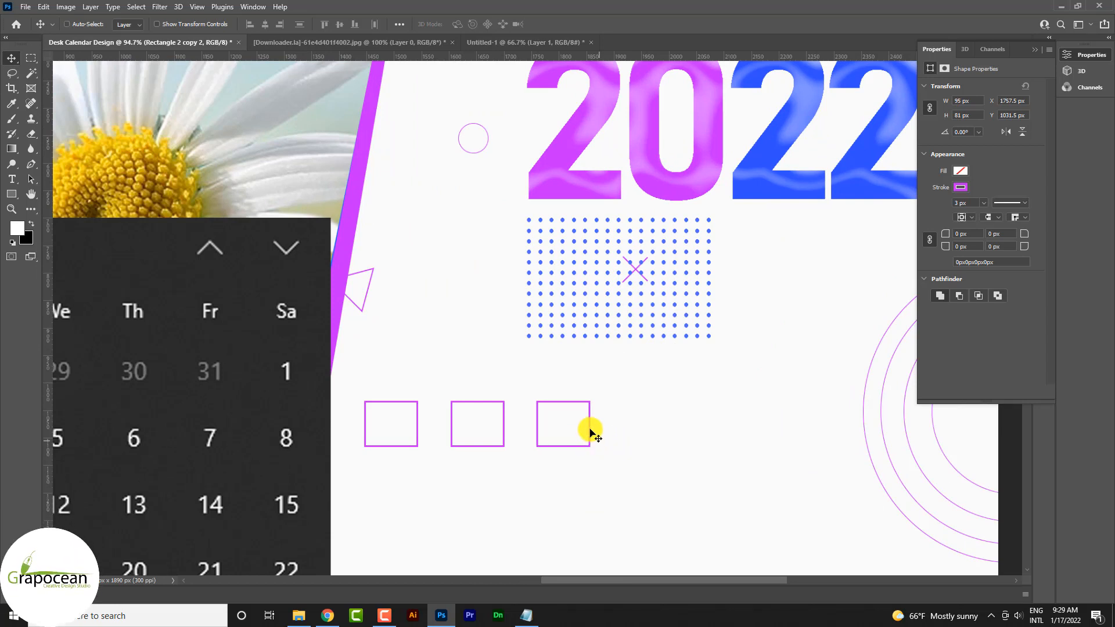
Extend the row to seven evenly spaced rectangles by duplicating the last box to the right.
drag(590, 433, 722, 420)
scroll(730, 437, up, 5)
drag(646, 425, 783, 428)
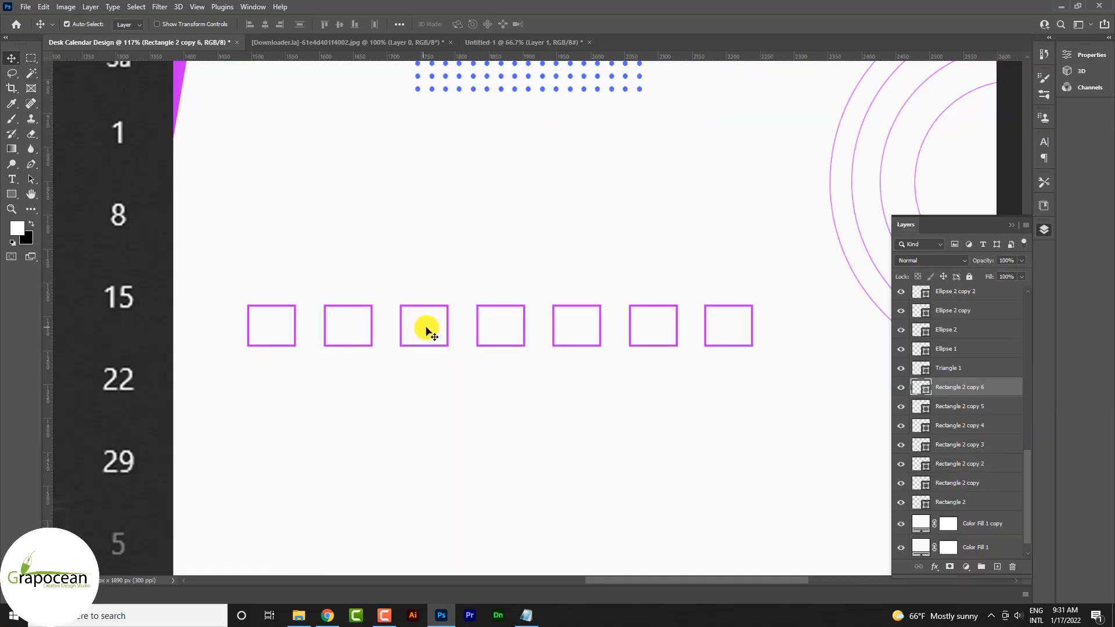
scroll(685, 364, down, 8)
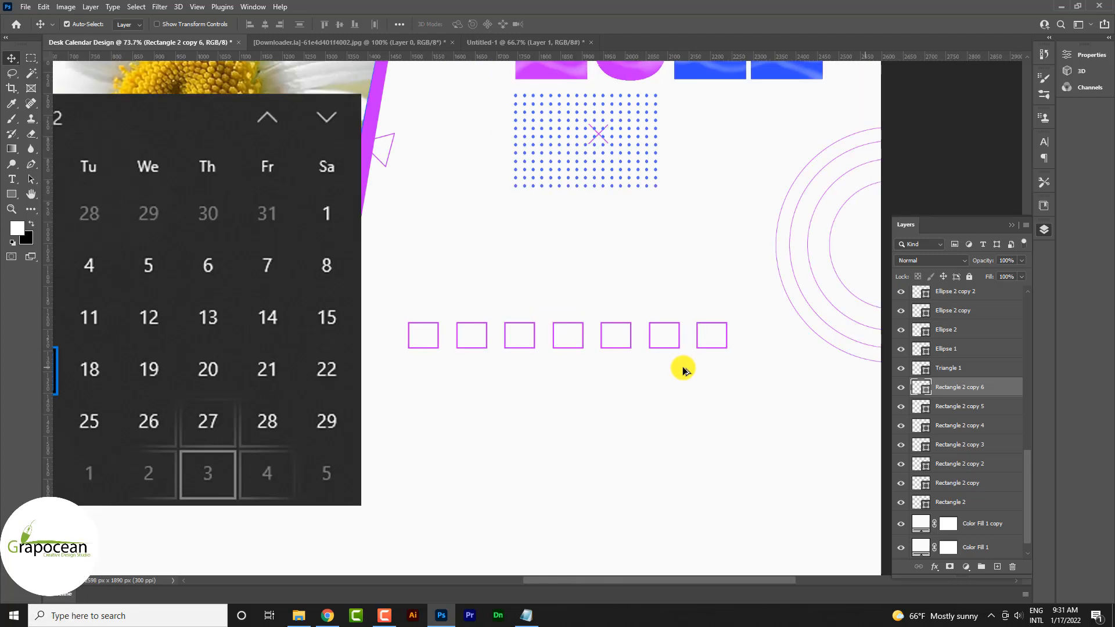
Select all seven rectangles and duplicate them directly below as a second row.
scroll(687, 371, up, 3)
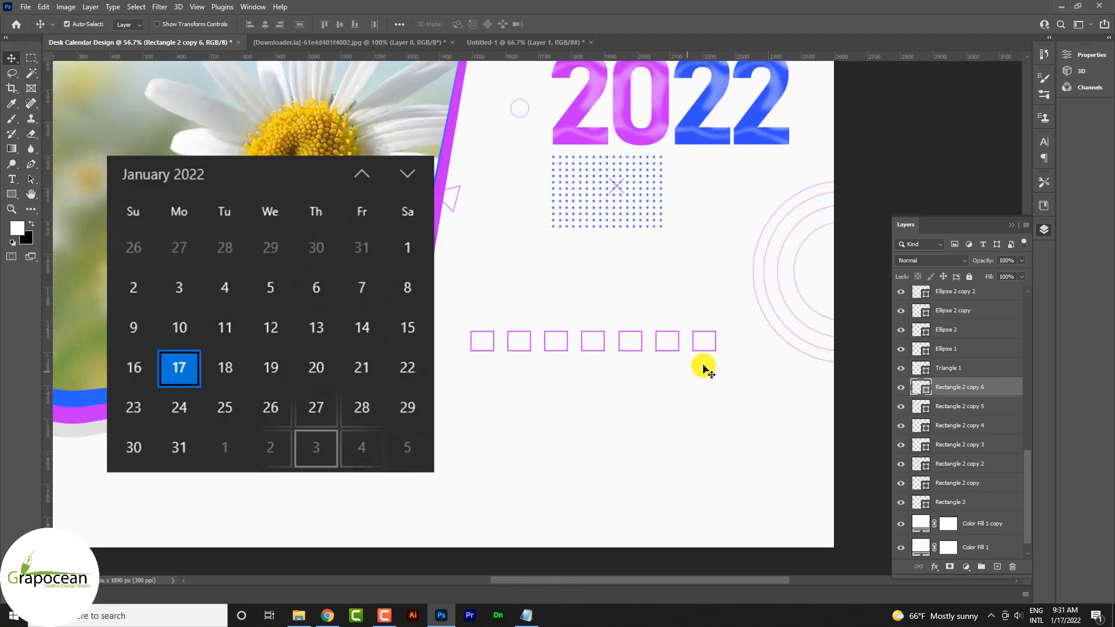
shift+click(979, 501)
scroll(638, 357, up, 2)
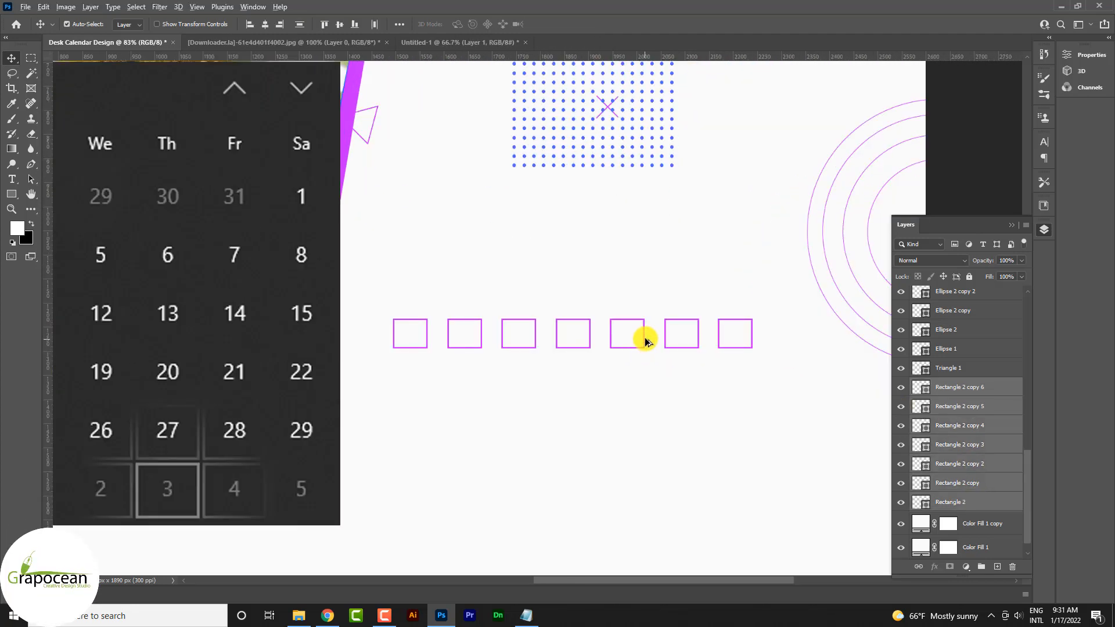
drag(646, 342, 647, 389)
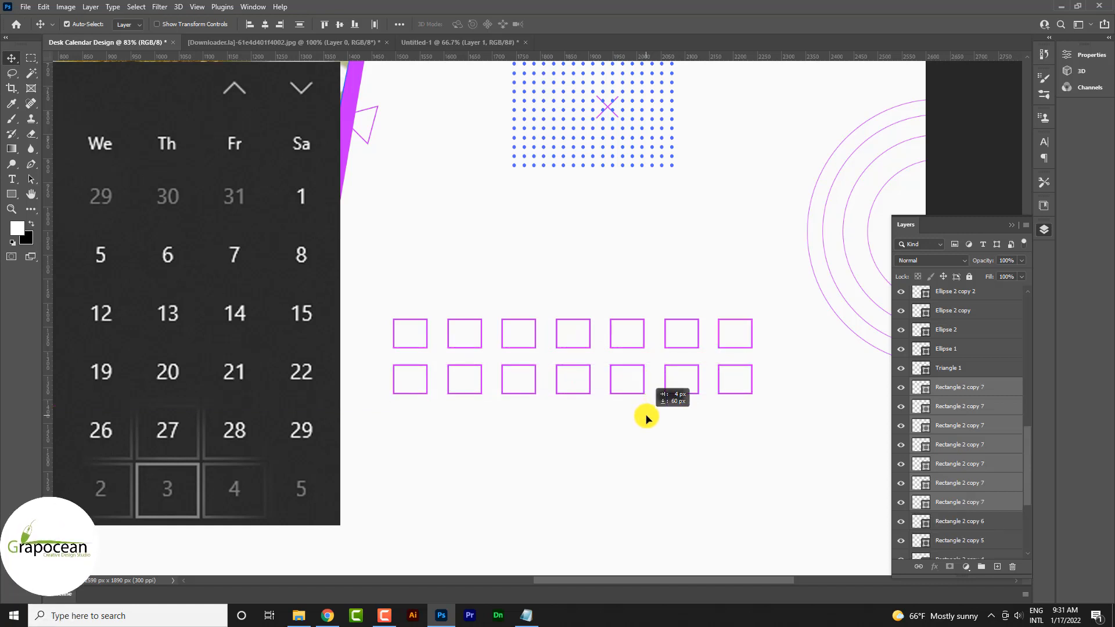
click(747, 432)
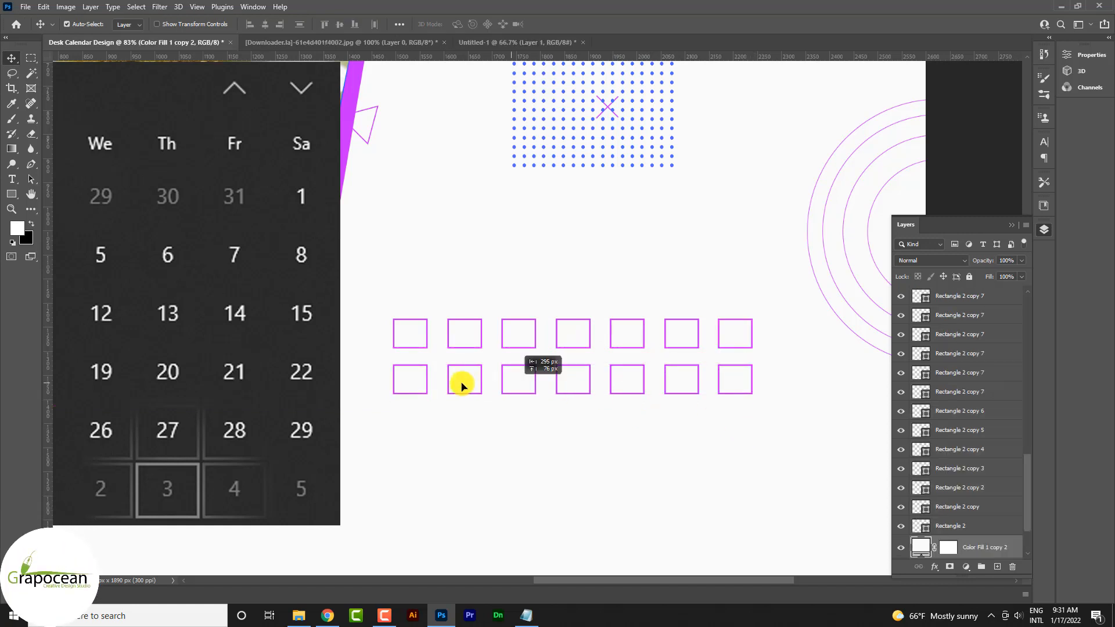
scroll(973, 512, up, 2)
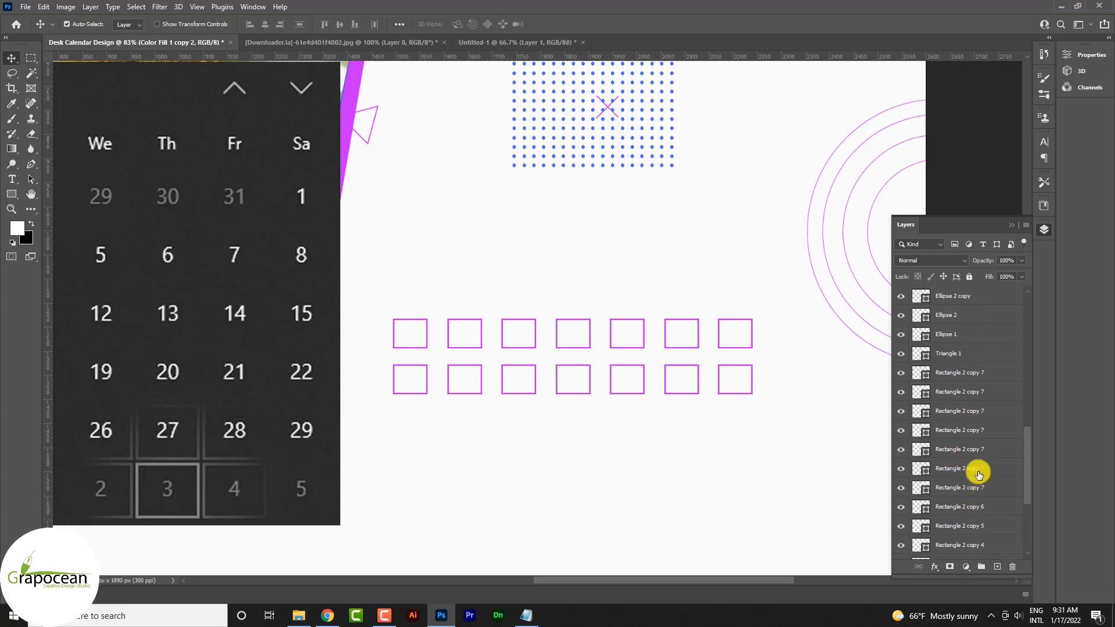
scroll(980, 475, down, 2)
click(975, 527)
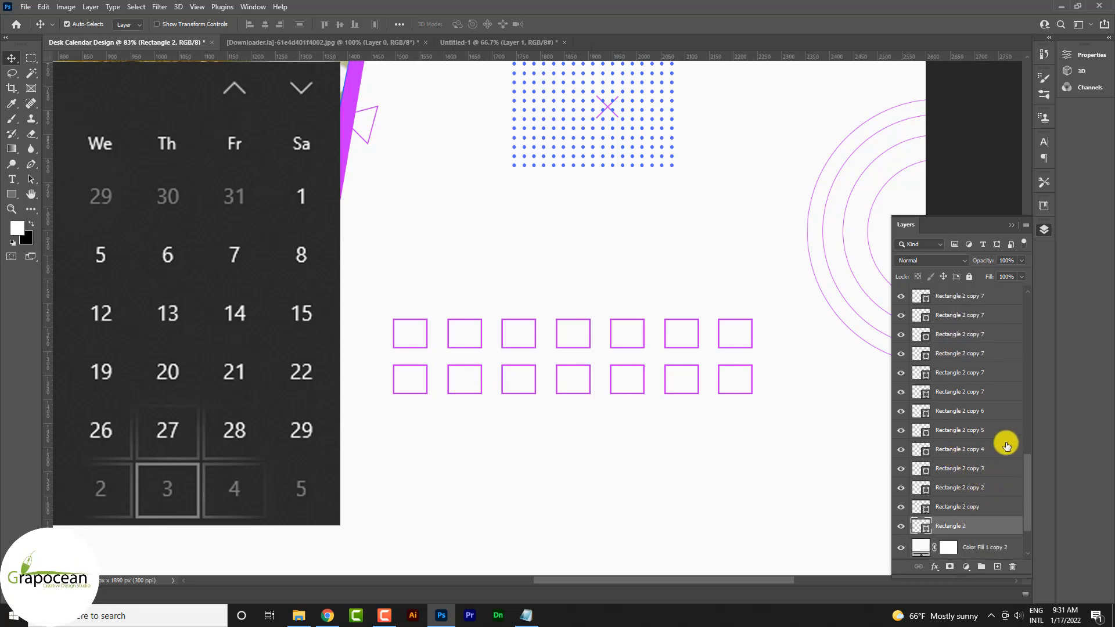
scroll(1011, 443, up, 5)
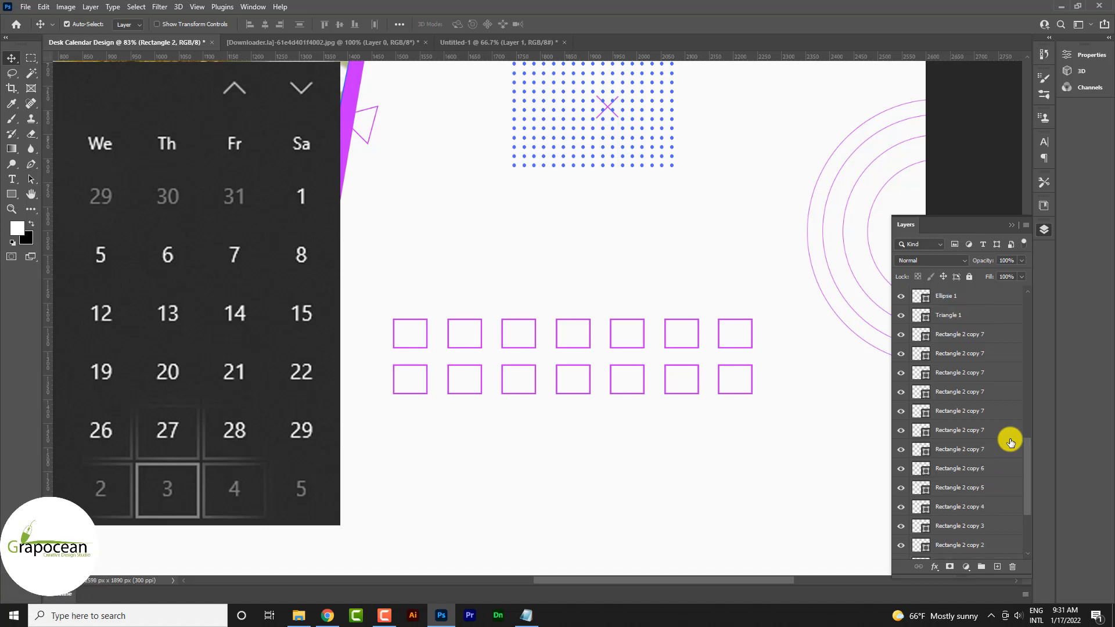
scroll(1010, 443, down, 5)
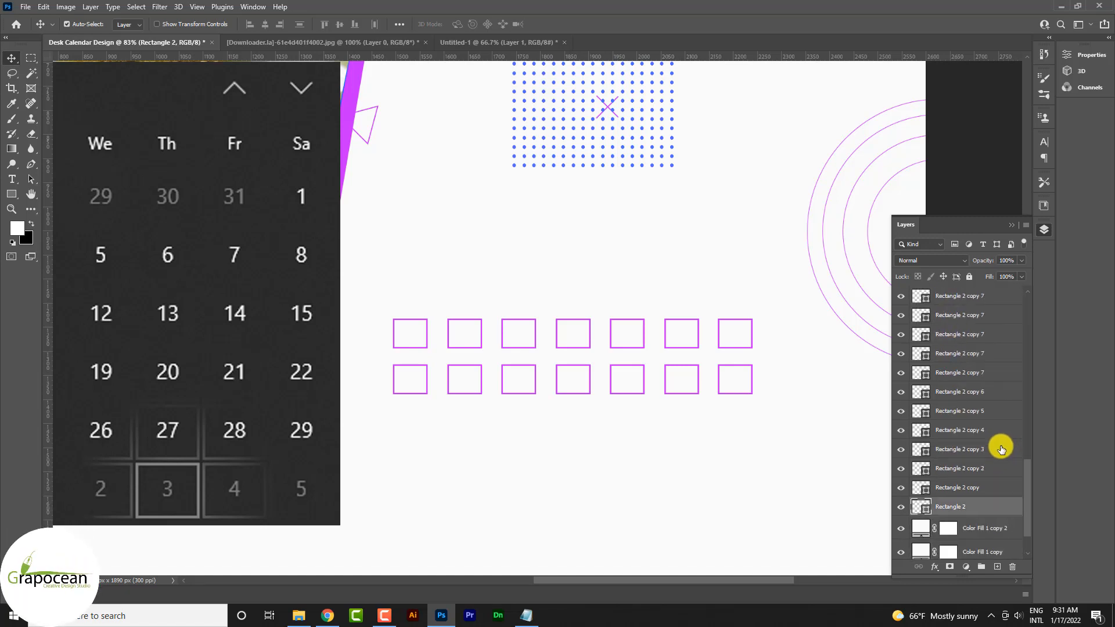
shift+click(990, 380)
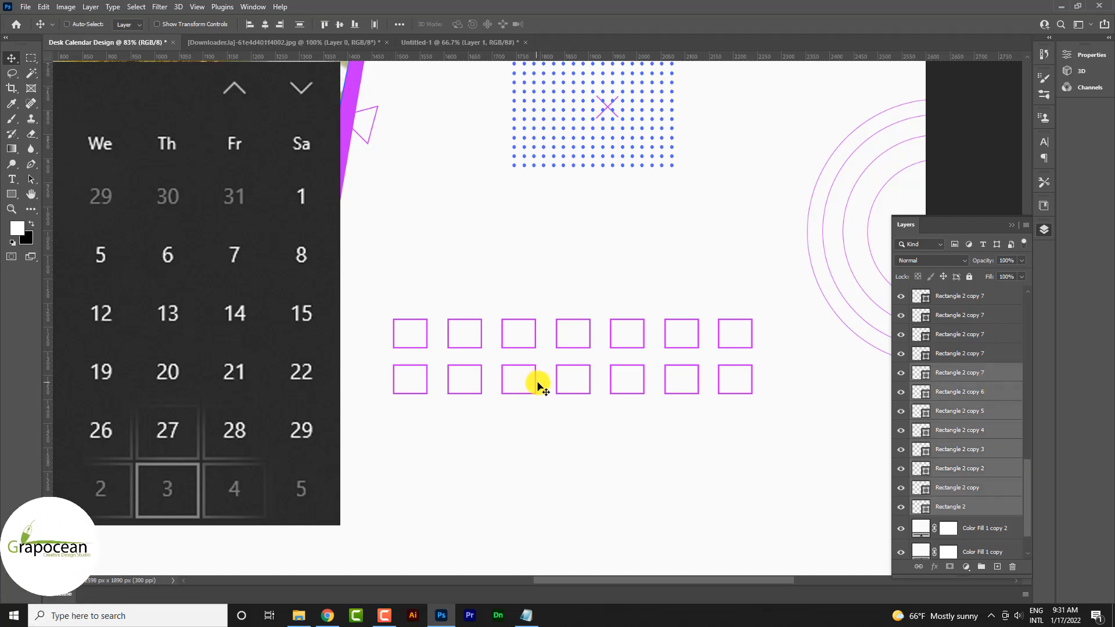
key(ctrl+t)
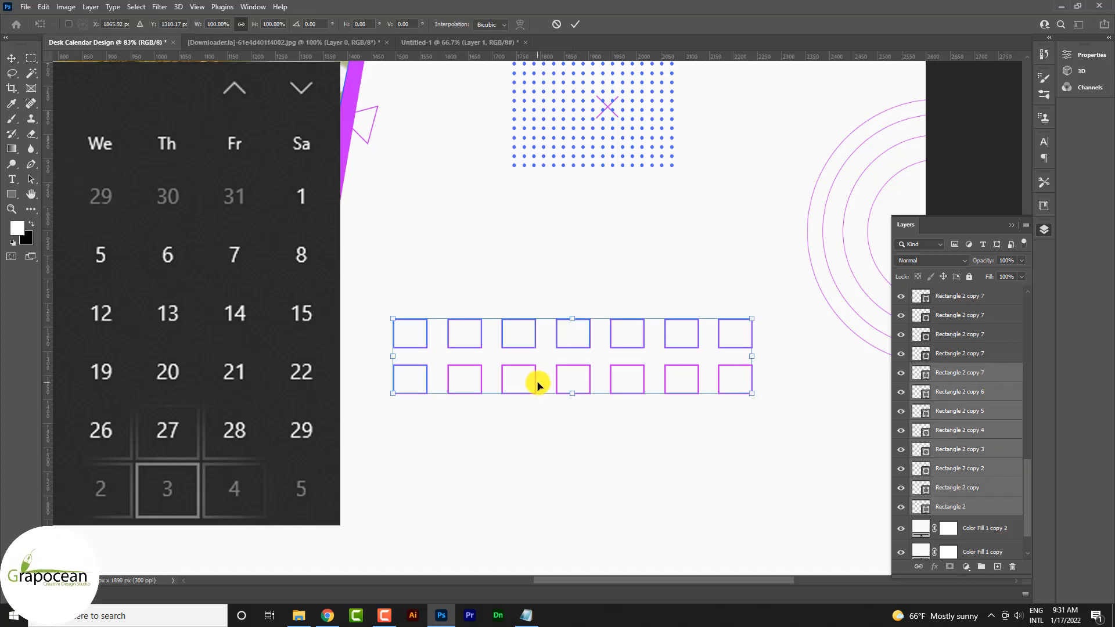
click(578, 26)
click(743, 459)
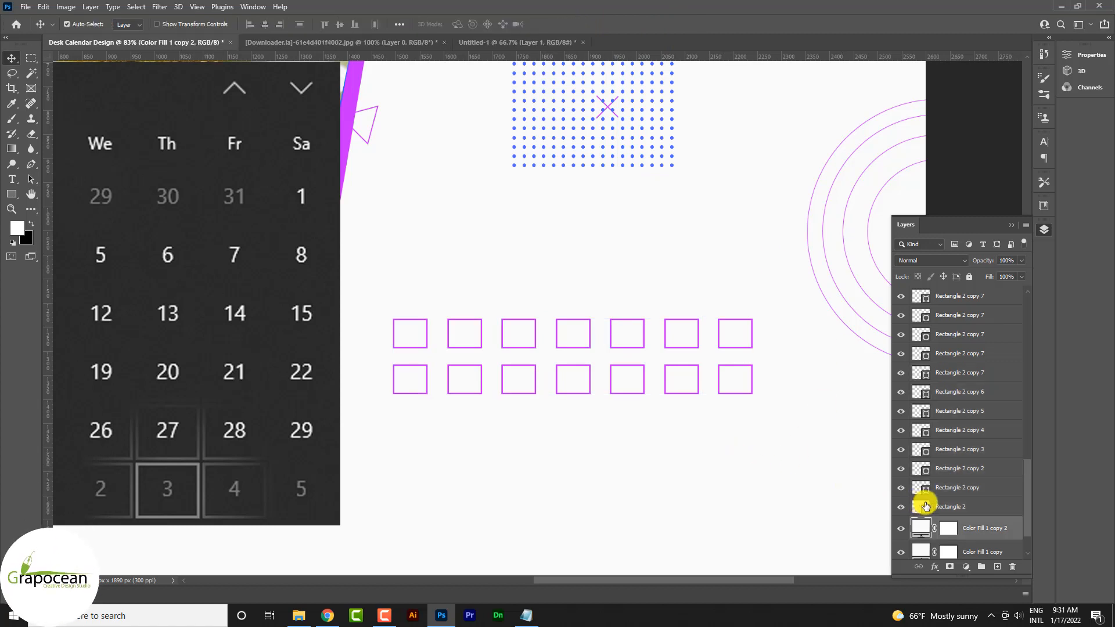
Duplicate the seven rectangles of the top row and place the copies below the existing rows, extending the grid to five rows.
click(948, 505)
shift+click(988, 391)
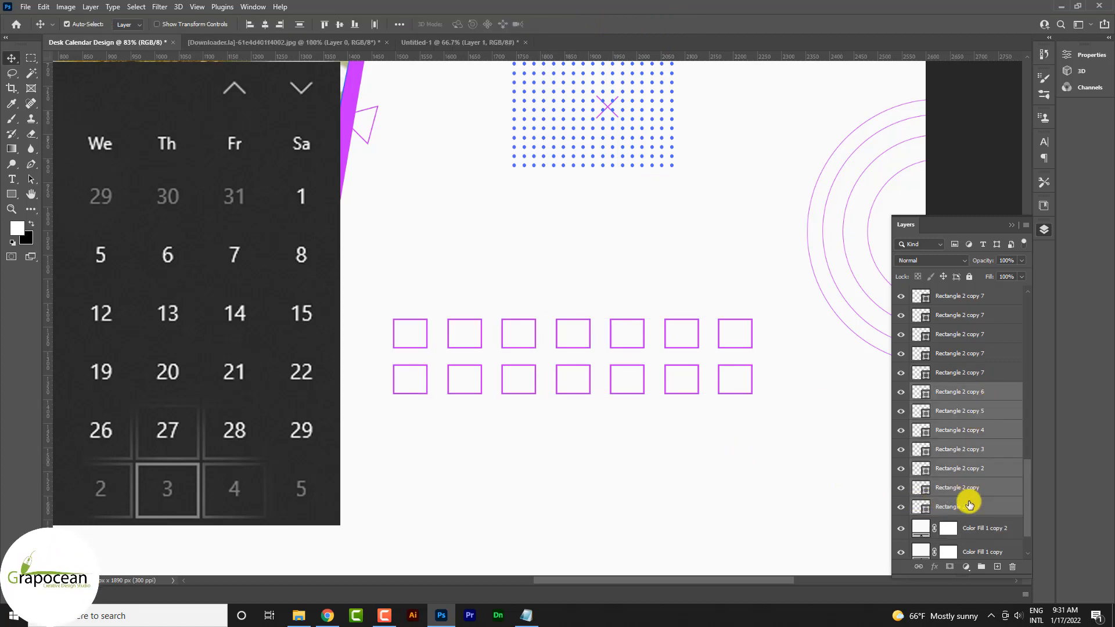
key(ctrl+t)
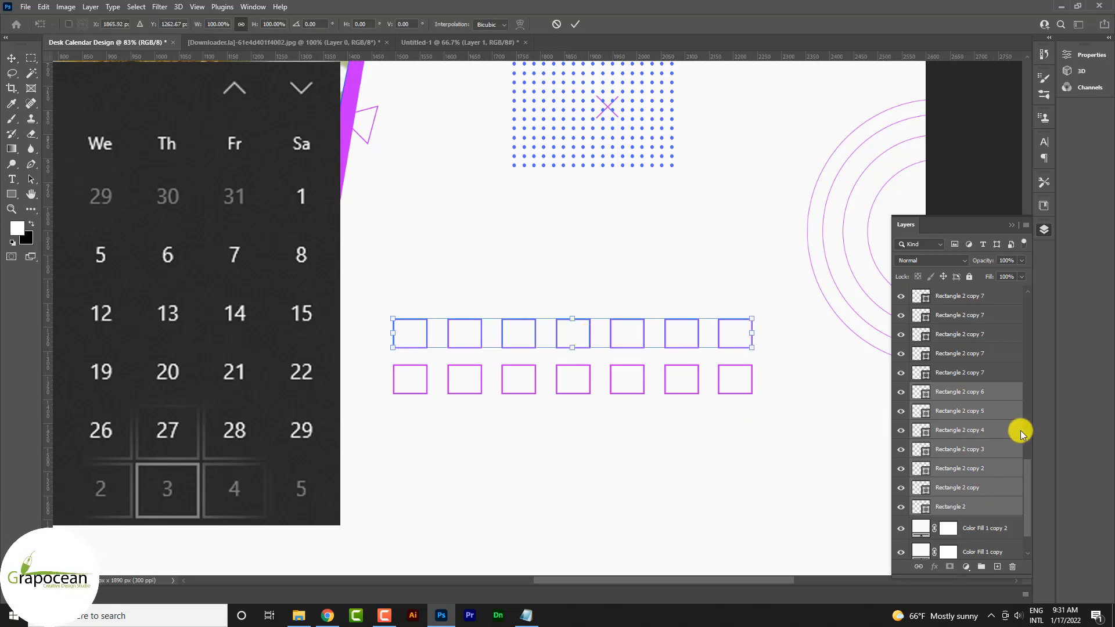
click(575, 24)
key(ctrl+j)
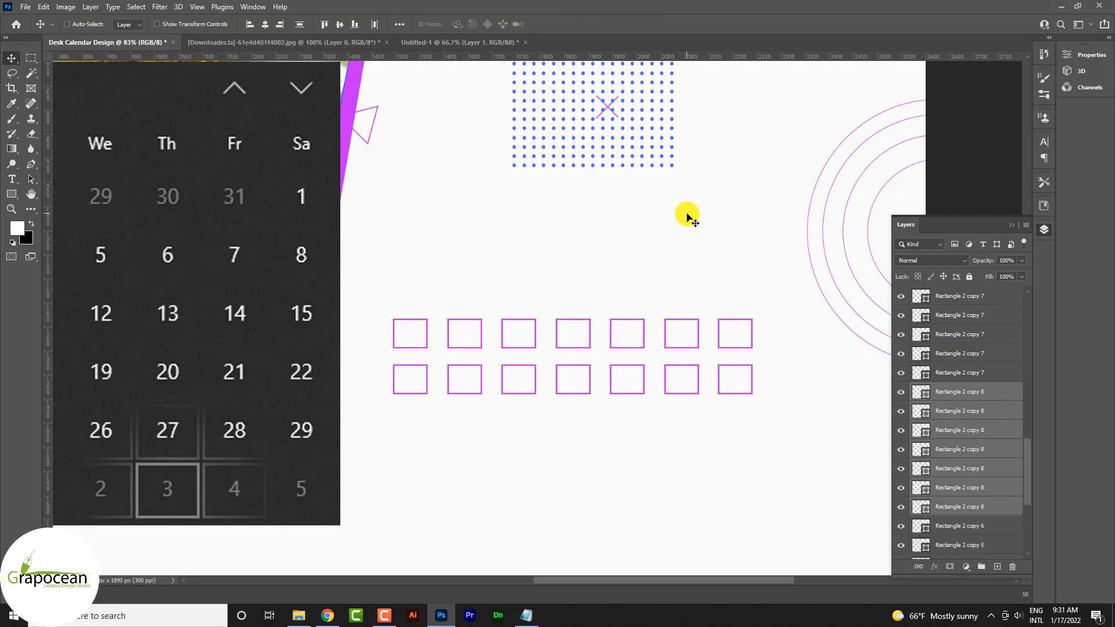
key(ctrl+t)
drag(582, 349, 574, 409)
scroll(592, 428, up, 3)
scroll(573, 416, up, 2)
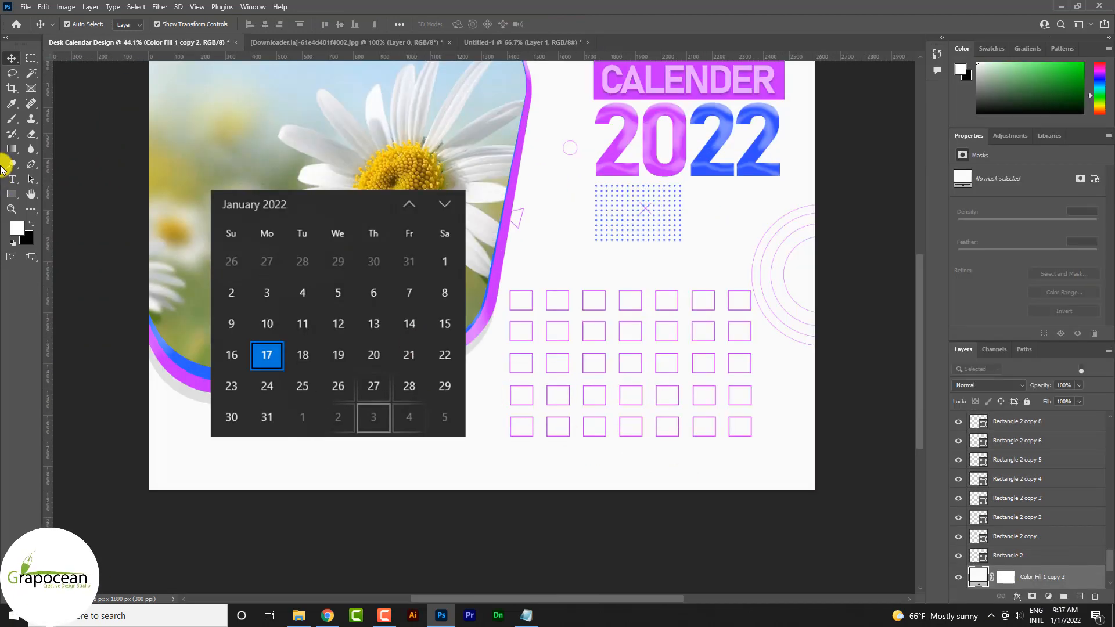
Create a new empty layer directly above Color Fill 1 copy 2, beneath all the rectangle layers.
click(12, 181)
scroll(1056, 563, up, 3)
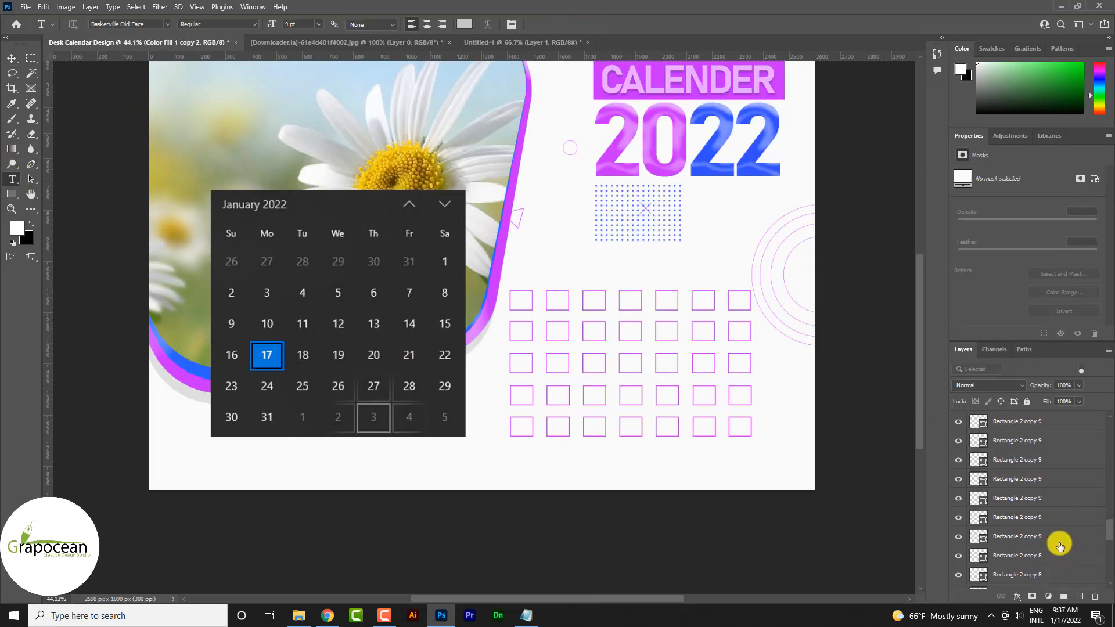
drag(1110, 543, 1110, 489)
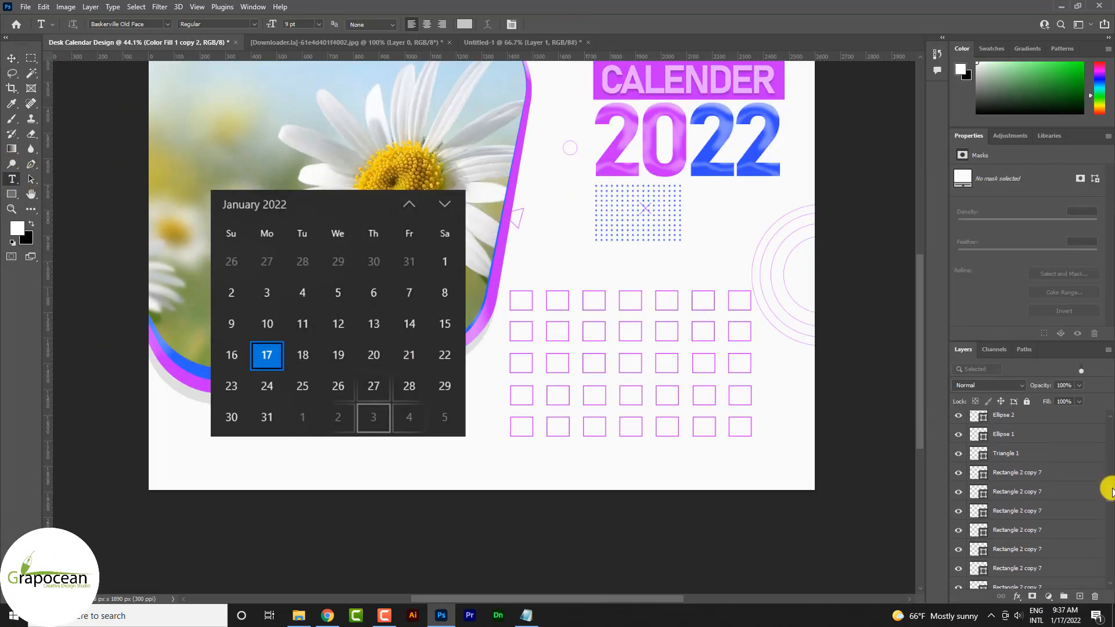
click(1046, 476)
scroll(1067, 536, up, 3)
scroll(1068, 538, down, 5)
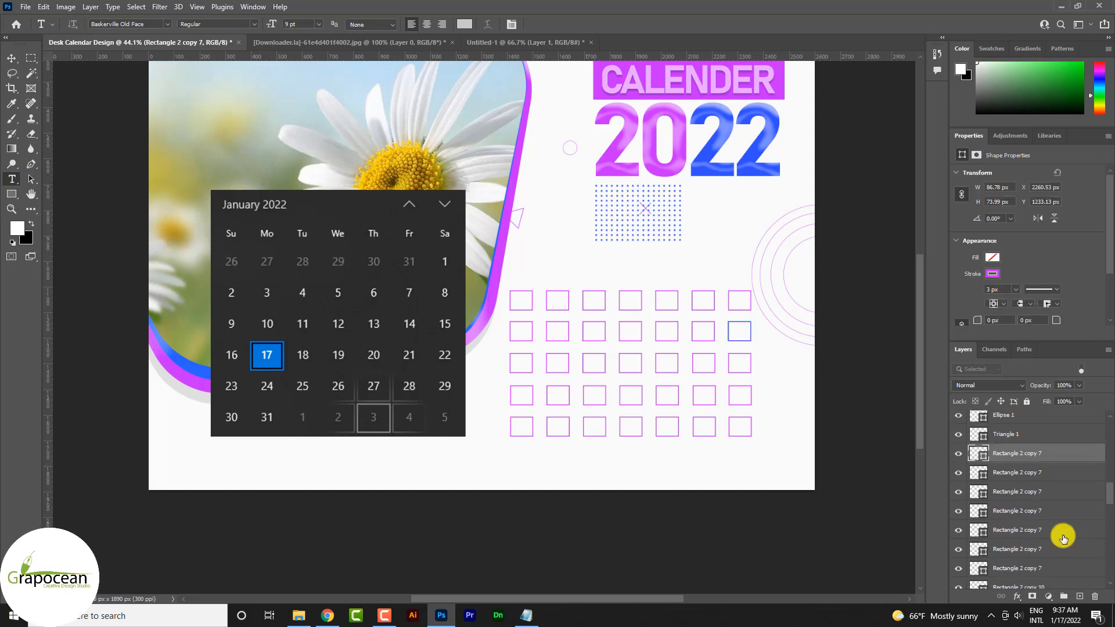
scroll(1043, 581, down, 4)
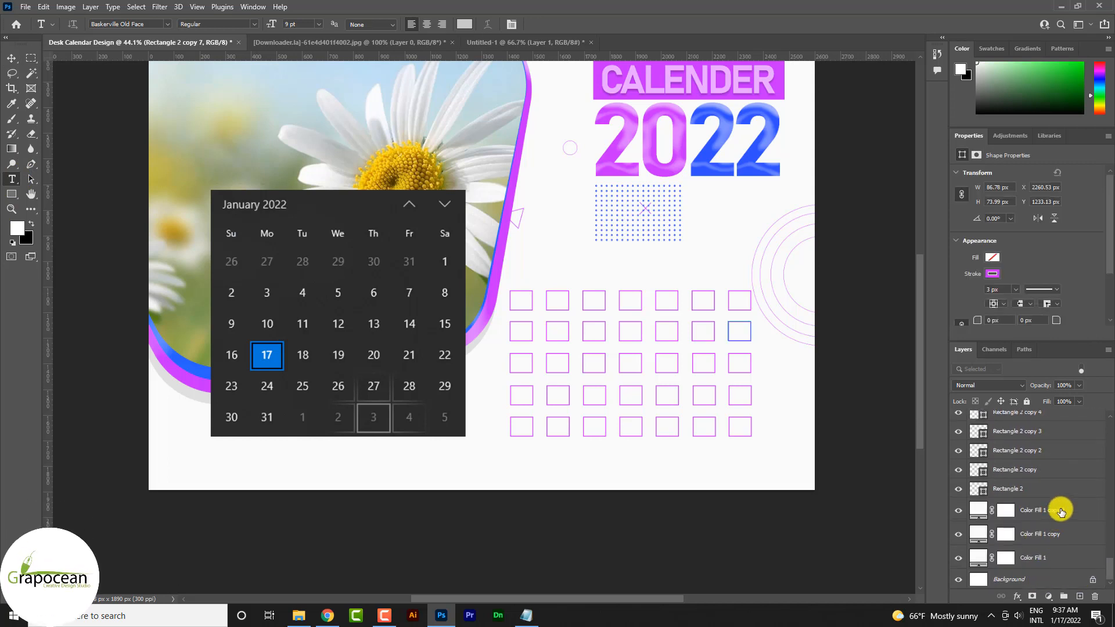
click(1056, 510)
click(1080, 596)
Add the text label "Sa" and position it just above the last column of boxes.
scroll(649, 348, up, 8)
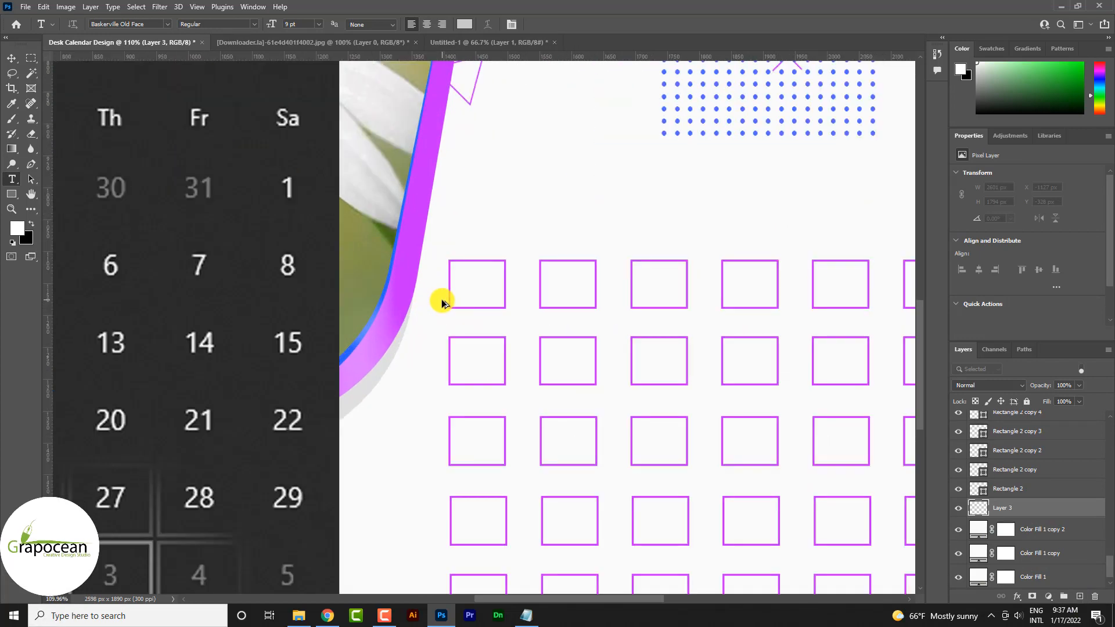
scroll(598, 331, down, 6)
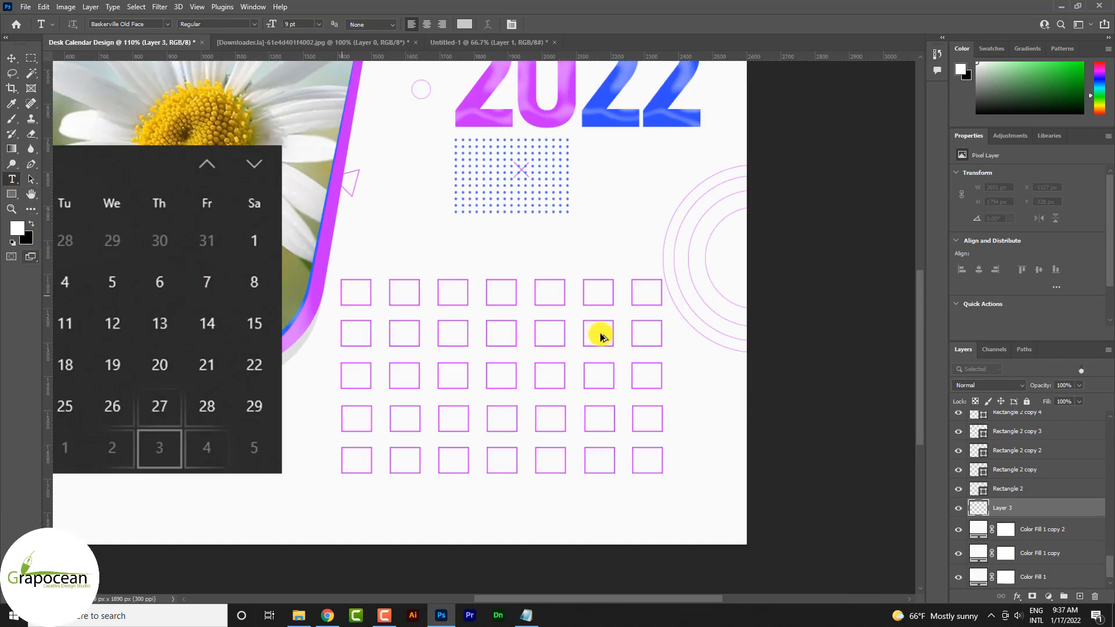
click(703, 394)
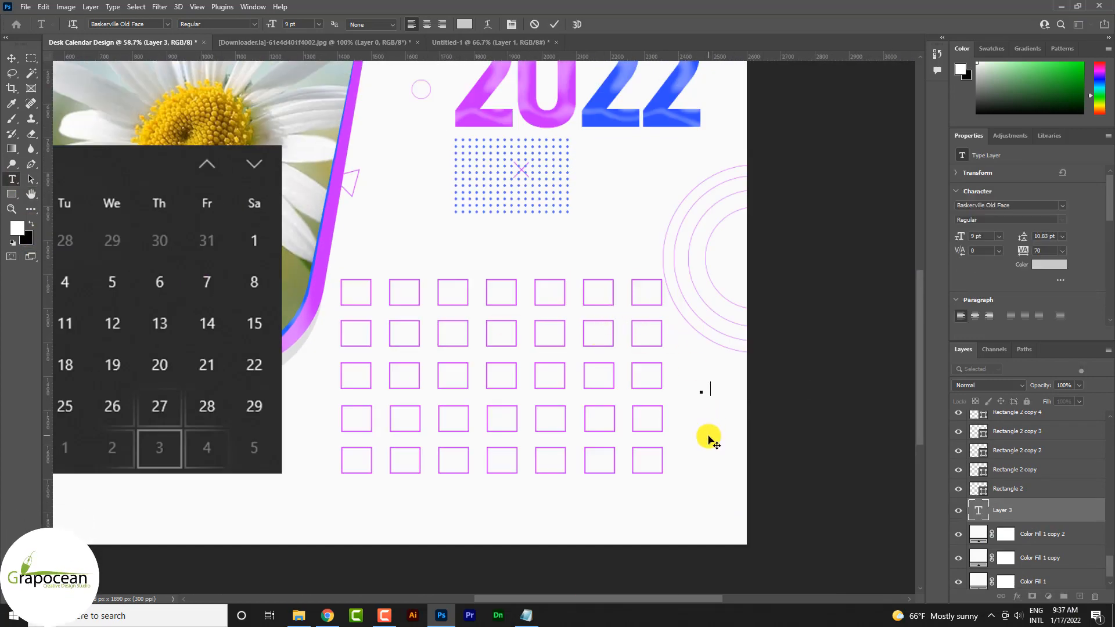
text(A)
click(12, 58)
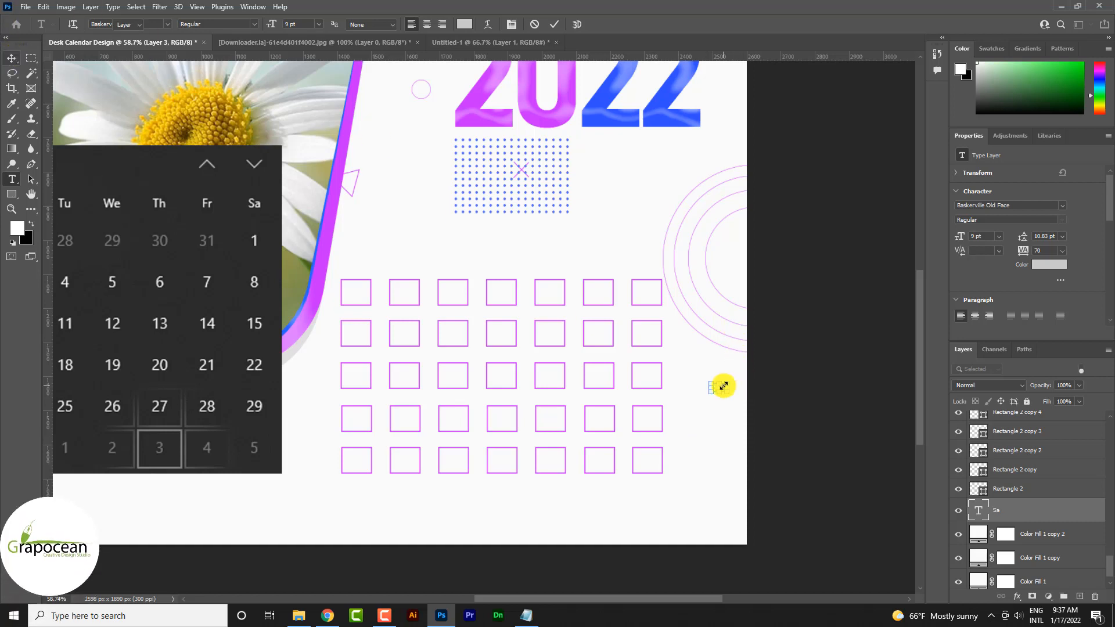
drag(721, 386, 662, 276)
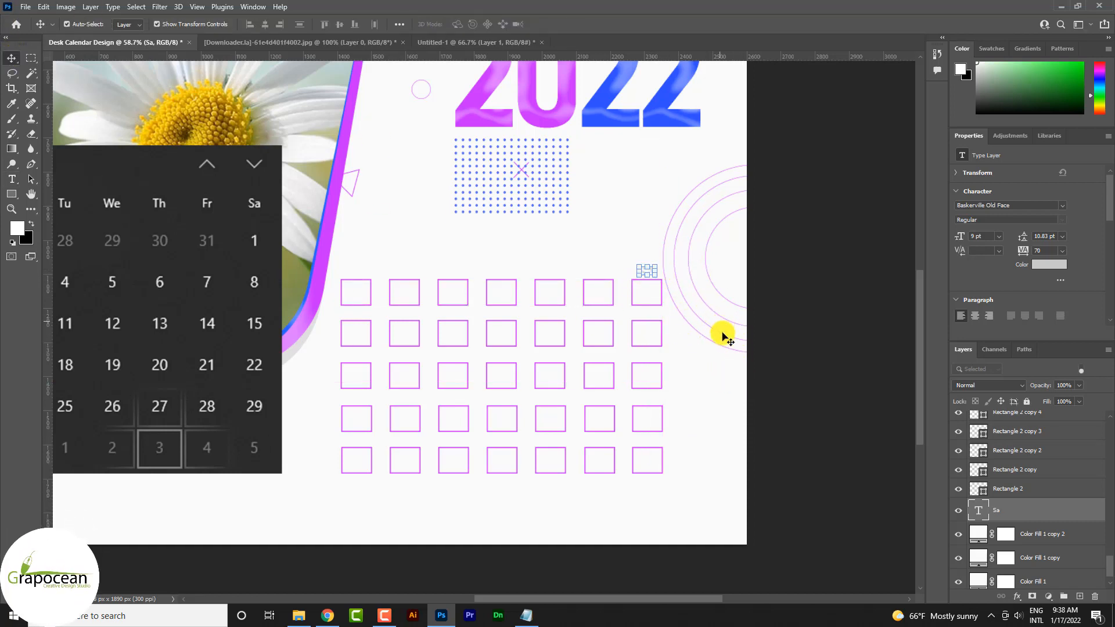
Format the SA label as Roboto Bold at 12 pt.
click(12, 179)
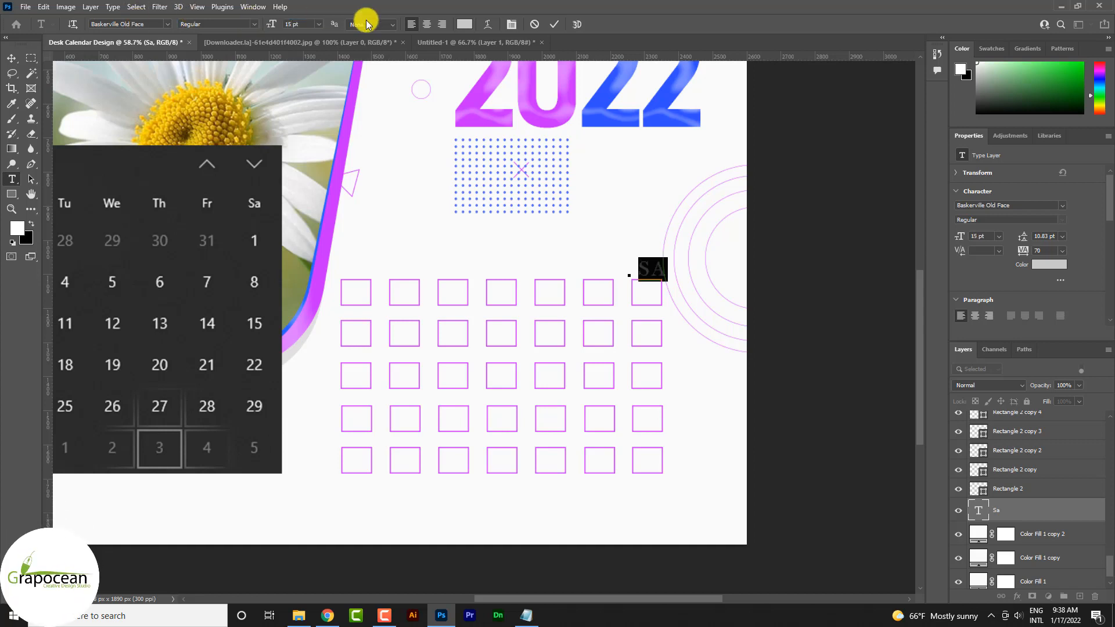
click(293, 24)
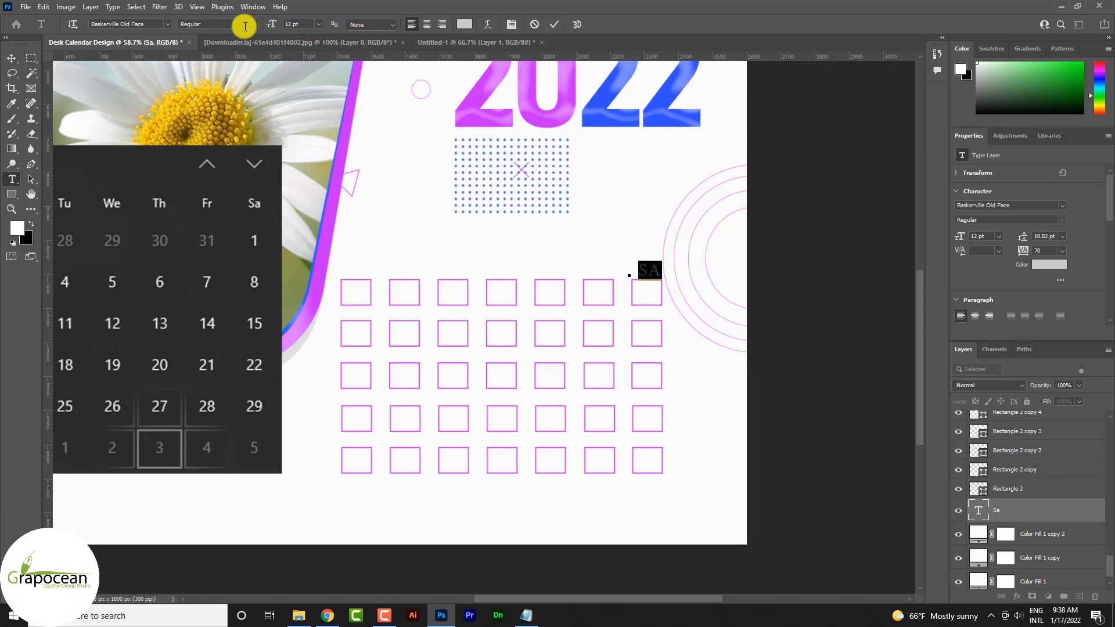
click(170, 24)
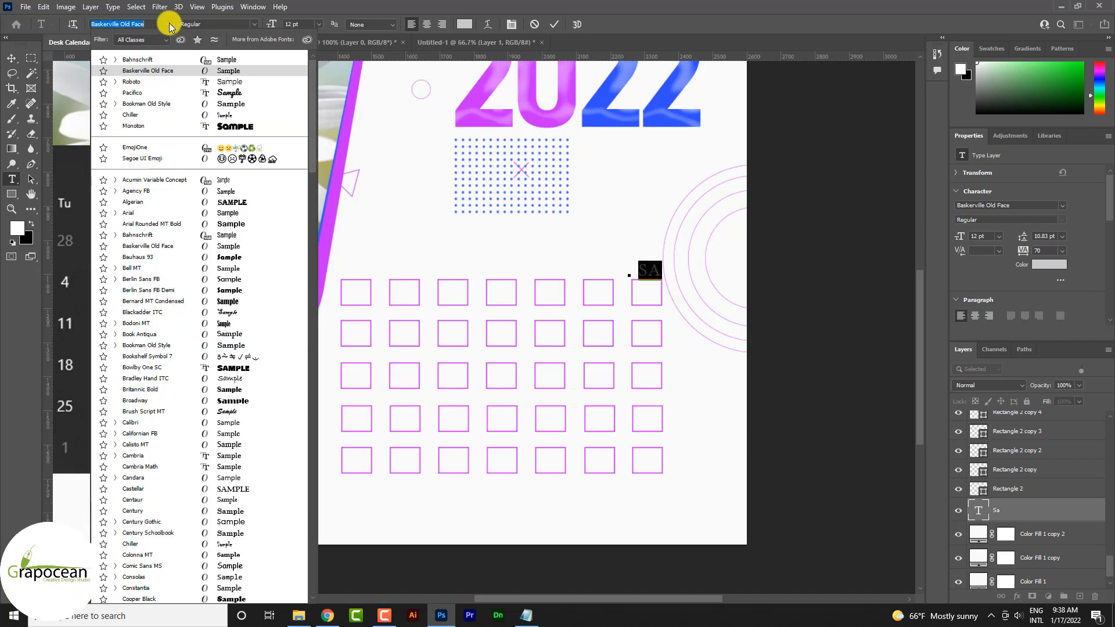
click(190, 81)
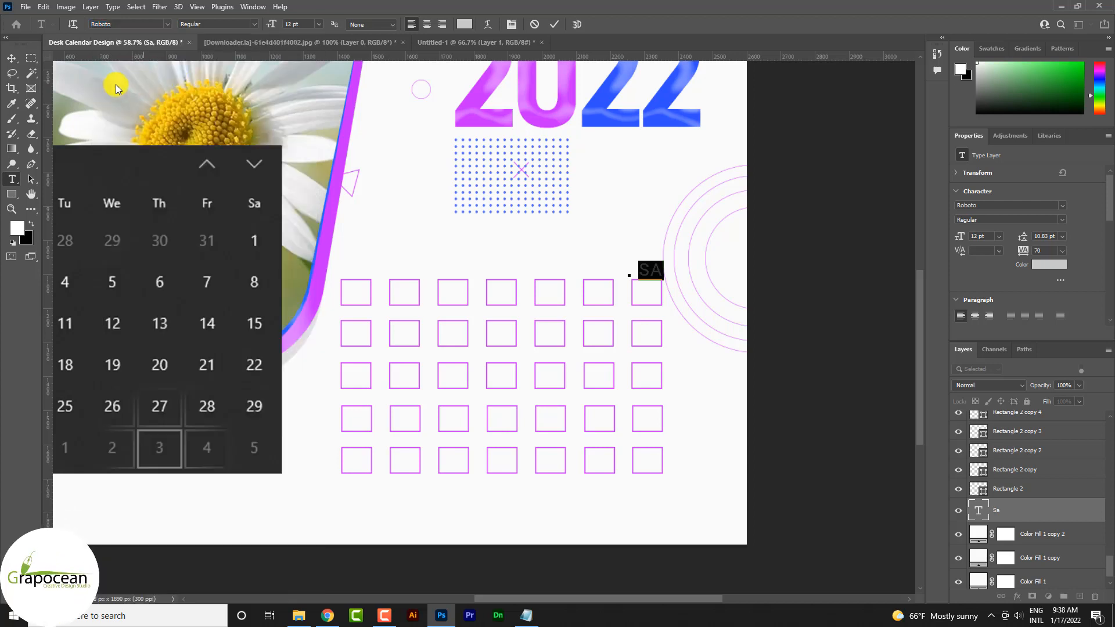
click(249, 23)
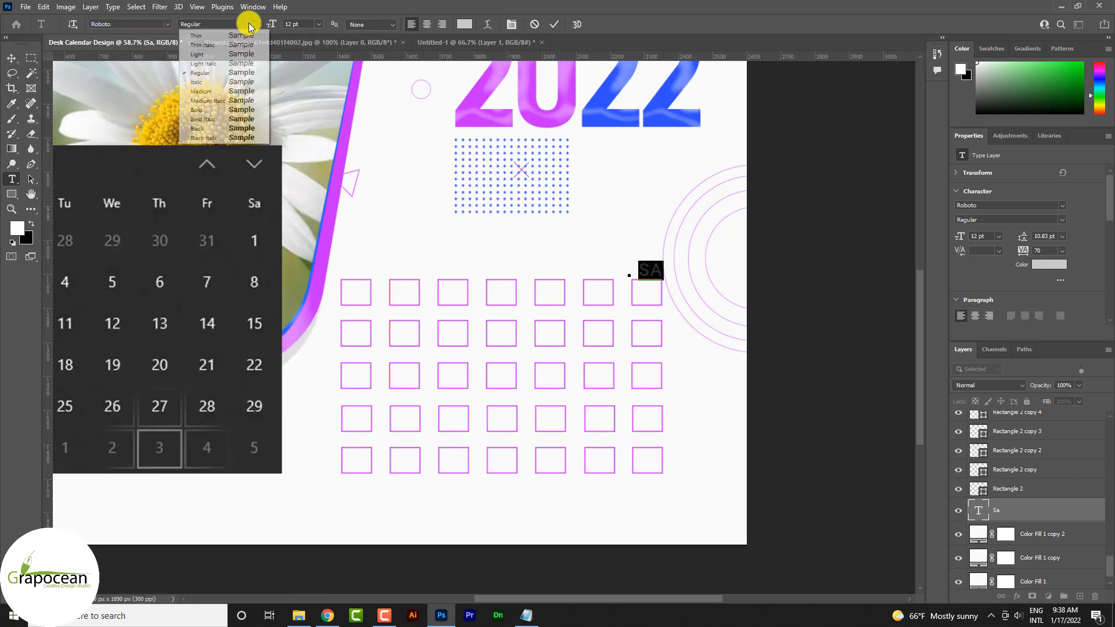
click(206, 115)
click(12, 59)
Align the enlarged SA label horizontally over the top box of the last column.
scroll(649, 289, up, 1)
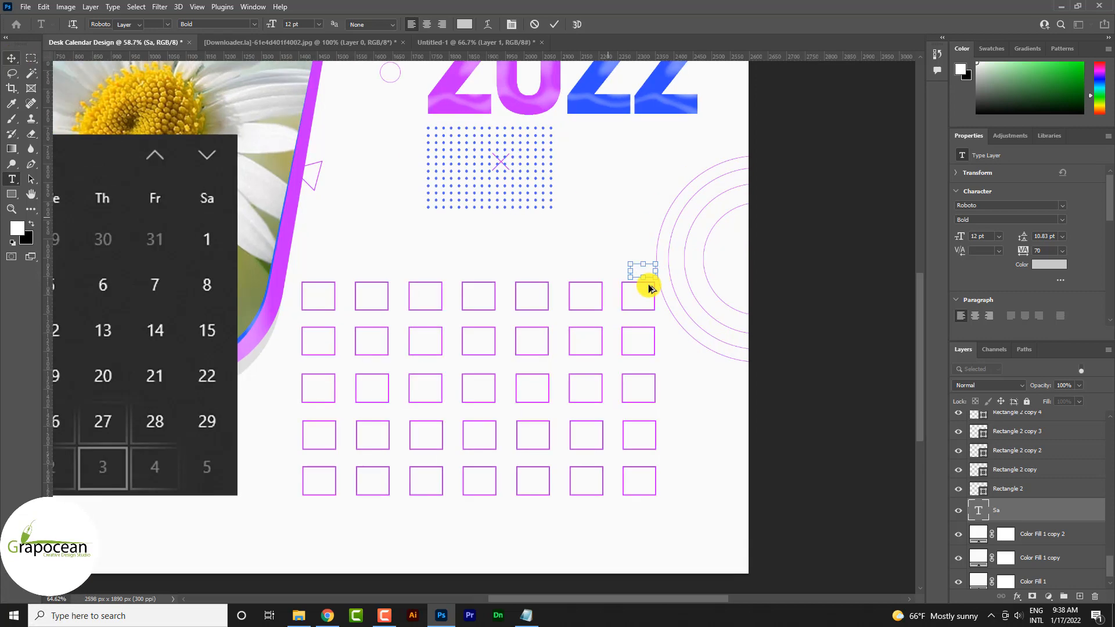
scroll(649, 289, up, 5)
key(v)
drag(627, 281, 677, 279)
Change the SA label's text colour to dark grey 2b2b2b, sampled from the January 2022 reference calendar's background.
click(13, 185)
scroll(420, 164, down, 3)
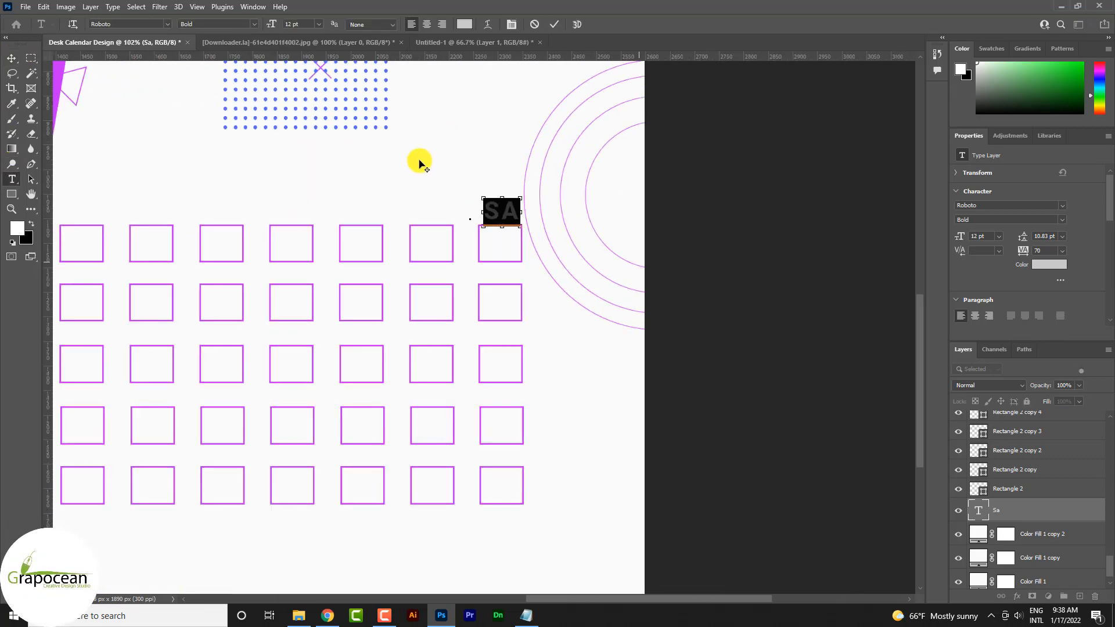
scroll(420, 165, down, 5)
click(465, 24)
click(234, 127)
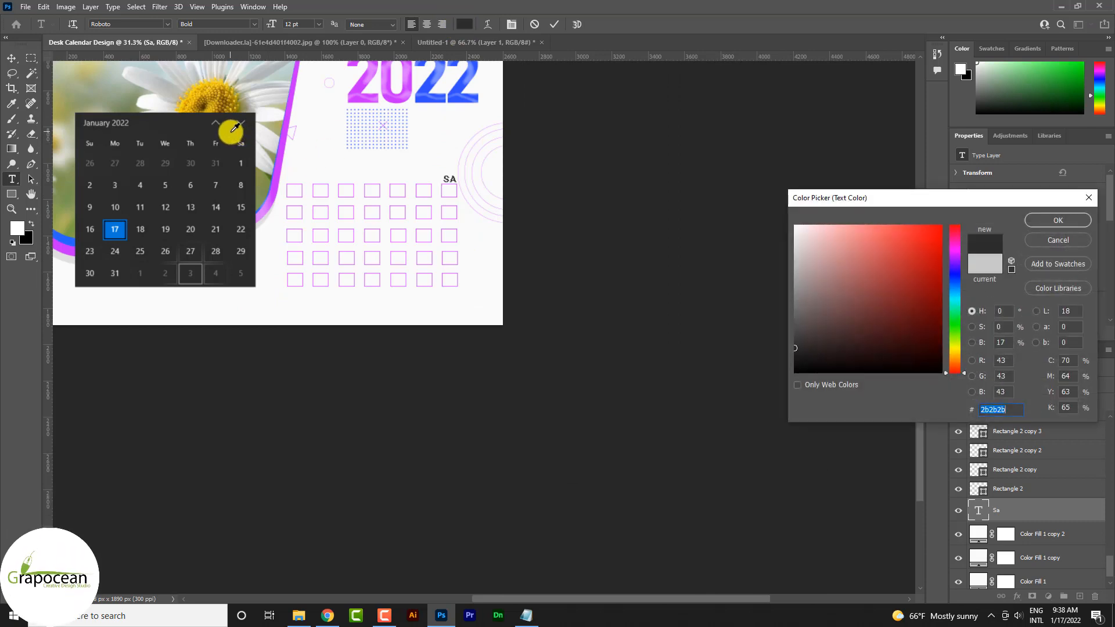
click(1064, 224)
click(11, 58)
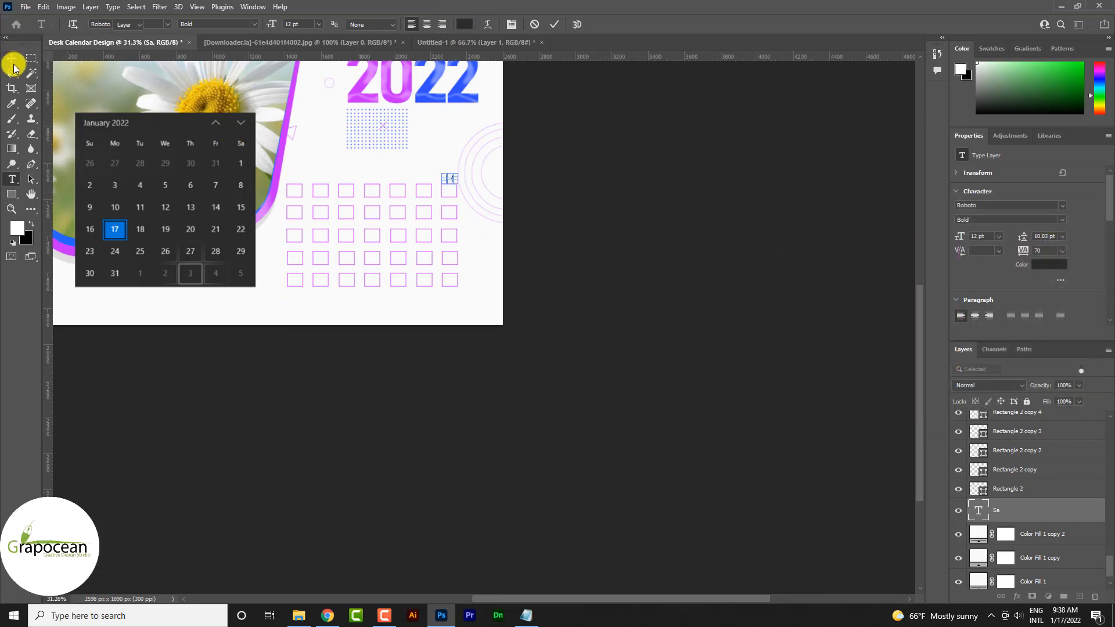
Move the SA label up about 50 px, keeping it centred over the last column of boxes.
scroll(451, 180, up, 4)
scroll(426, 164, up, 2)
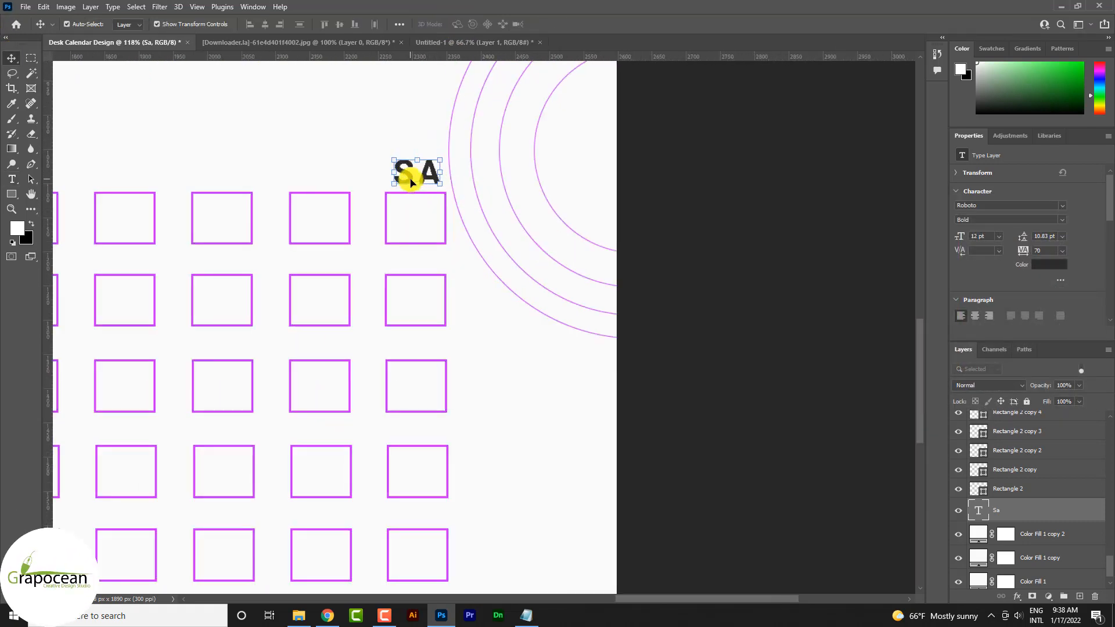
drag(411, 183, 411, 147)
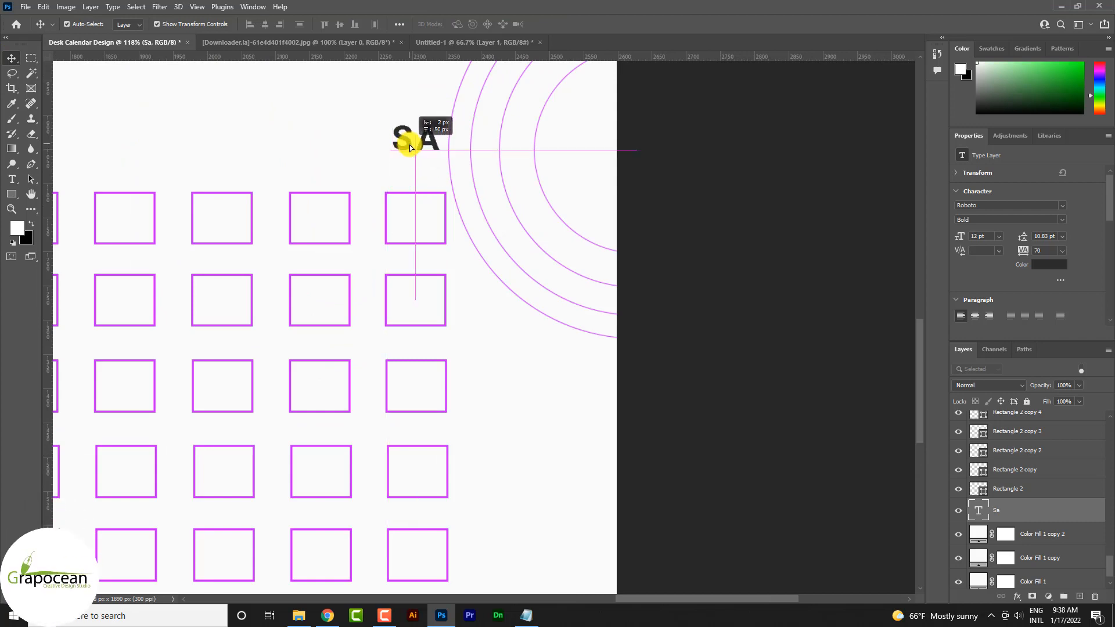
Duplicate the SA label level to the left, above the sixth column of boxes.
scroll(526, 197, down, 3)
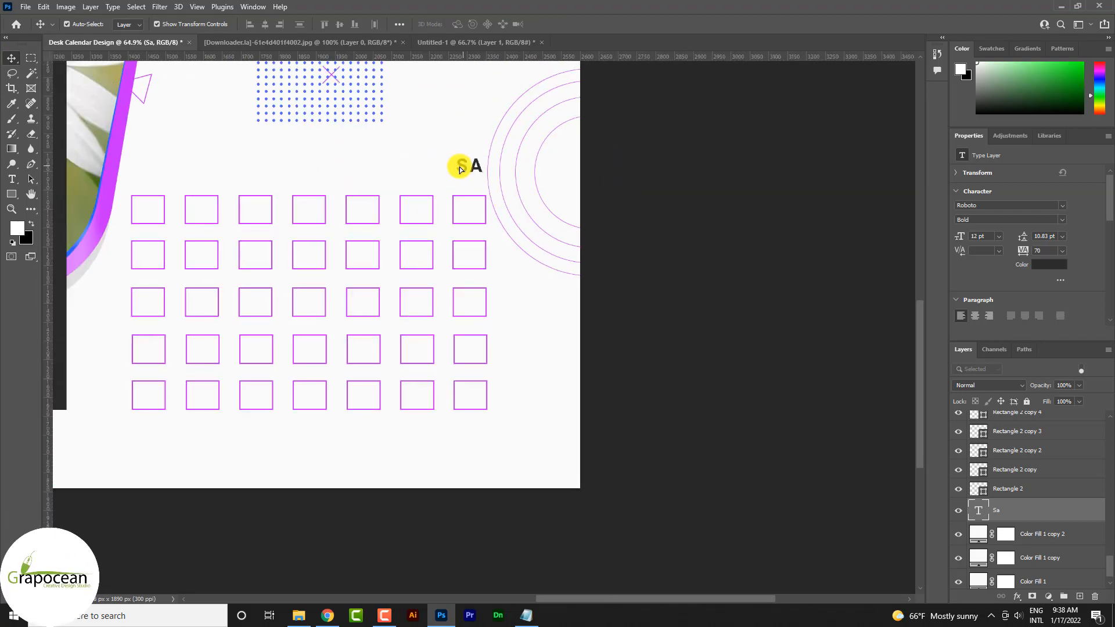
drag(415, 167, 411, 169)
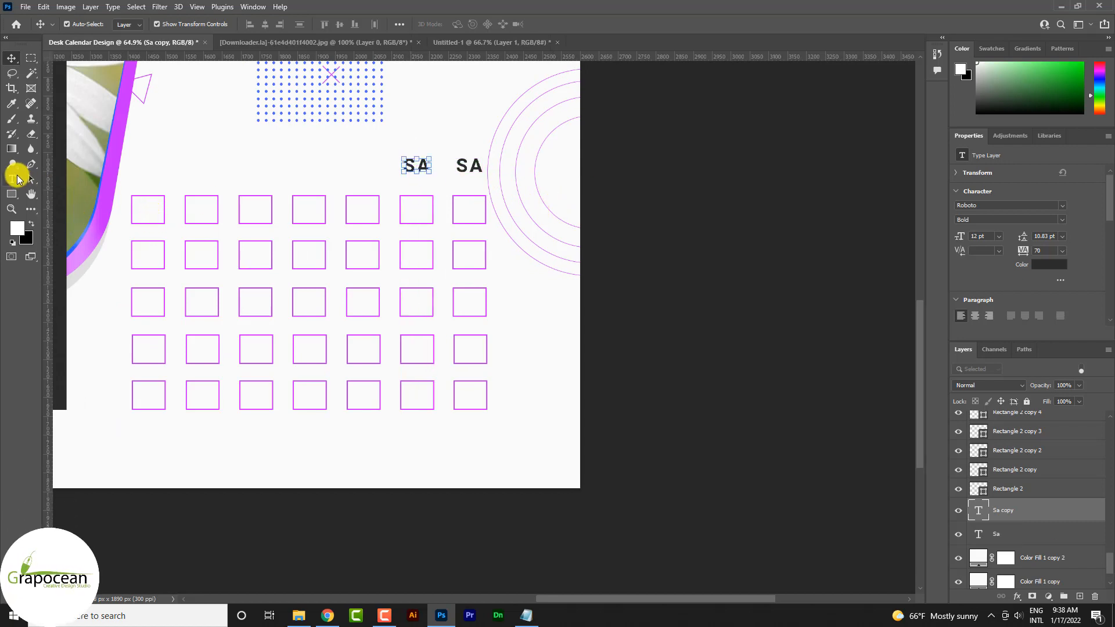
Tighten the letter tracking of the original SA label to 10.
click(11, 179)
scroll(424, 320, down, 2)
scroll(410, 244, up, 2)
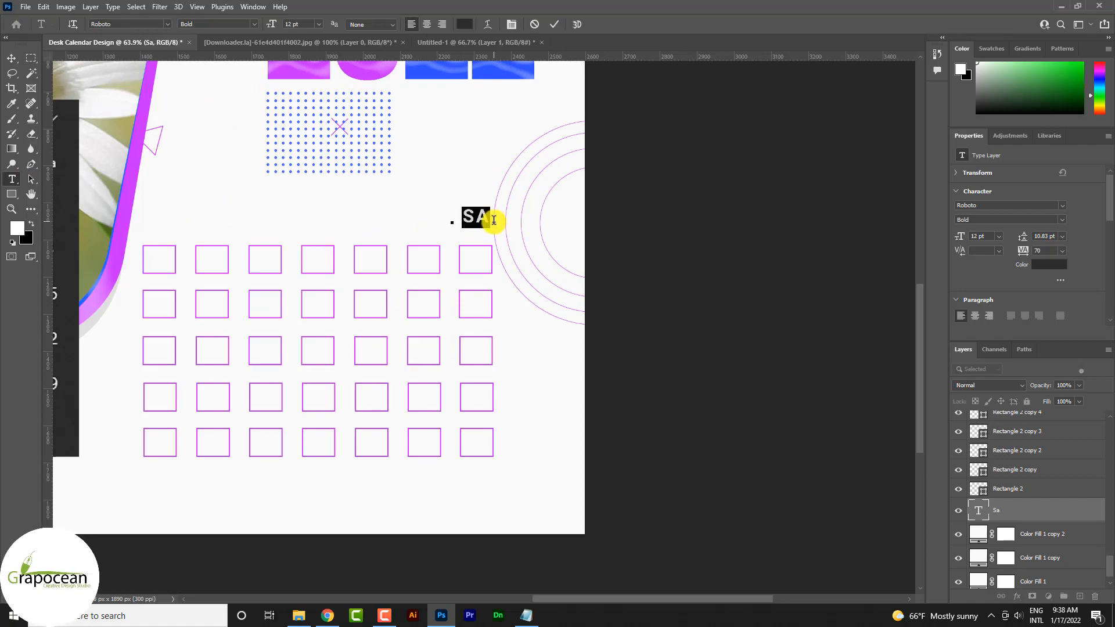
key(alt+Left)
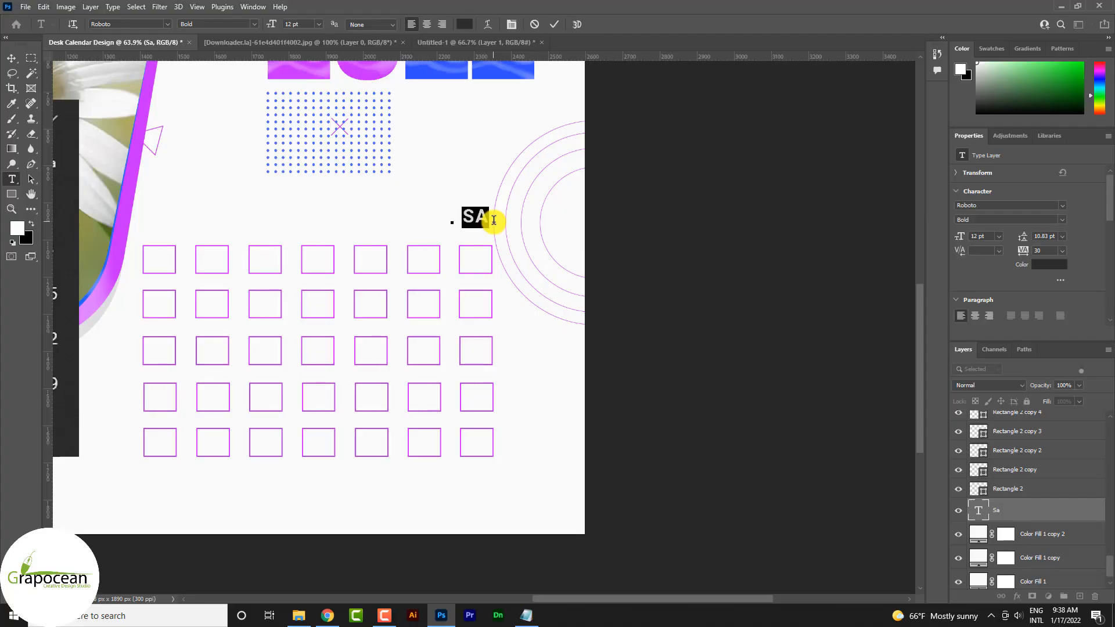
key(alt+Left)
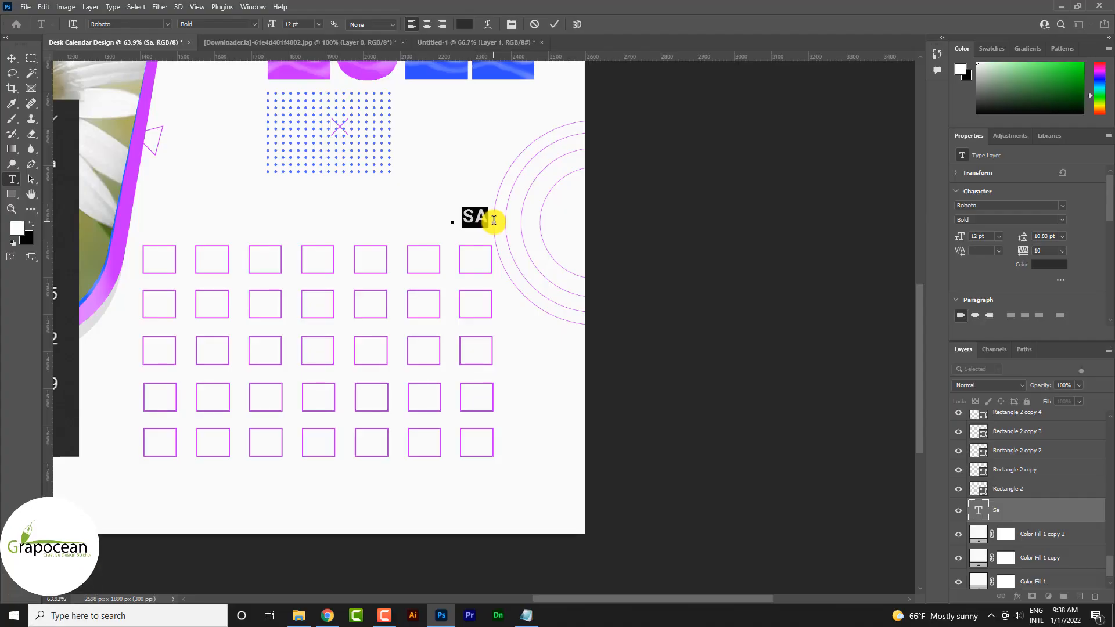
Recentre the SA label above the last column of boxes.
key(ctrl+Return)
key(v)
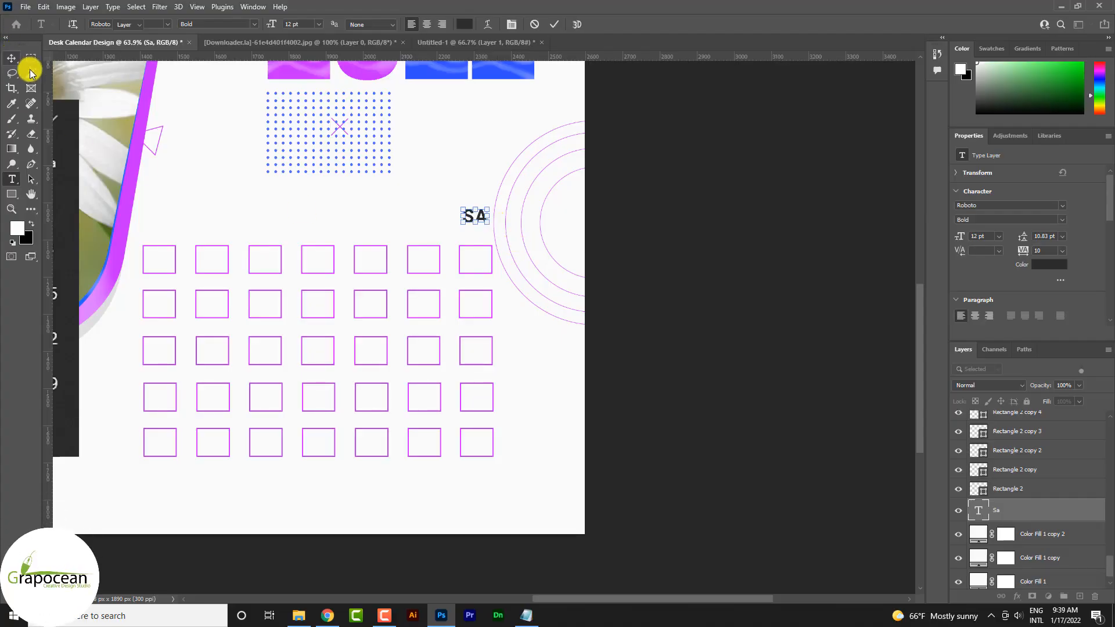
scroll(469, 210, up, 3)
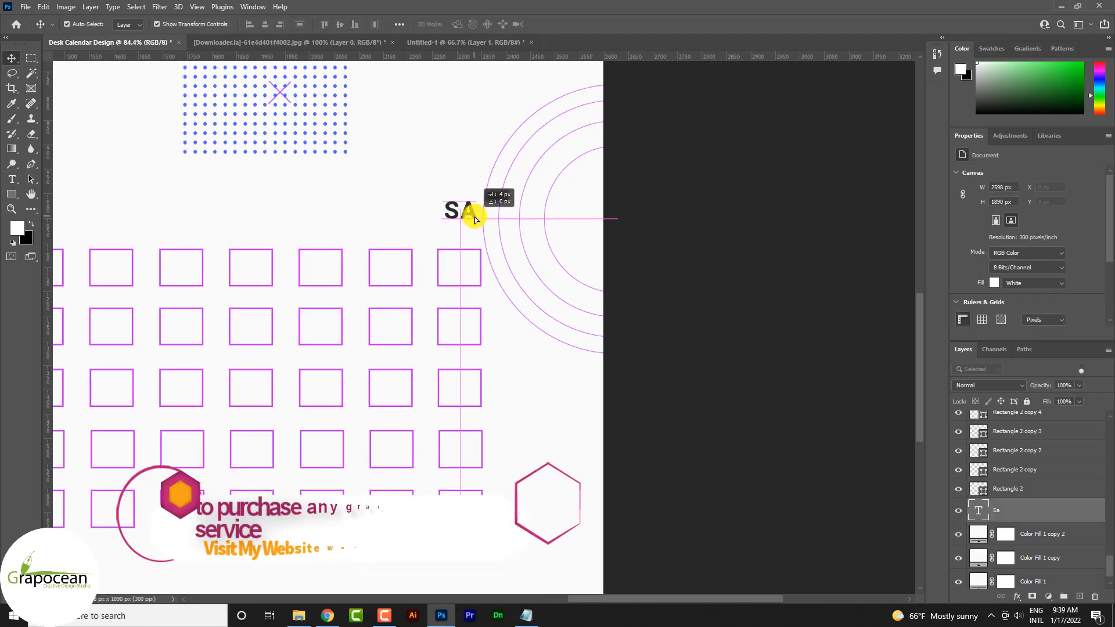
click(476, 217)
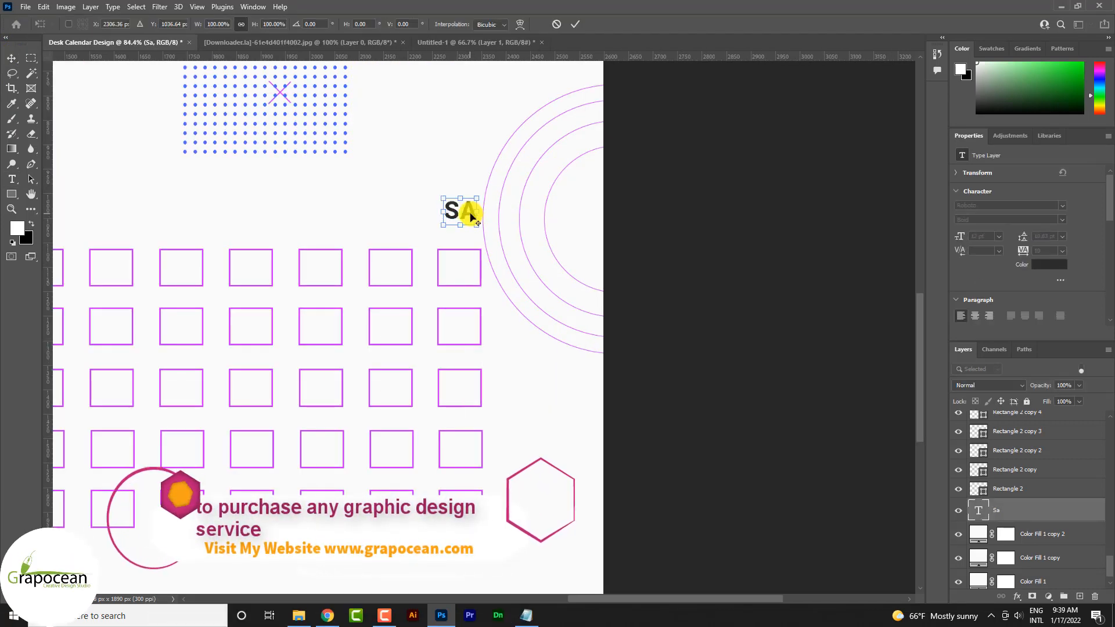
key(ctrl+t)
click(575, 24)
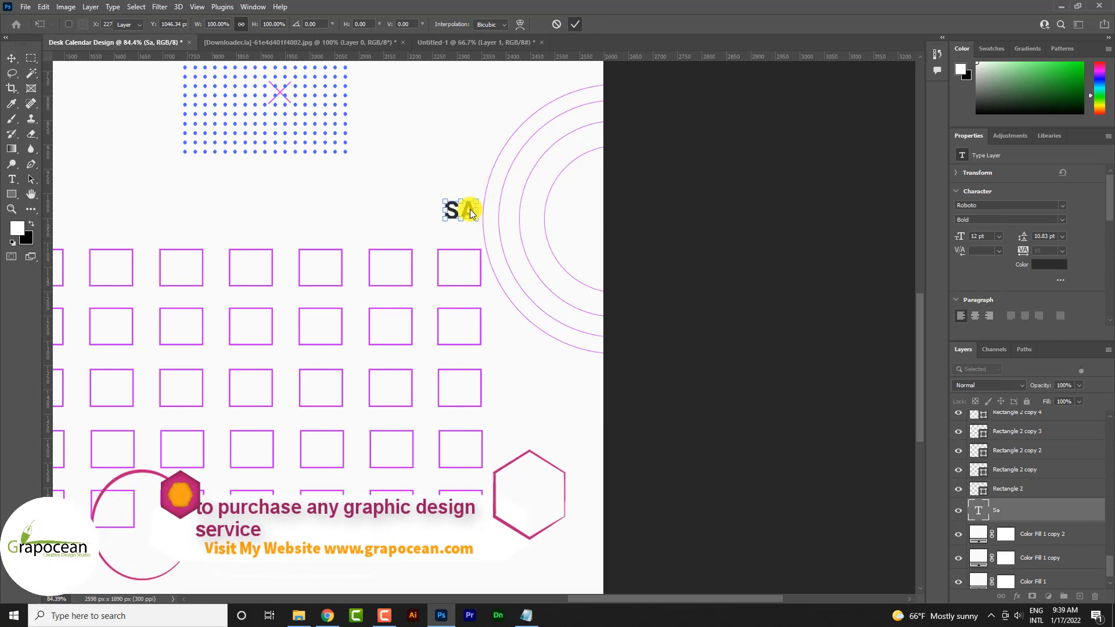
Duplicate the SA label level above the sixth column of boxes and change the copy's text to FR.
drag(462, 210, 395, 217)
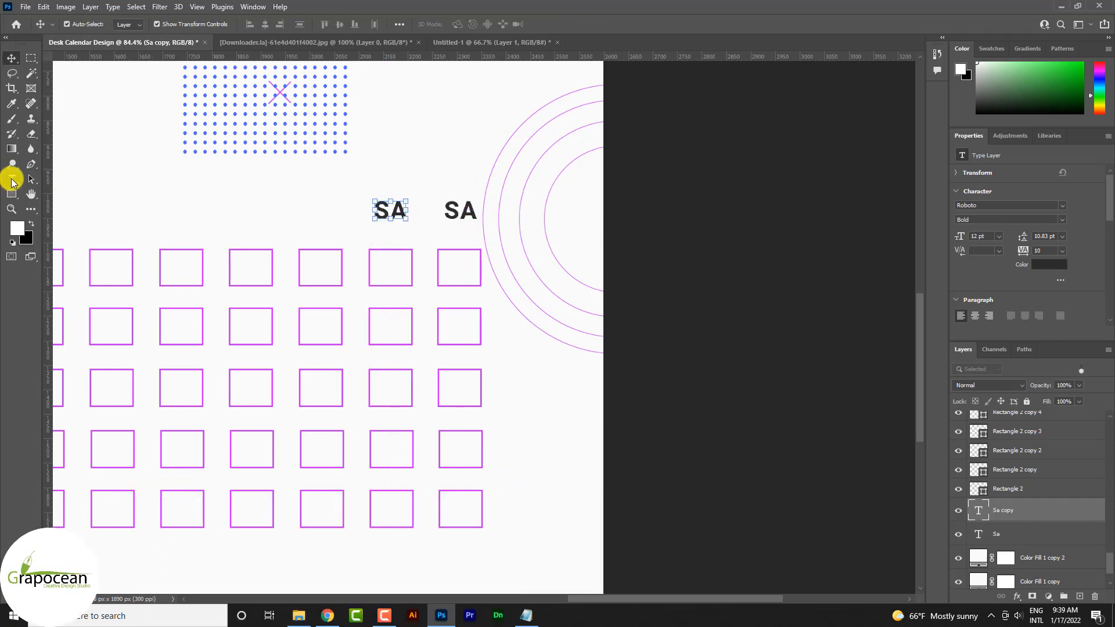
click(12, 179)
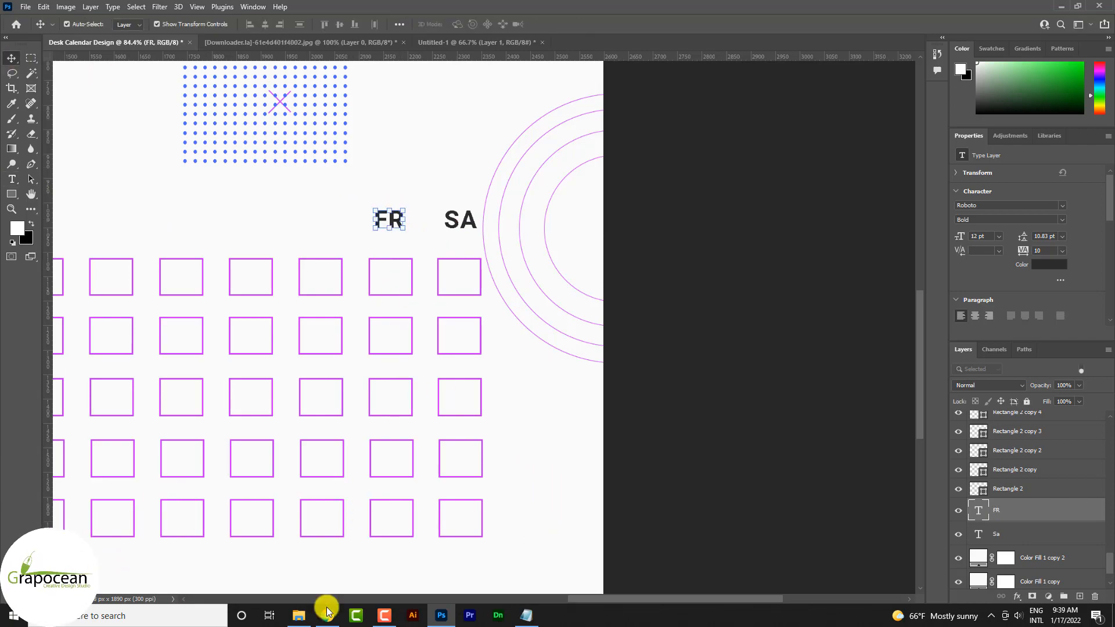
click(327, 615)
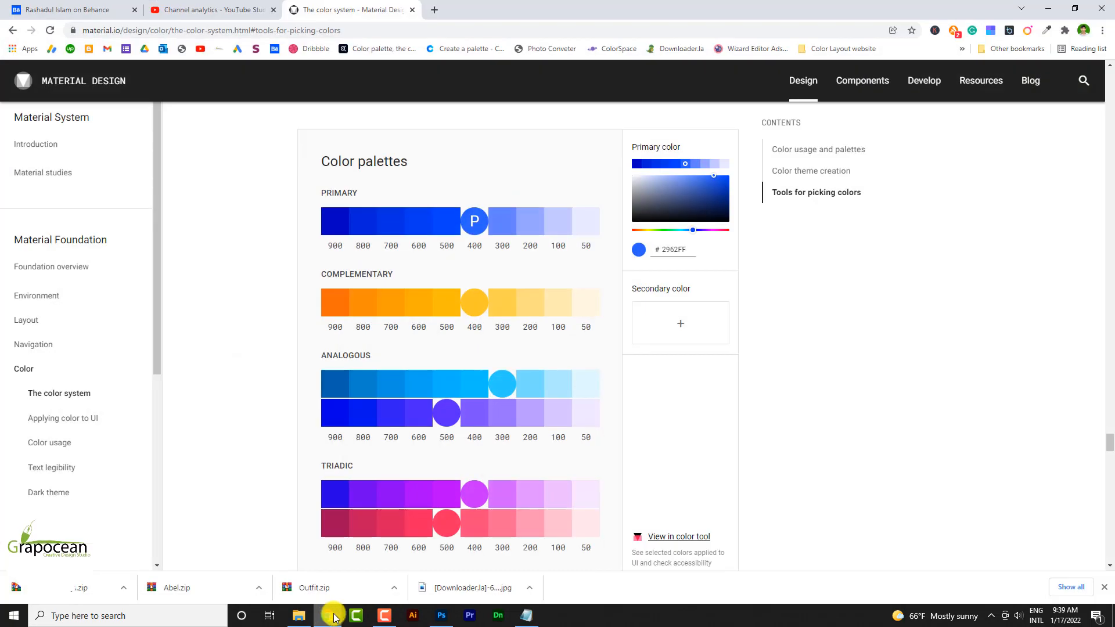
click(95, 377)
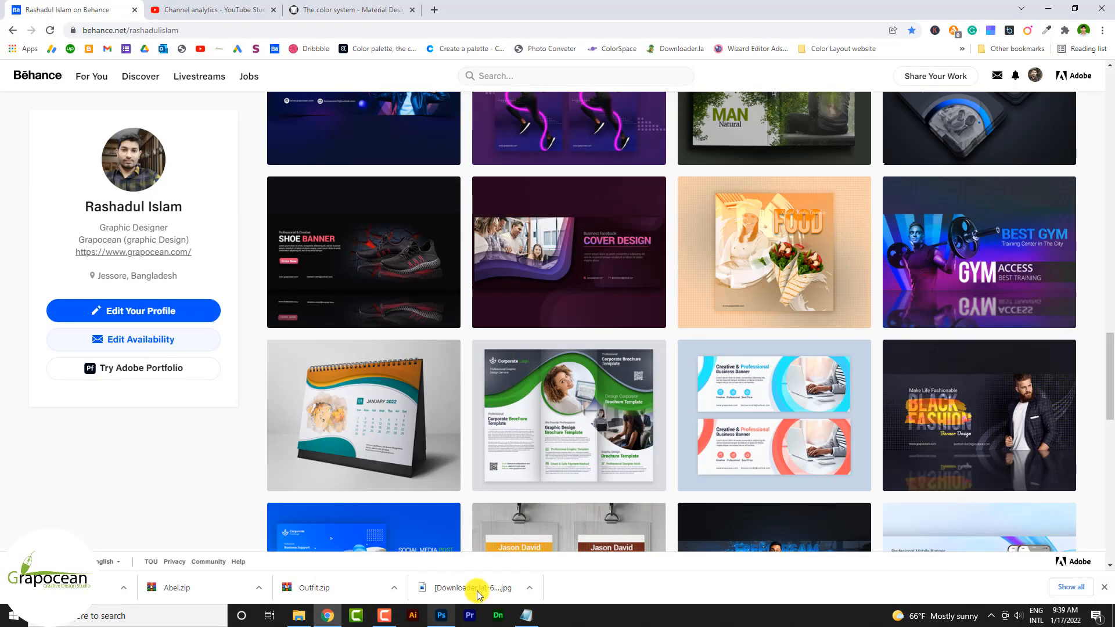
scroll(612, 378, down, 5)
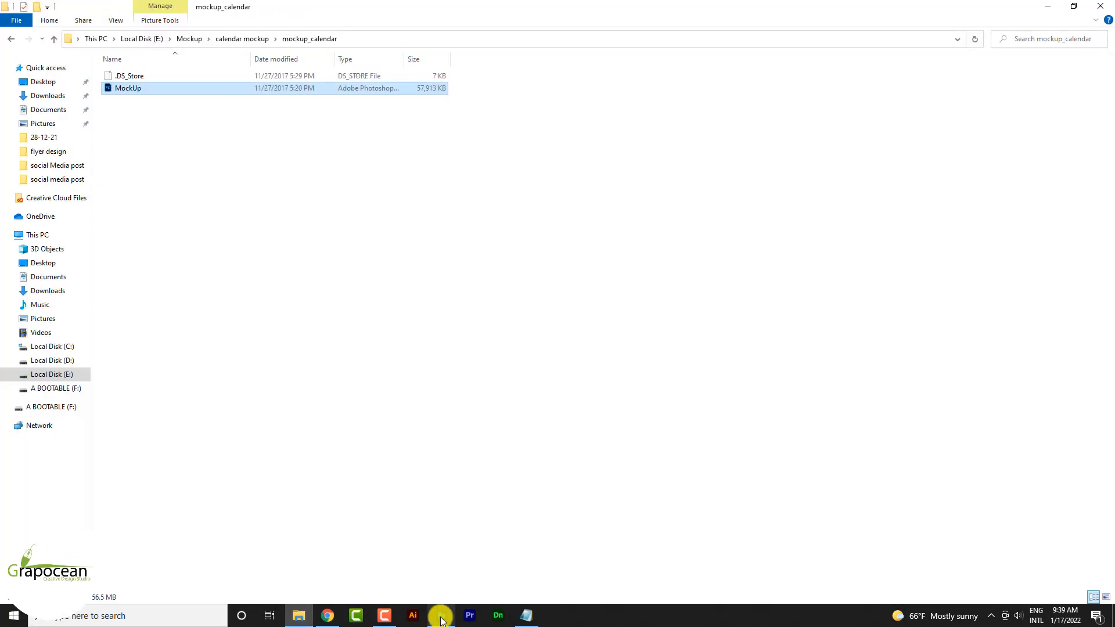
click(442, 615)
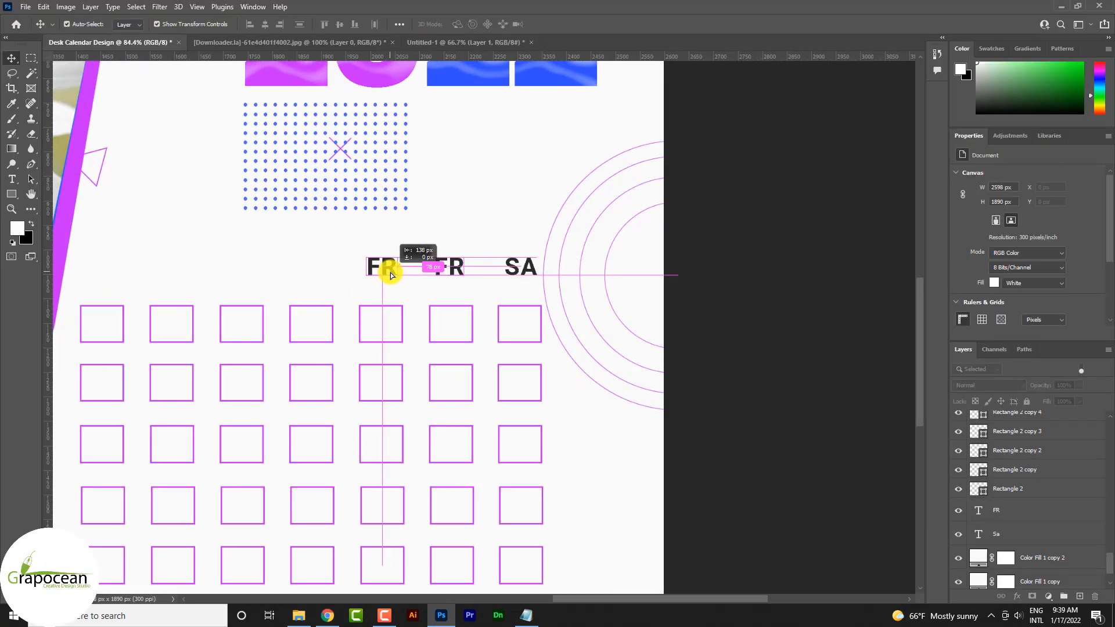
Duplicate the FR label level above the fifth column of boxes and change the copy's text to TH.
scroll(395, 281, down, 2)
text(h)
scroll(583, 390, down, 2)
click(11, 58)
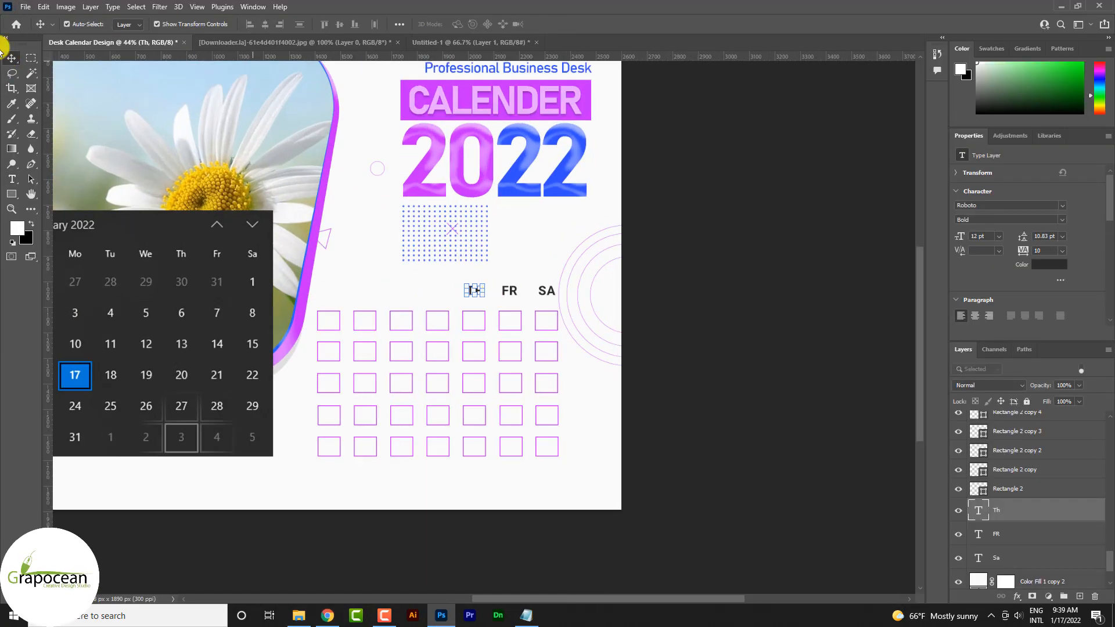
Duplicate the TH label level above the fourth column of boxes and change the copy's text to WE.
click(659, 326)
scroll(478, 290, up, 4)
click(479, 294)
key(ctrl+t)
key(Return)
drag(472, 289, 418, 290)
scroll(391, 408, down, 4)
key(t)
drag(419, 333, 393, 333)
click(546, 454)
Duplicate the WE label level above the third column of boxes and change the copy's text to TU.
scroll(545, 454, up, 4)
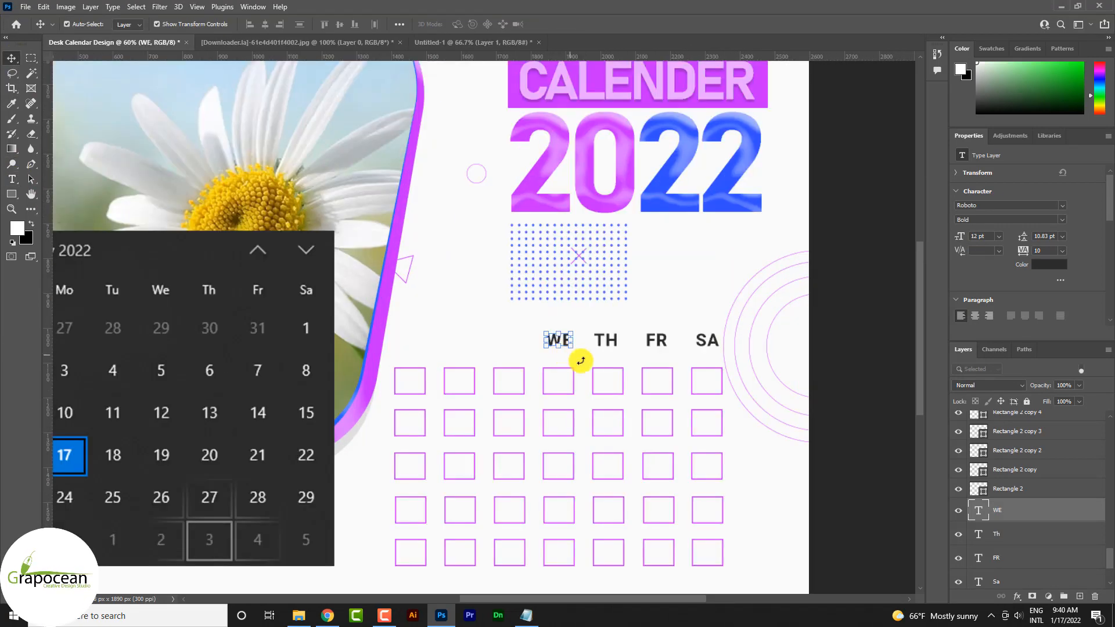
scroll(590, 348, down, 1)
drag(566, 347, 450, 311)
scroll(558, 343, up, 2)
key(t)
double_click(511, 343)
text(TU)
key(ctrl+Return)
Duplicate the TU label level above the second column of boxes and change the copy's text to MO.
scroll(498, 329, down, 3)
scroll(455, 370, up, 3)
click(517, 330)
click(12, 179)
double_click(465, 329)
text(MO)
click(9, 59)
Duplicate the MO label level above the first column of boxes and change the copy's text to SA.
scroll(493, 371, up, 4)
scroll(576, 463, down, 8)
scroll(532, 416, up, 10)
drag(573, 378, 522, 408)
key(t)
double_click(455, 379)
text(SA)
click(11, 58)
Correct the first column's weekday label to SU.
scroll(526, 476, down, 8)
scroll(498, 466, up, 8)
key(t)
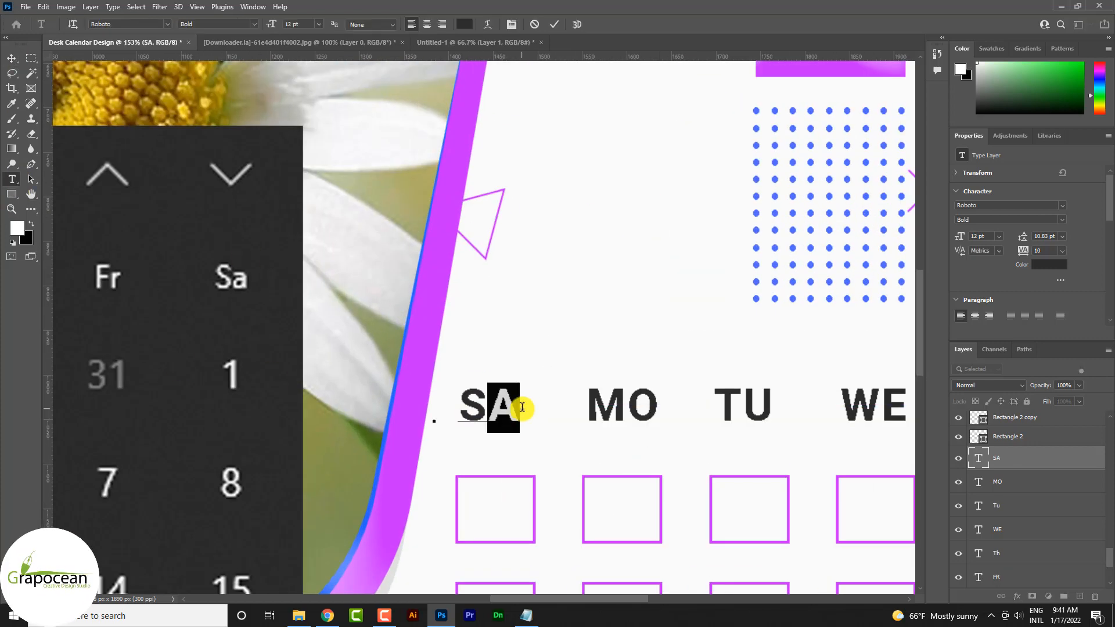
scroll(446, 357, down, 8)
click(712, 477)
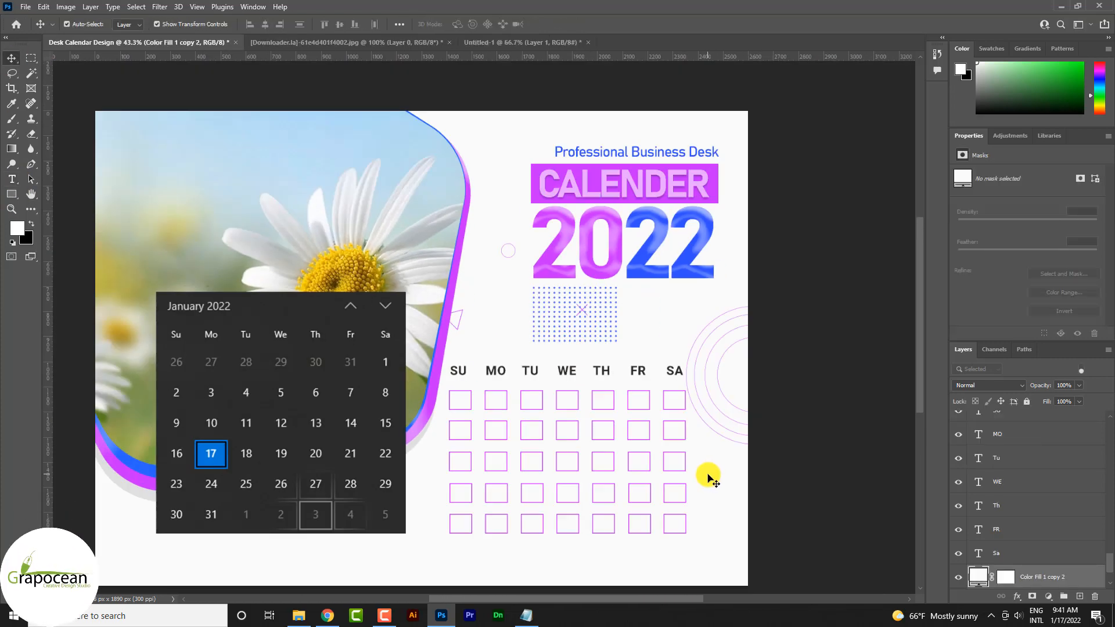
Move the four concentric circles at the page's edge up and slightly right, clear of the SA label, to about X 2394 px, Y 647 px.
click(747, 379)
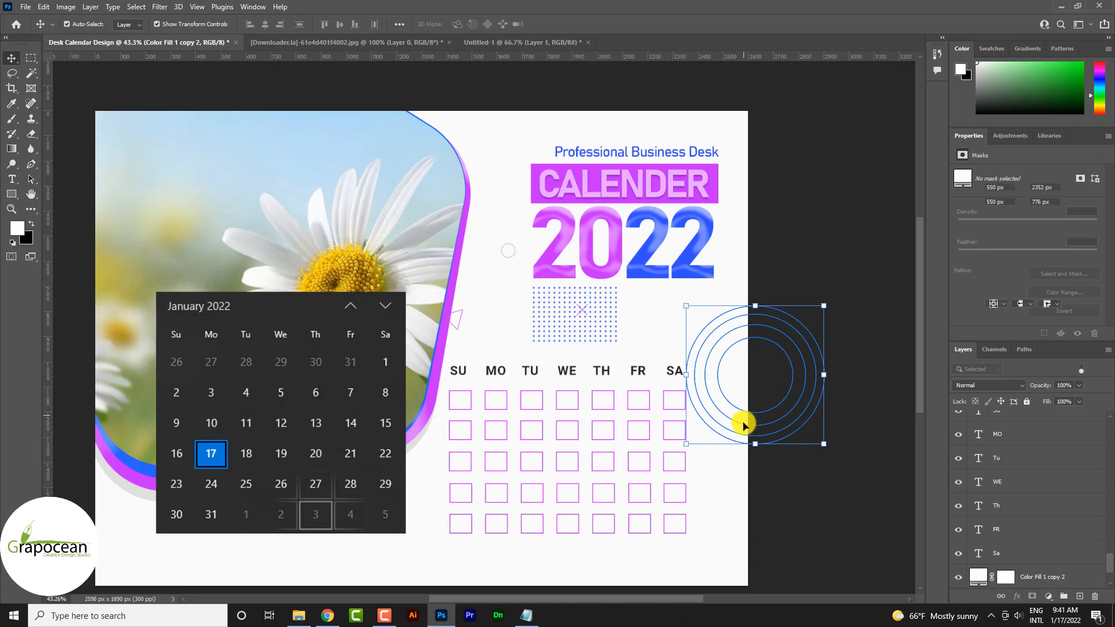
drag(744, 413, 756, 412)
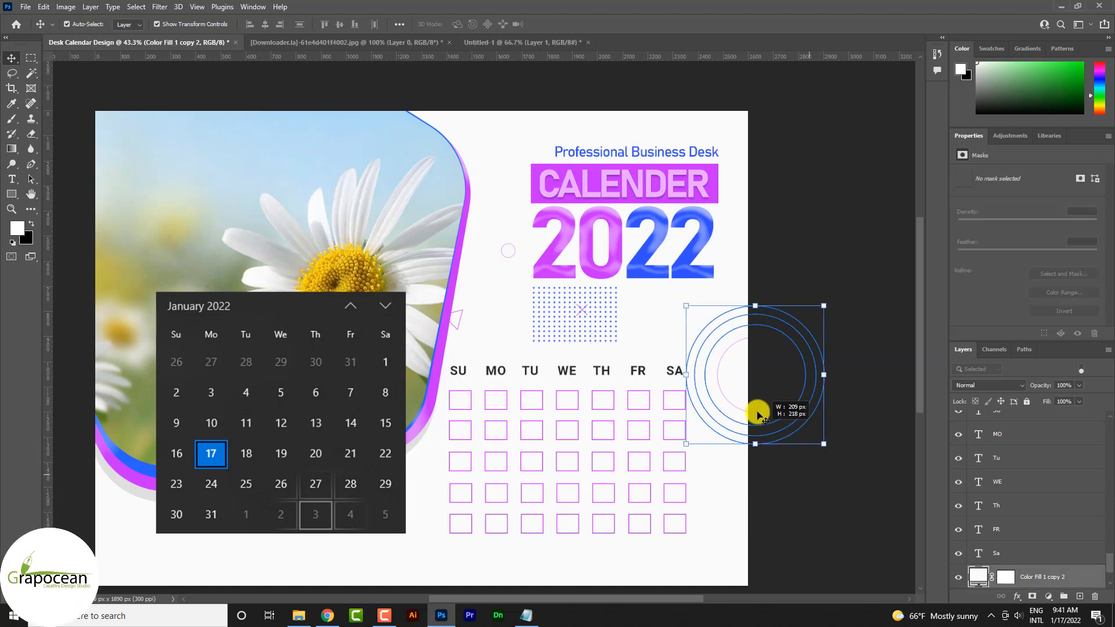
click(862, 504)
click(760, 348)
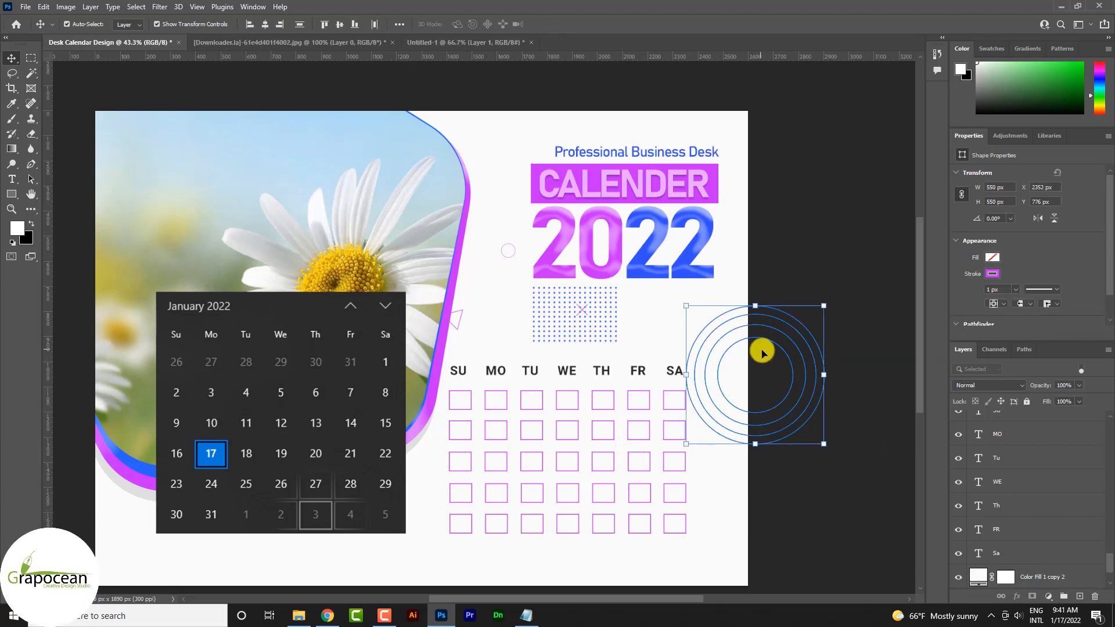
drag(763, 356, 763, 360)
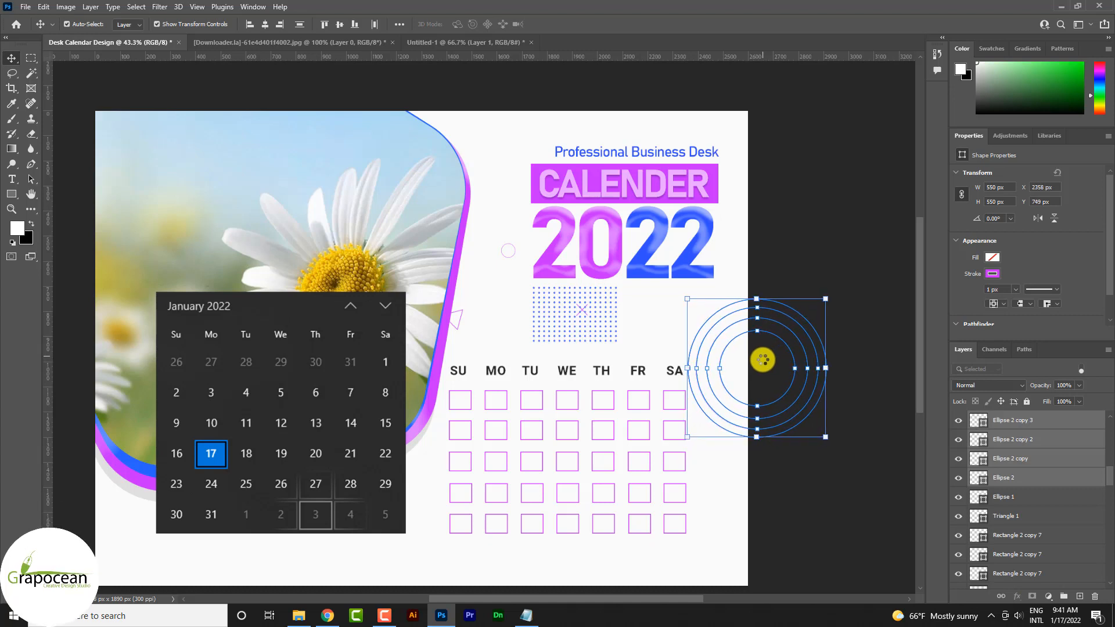
key(Up)
key(Up)
key(Up)
key(Up)
key(Up)
key(Up)
key(Up)
key(Up)
key(Up)
key(Up)
key(Up)
key(Up)
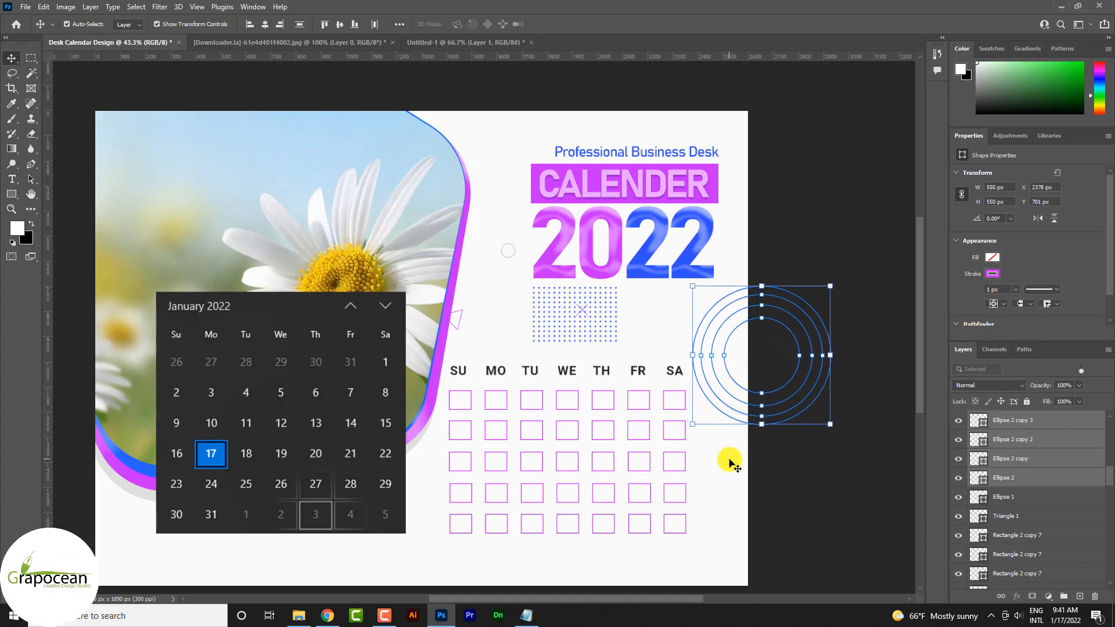
key(Up)
key(Up)
key(Up)
key(Up)
key(Up)
key(Up)
key(Up)
key(Up)
key(Up)
key(Up)
key(Right)
key(Right)
key(Right)
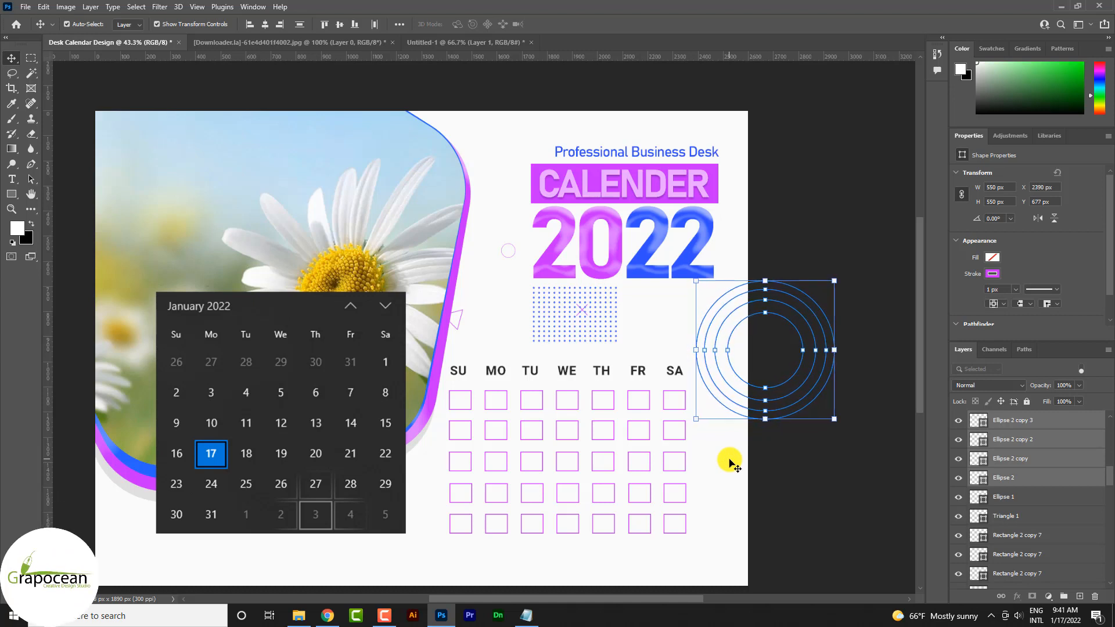
key(Up)
key(Up)
key(Up)
key(Up)
key(Up)
key(Up)
key(Up)
key(Up)
key(Up)
key(Up)
key(Up)
key(Up)
key(Up)
key(Up)
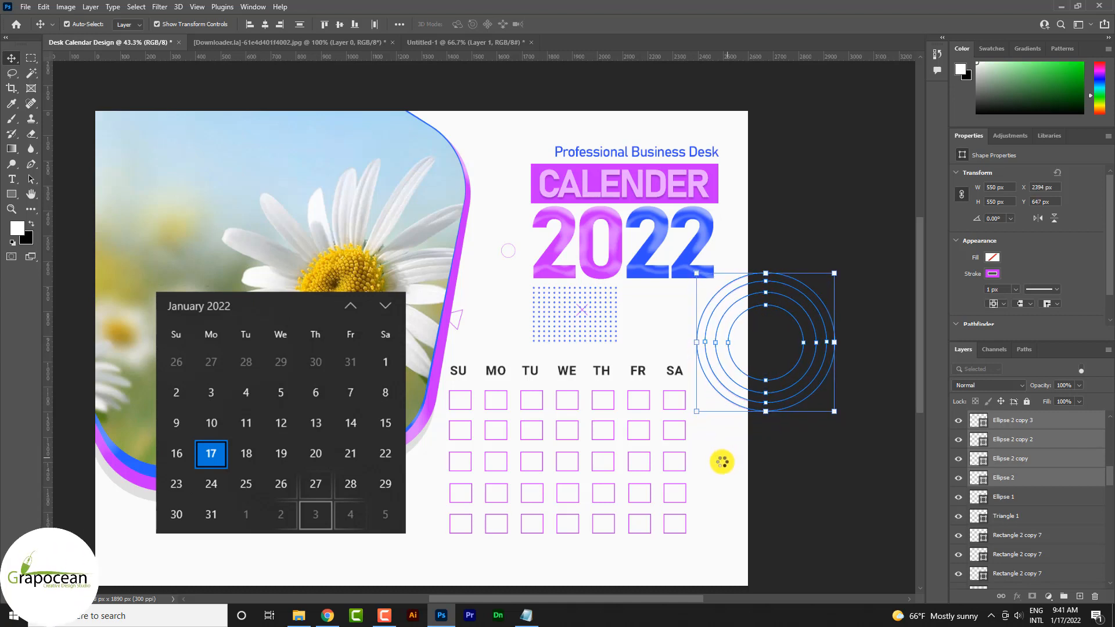
click(839, 503)
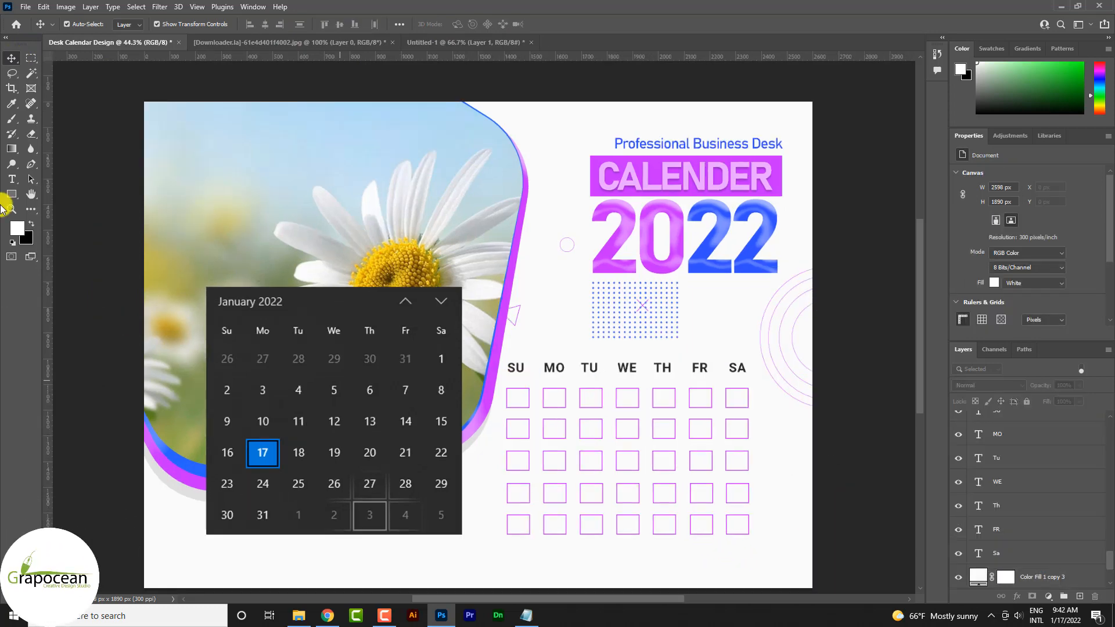
Add the date text 01 beside the dot pattern and set its font style to Roboto Regular.
click(12, 179)
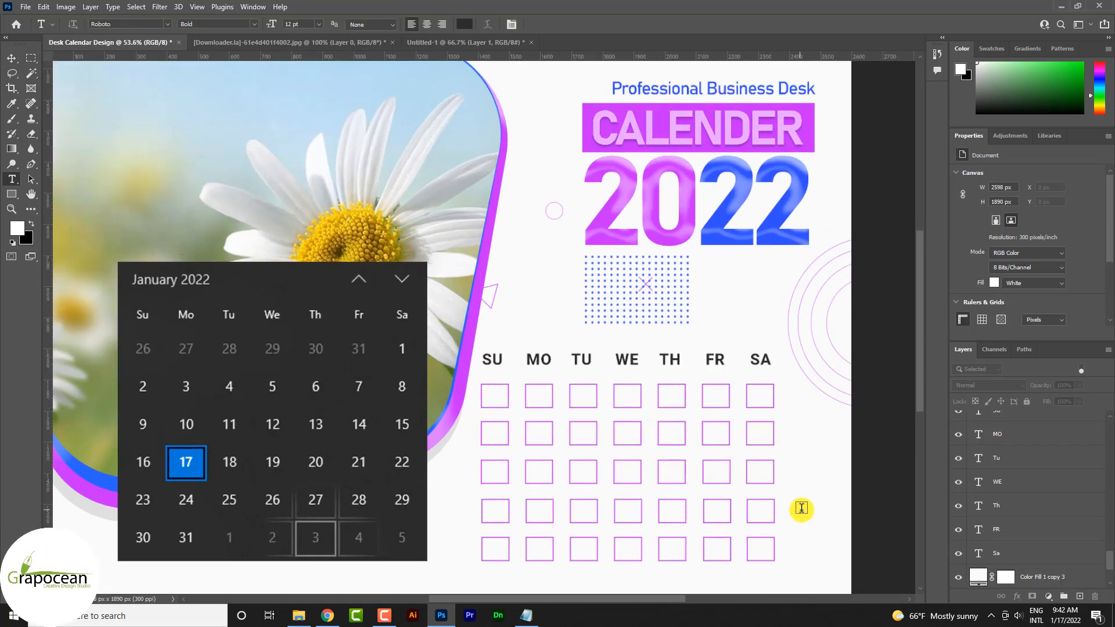
click(720, 296)
text(01)
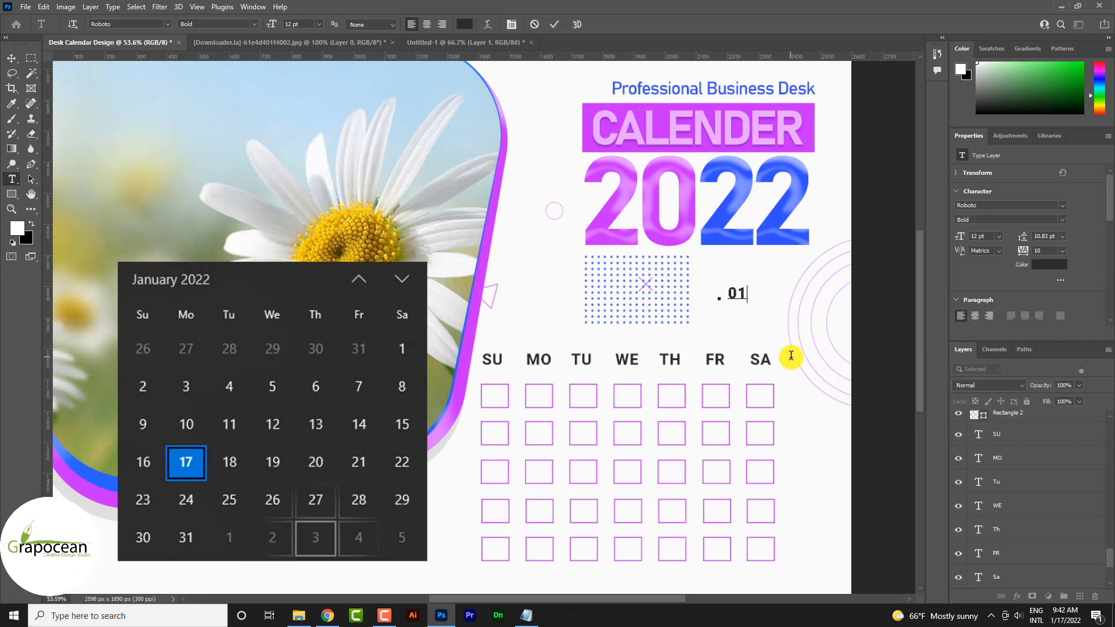
scroll(729, 320, up, 1)
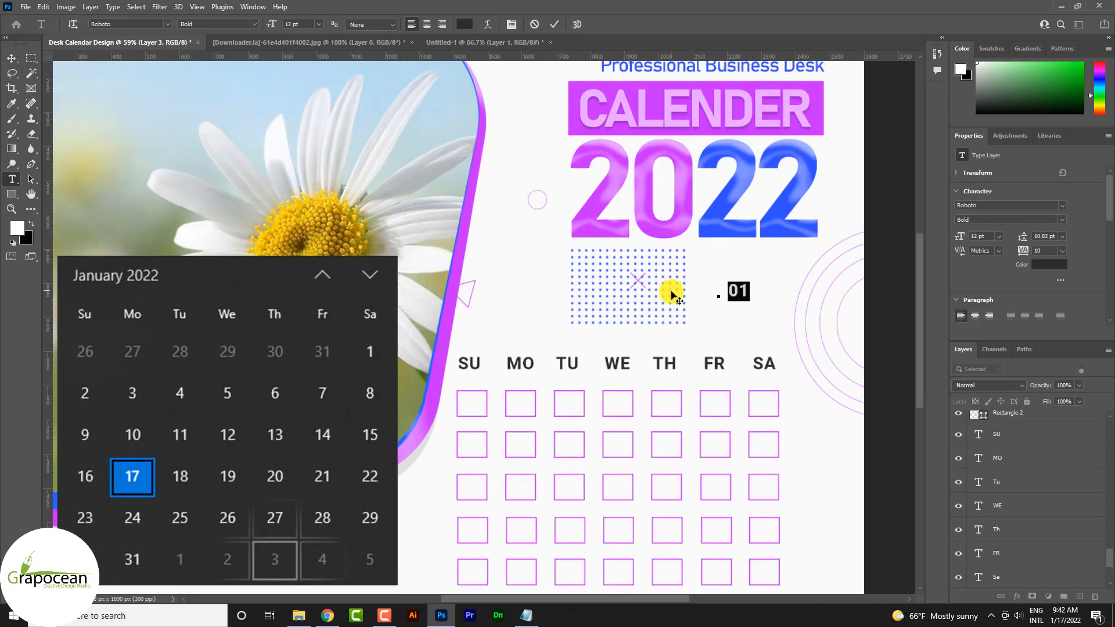
click(250, 26)
click(225, 70)
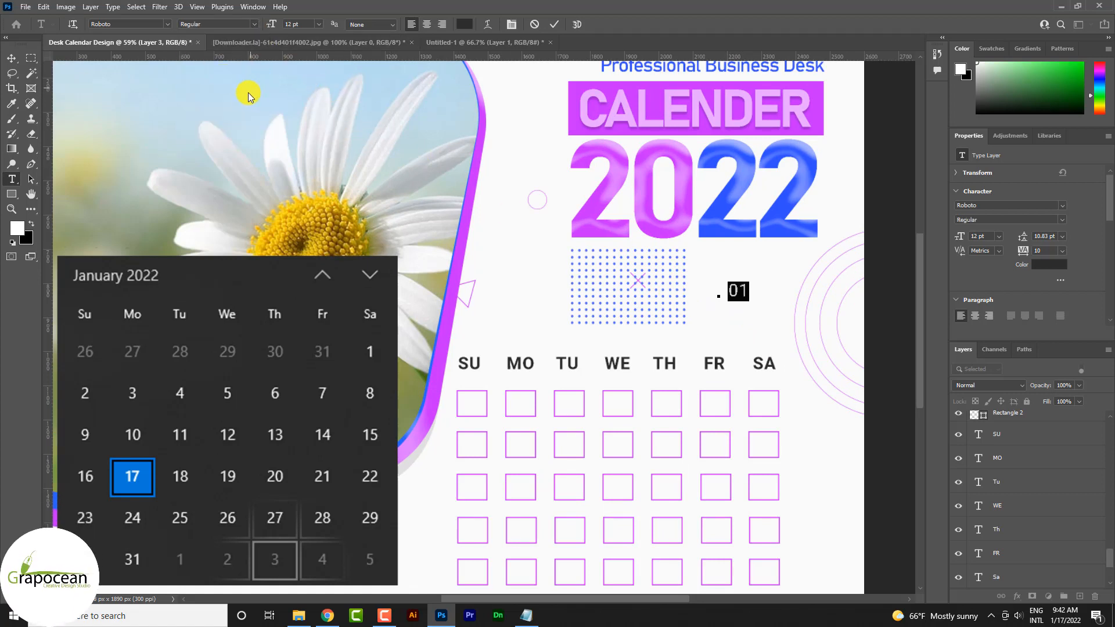
click(12, 58)
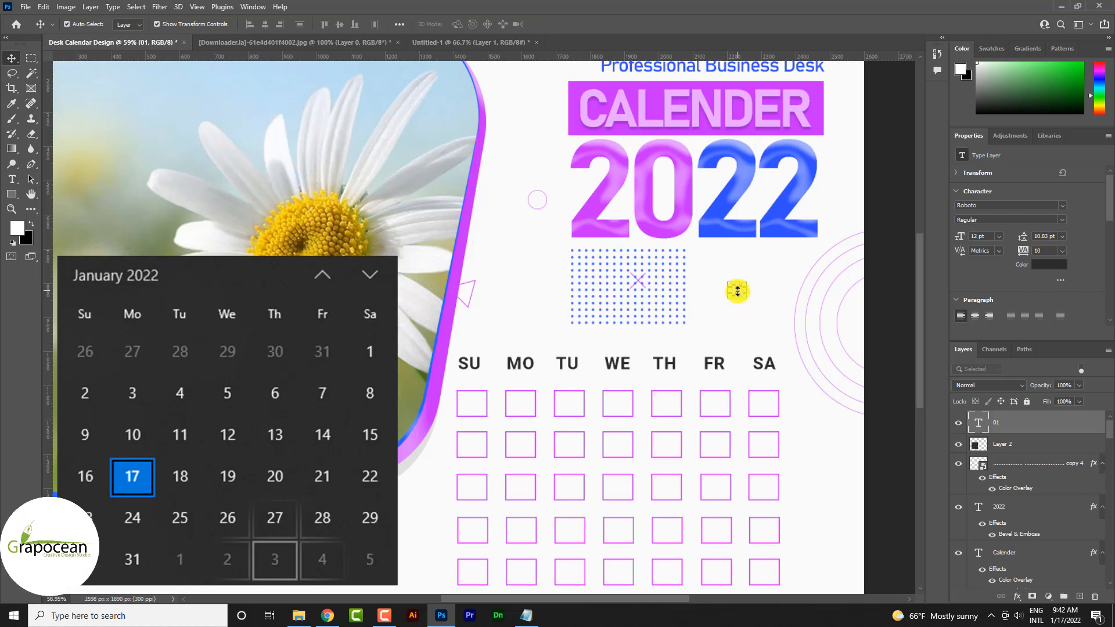
Move the 01 date into the first box of the SA column and centre it there.
scroll(740, 290, up, 1)
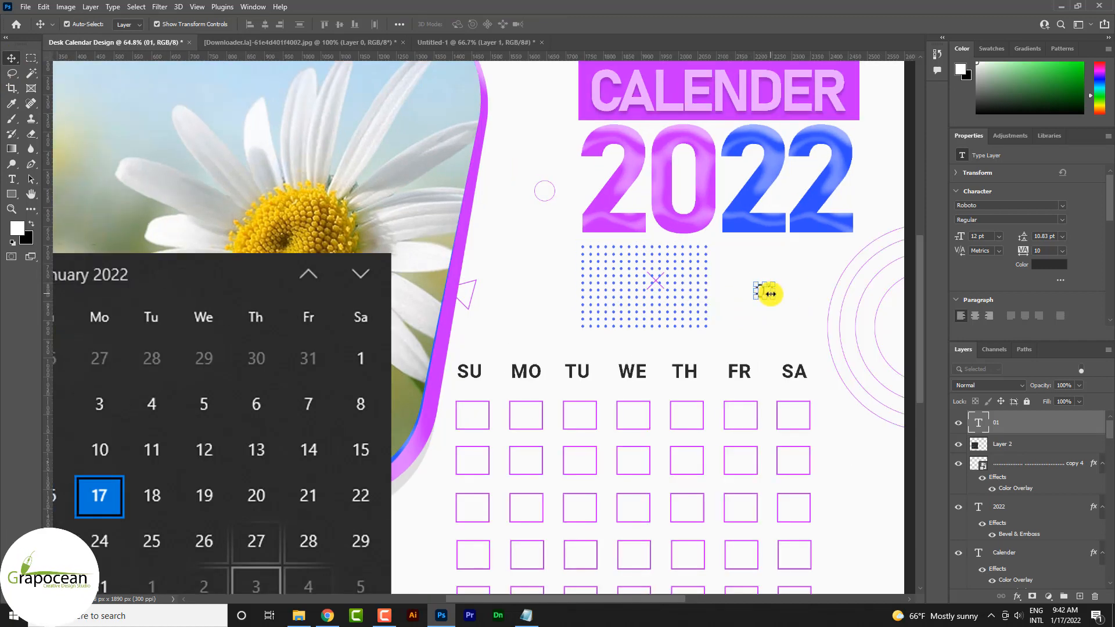
scroll(770, 294, up, 5)
drag(765, 291, 842, 572)
scroll(844, 568, down, 2)
scroll(844, 470, up, 2)
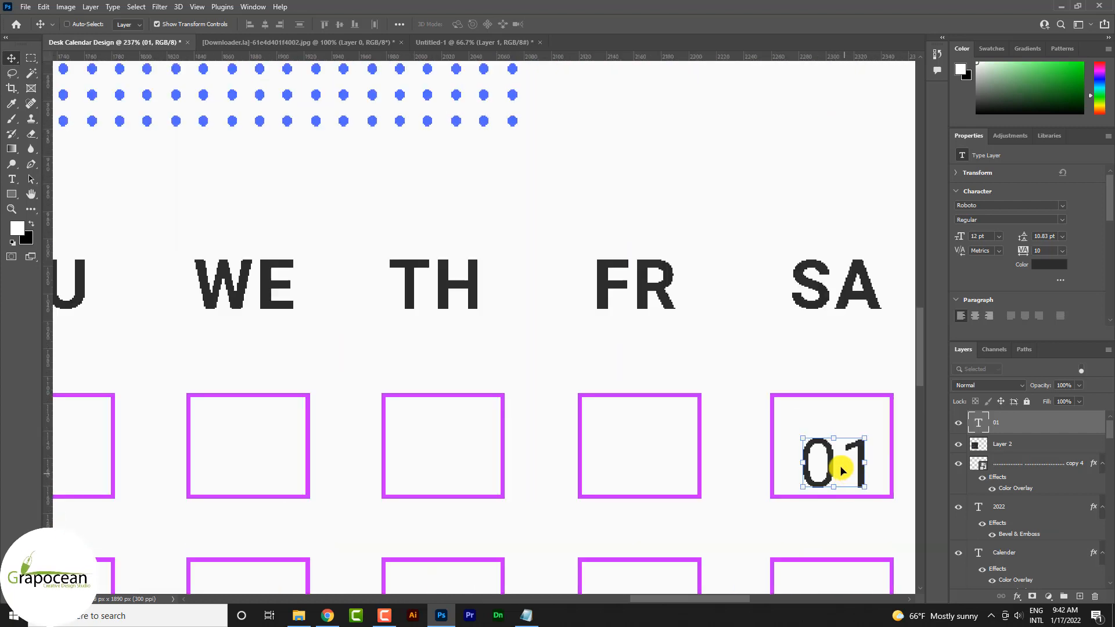
drag(832, 472, 829, 457)
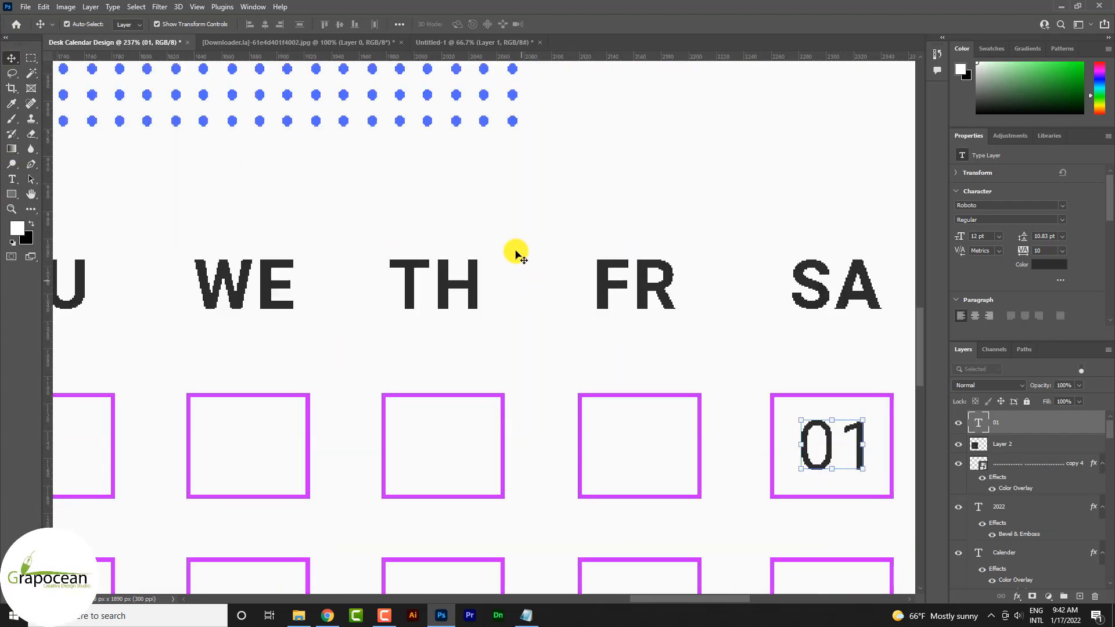
scroll(632, 361, down, 3)
drag(789, 319, 785, 322)
click(845, 407)
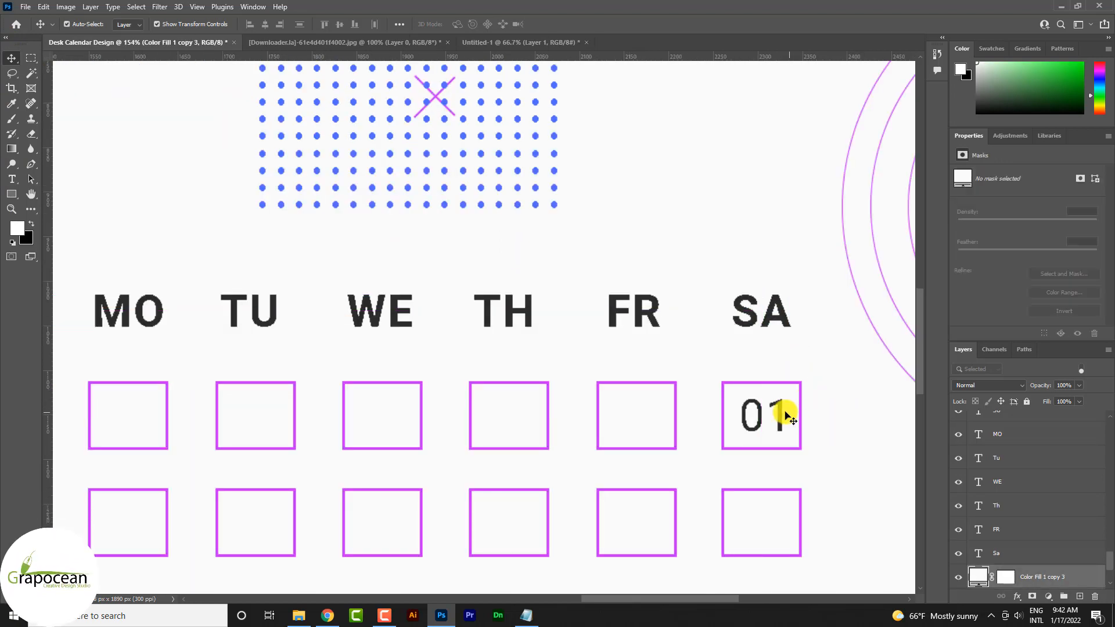
Duplicate the 01 date into the second box of the SU column and change the copy's text to 02.
drag(766, 414, 661, 413)
key(ctrl+z)
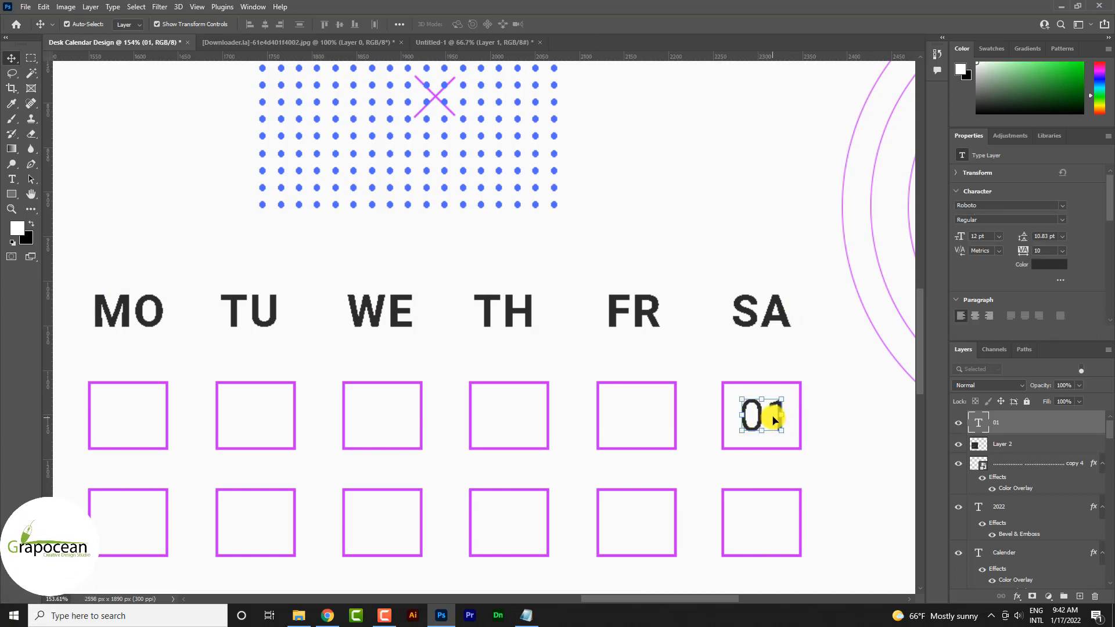
scroll(779, 410, down, 2)
click(843, 424)
drag(781, 412, 204, 492)
click(13, 178)
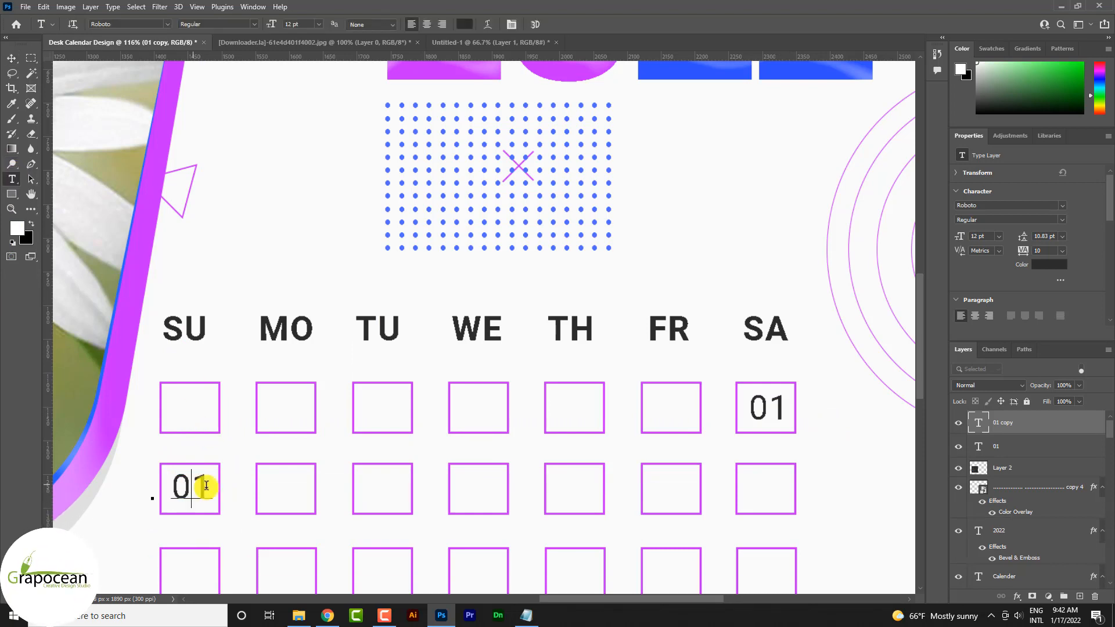
click(12, 57)
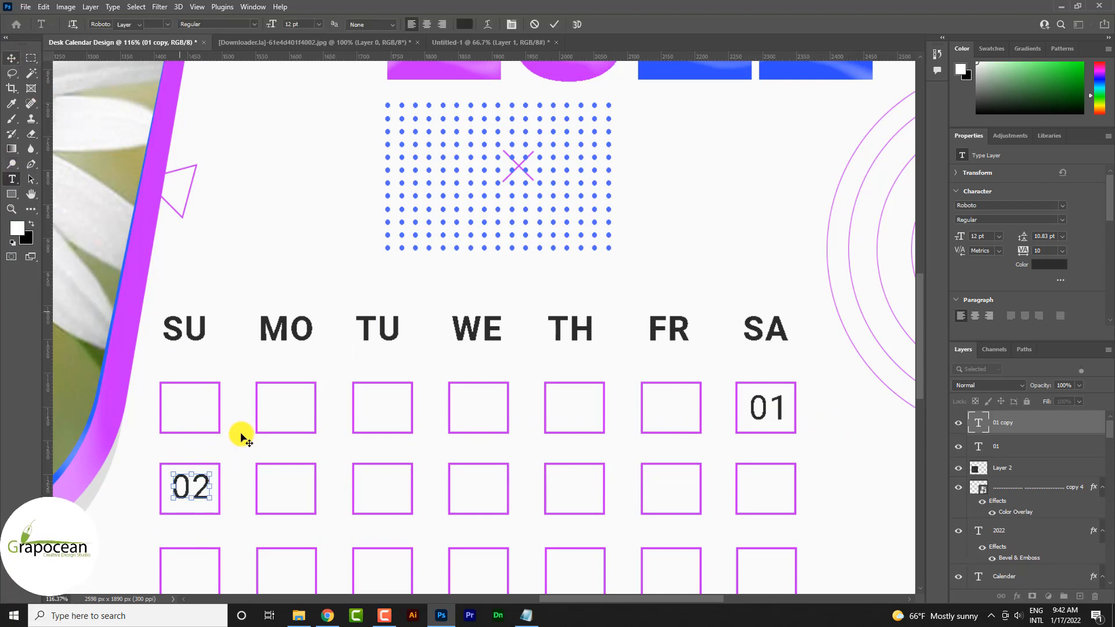
scroll(203, 489, up, 2)
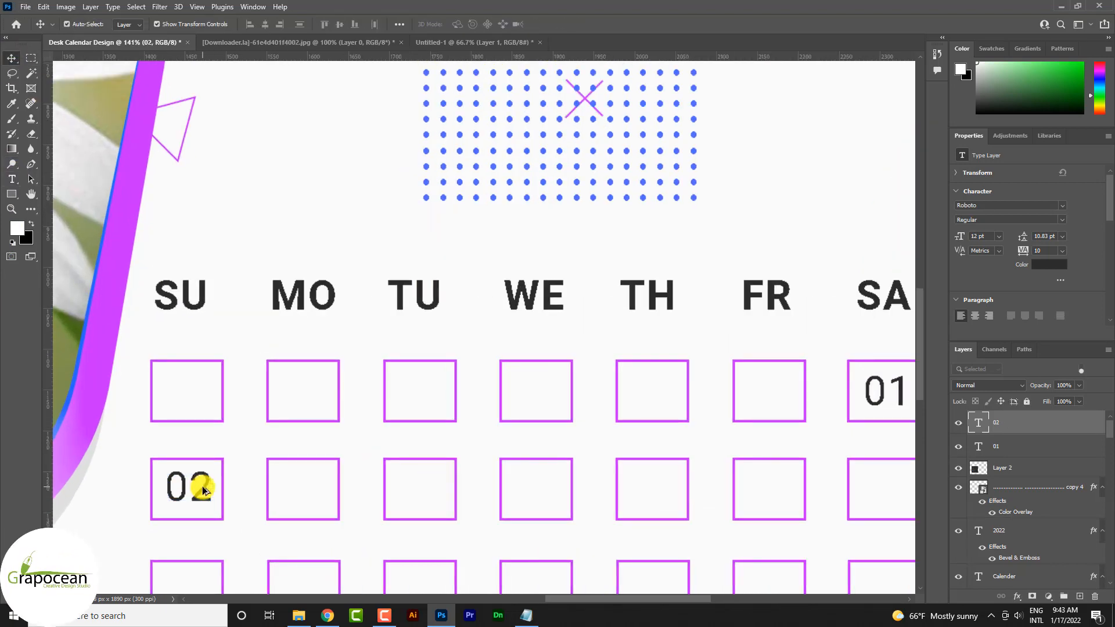
Duplicate the 02 date into the second box of the MO column and change the copy's text to 03.
drag(203, 491, 318, 495)
click(12, 179)
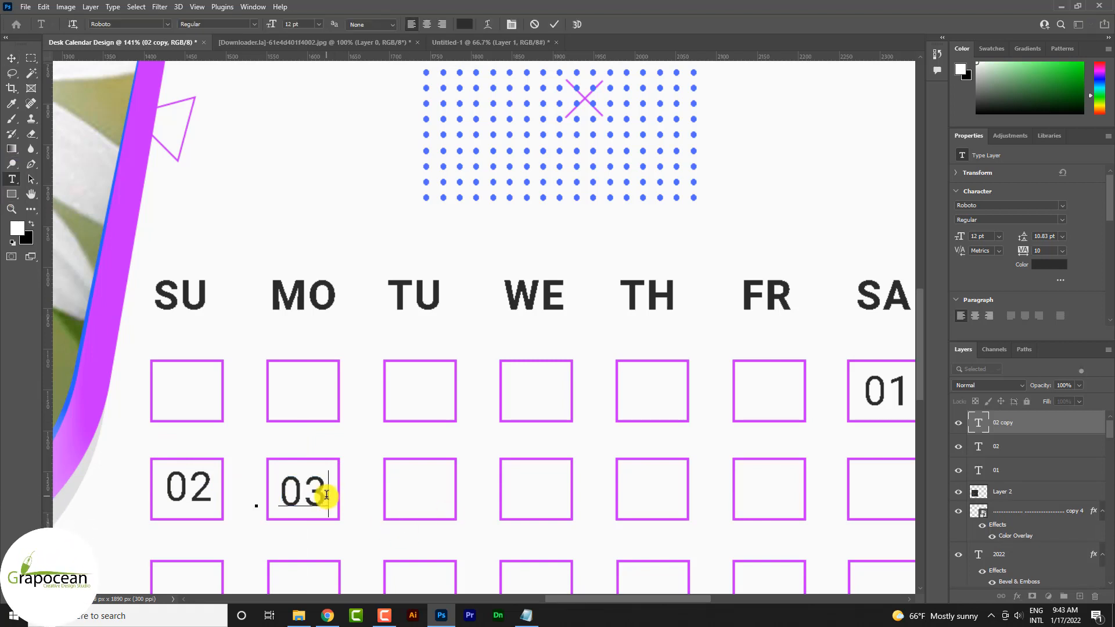
click(12, 58)
Centre the 03 date in its box and nudge the 02 date slightly right within its own box.
scroll(299, 494, up, 5)
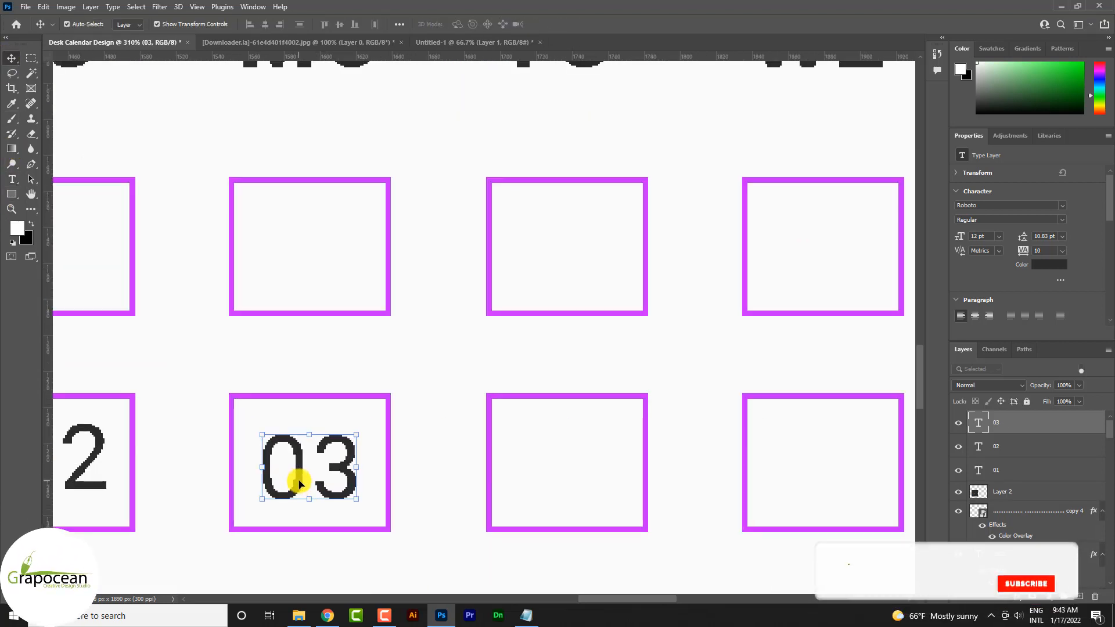
drag(299, 482, 294, 474)
scroll(142, 486, down, 2)
scroll(149, 473, up, 1)
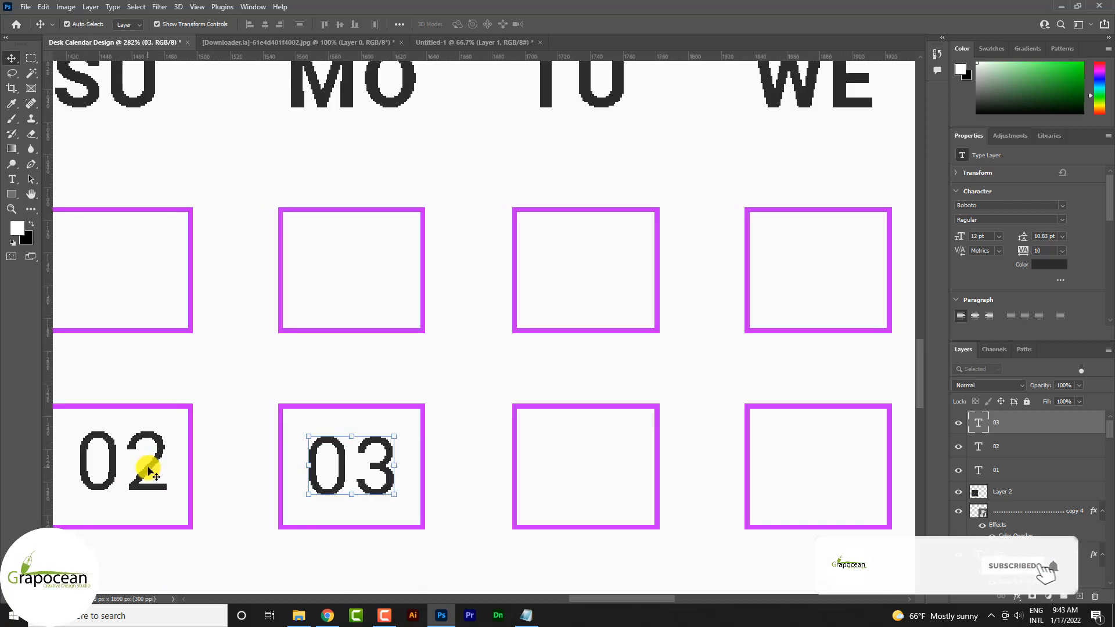
mouse_move(149, 474)
mouse_down()
mouse_move(142, 469)
mouse_move(157, 473)
mouse_up()
scroll(157, 473, down, 3)
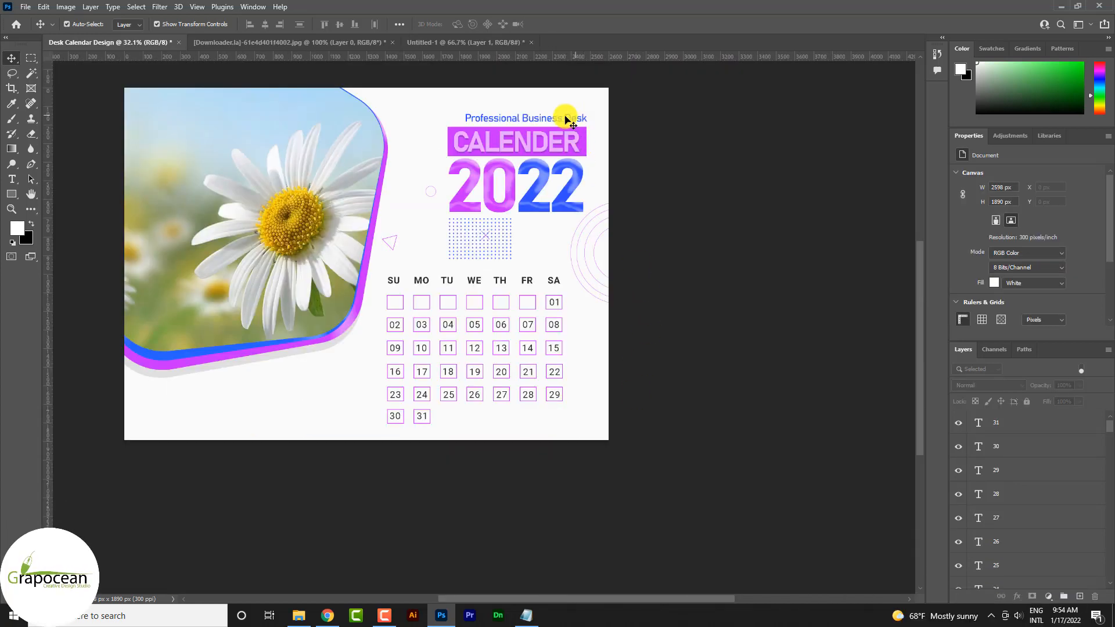
click(566, 119)
drag(572, 118, 273, 402)
scroll(259, 411, up, 3)
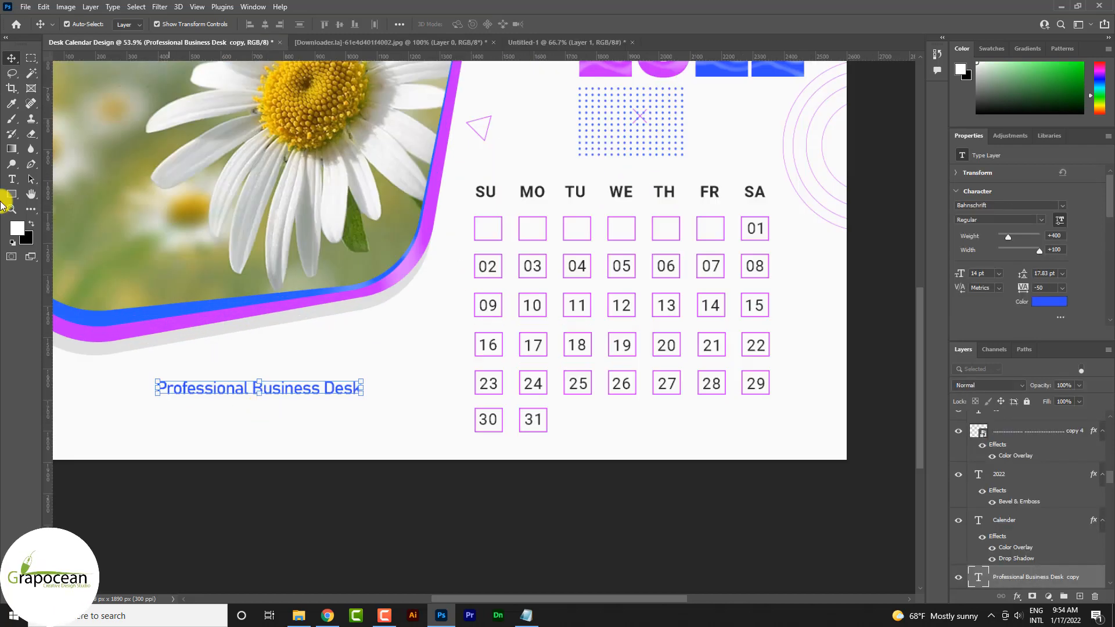
click(14, 181)
drag(358, 386, 90, 385)
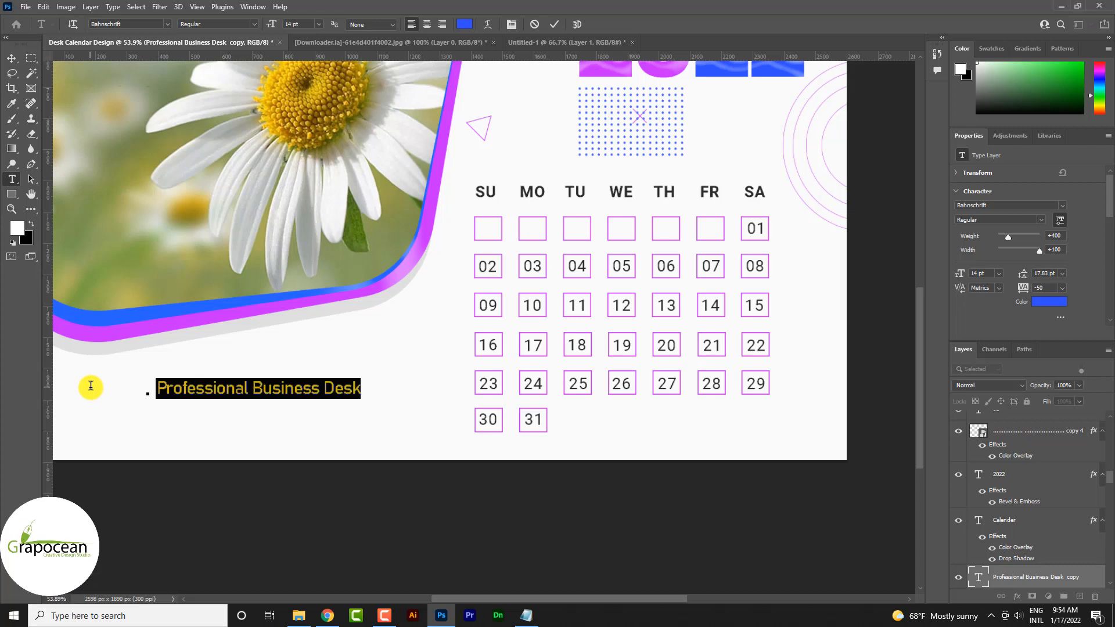
text(www.grapoce)
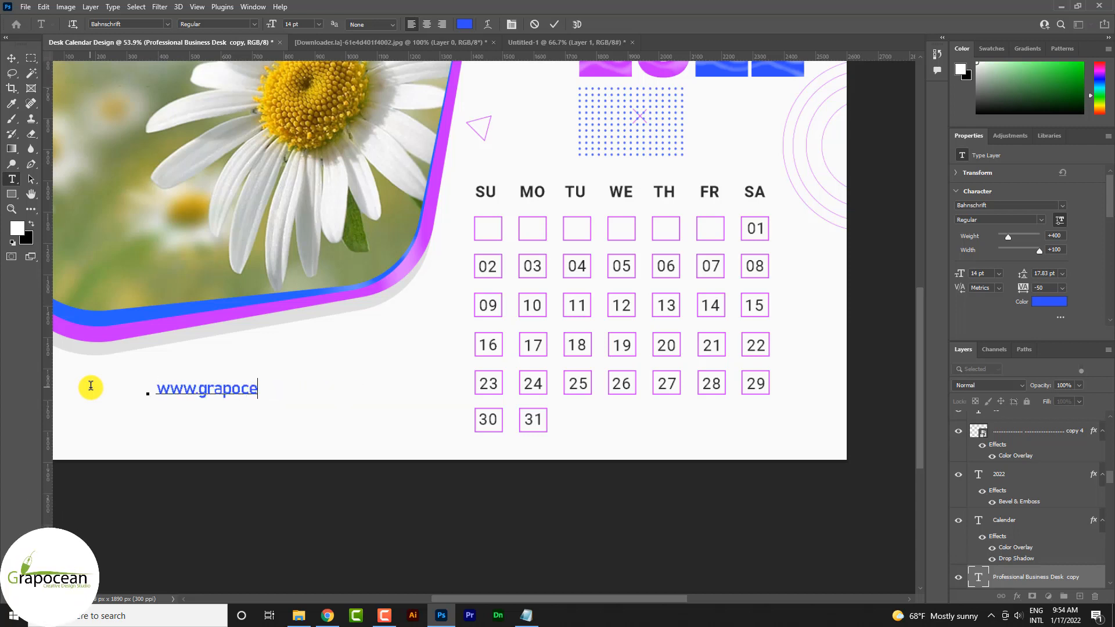
text(an.com)
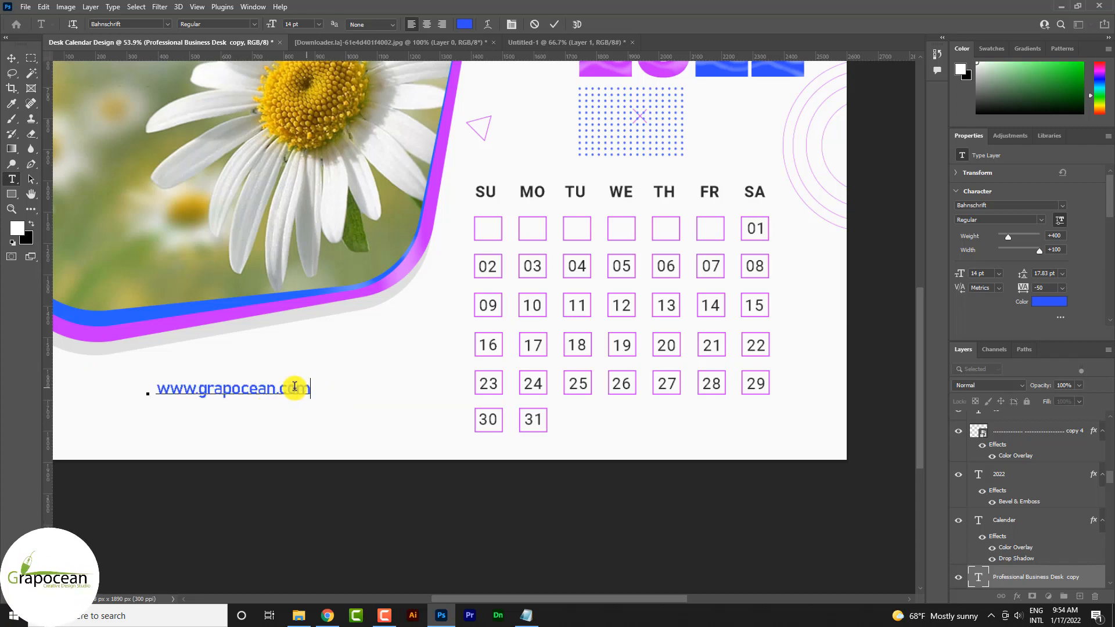
key(ctrl+a)
scroll(264, 119, left, 2)
click(254, 26)
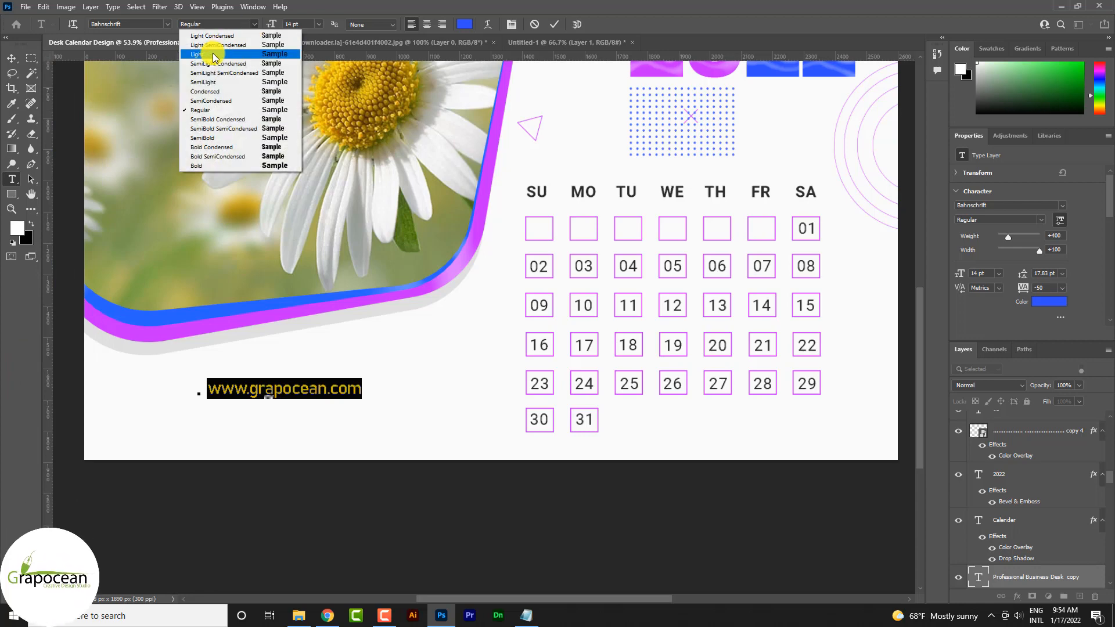
click(209, 83)
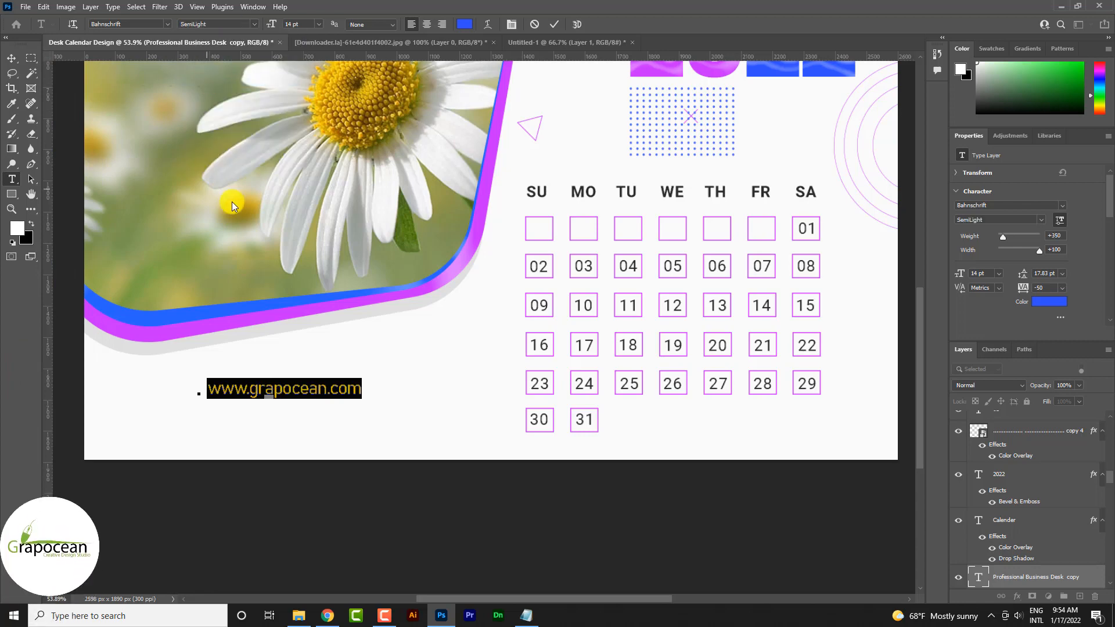
key(ctrl)
key(v)
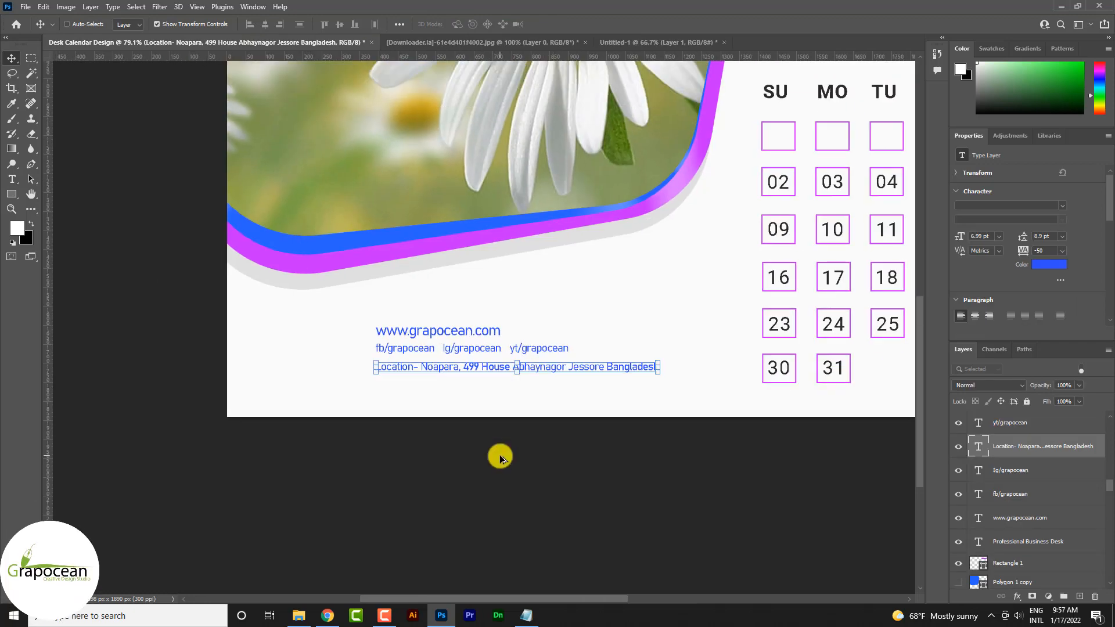
Examine the overall calendar page layout and the website, social media and location lines below the photo.
scroll(502, 459, down, 6)
ctrl+click(507, 475)
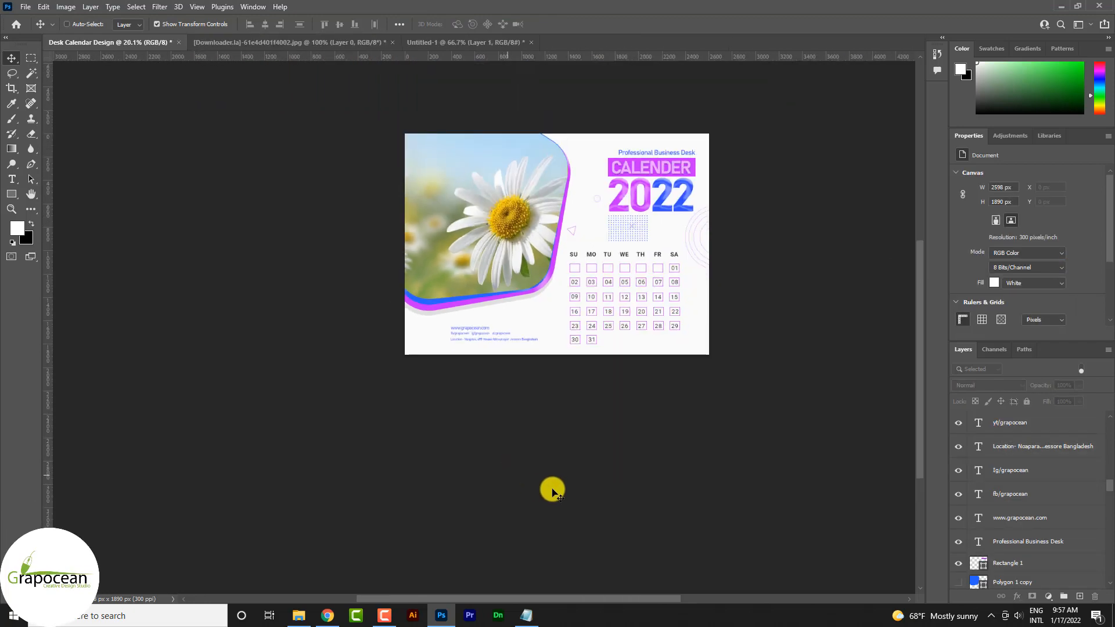
scroll(553, 493, up, 2)
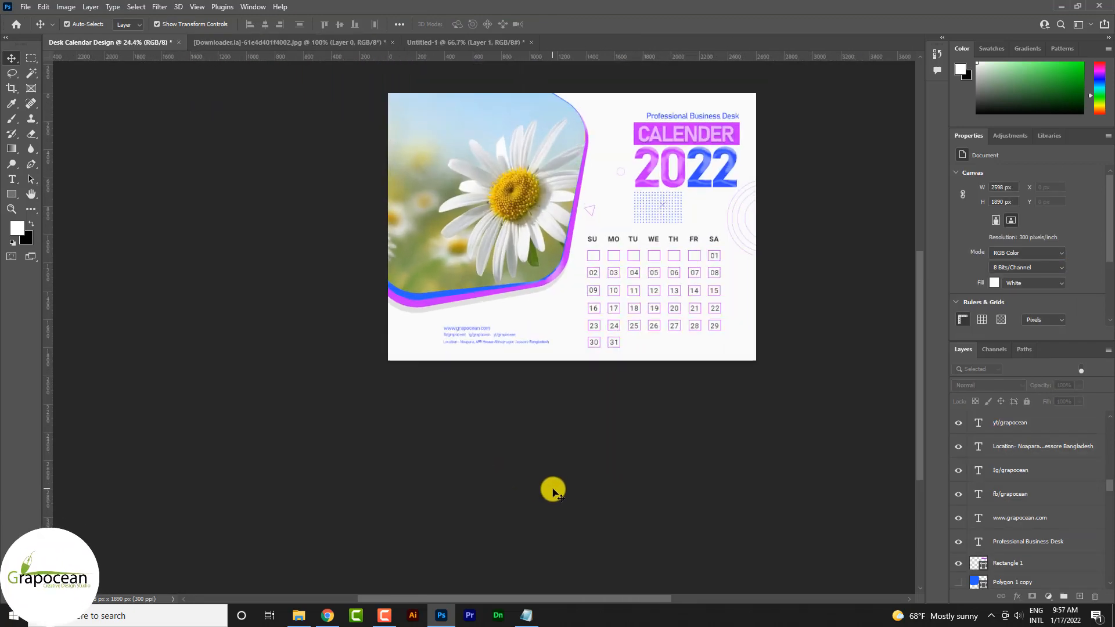
scroll(453, 372, up, 7)
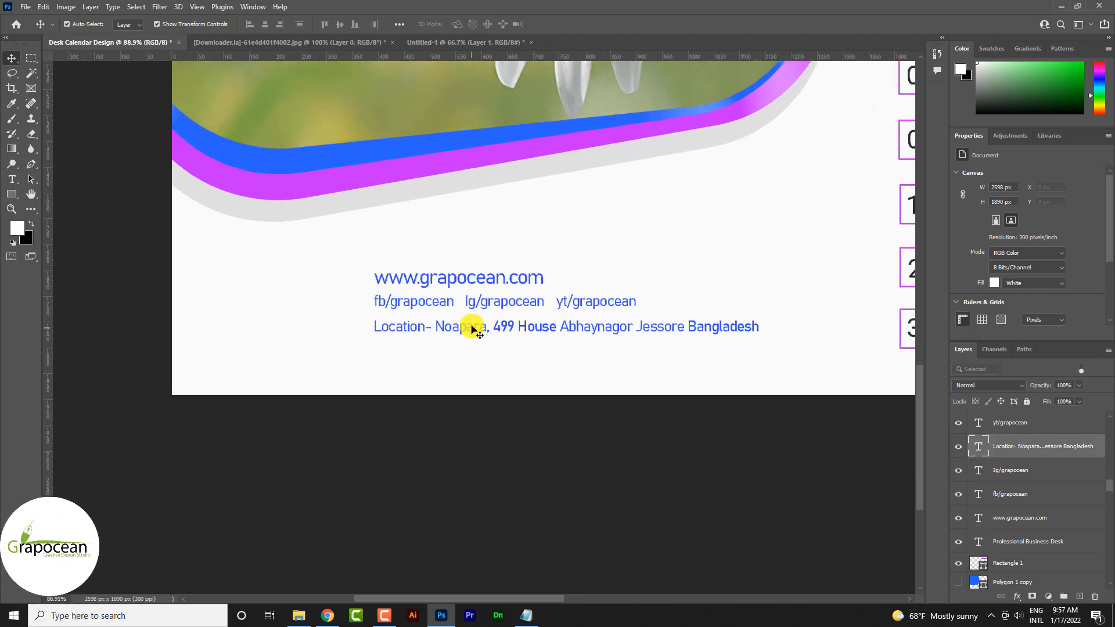
click(468, 325)
scroll(519, 475, down, 3)
click(511, 478)
scroll(511, 478, down, 4)
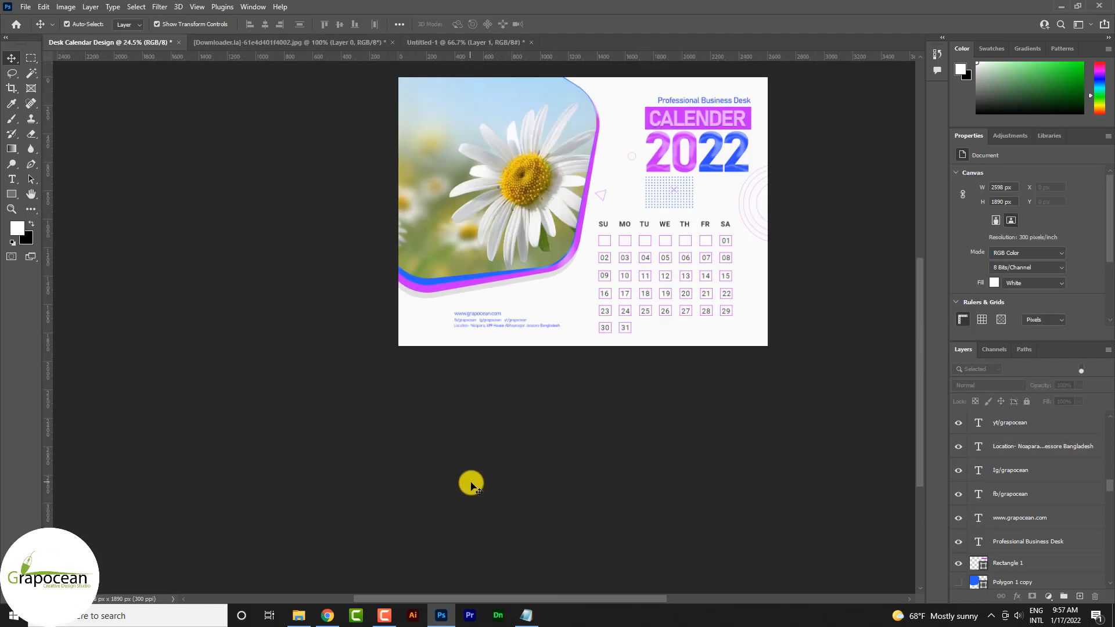